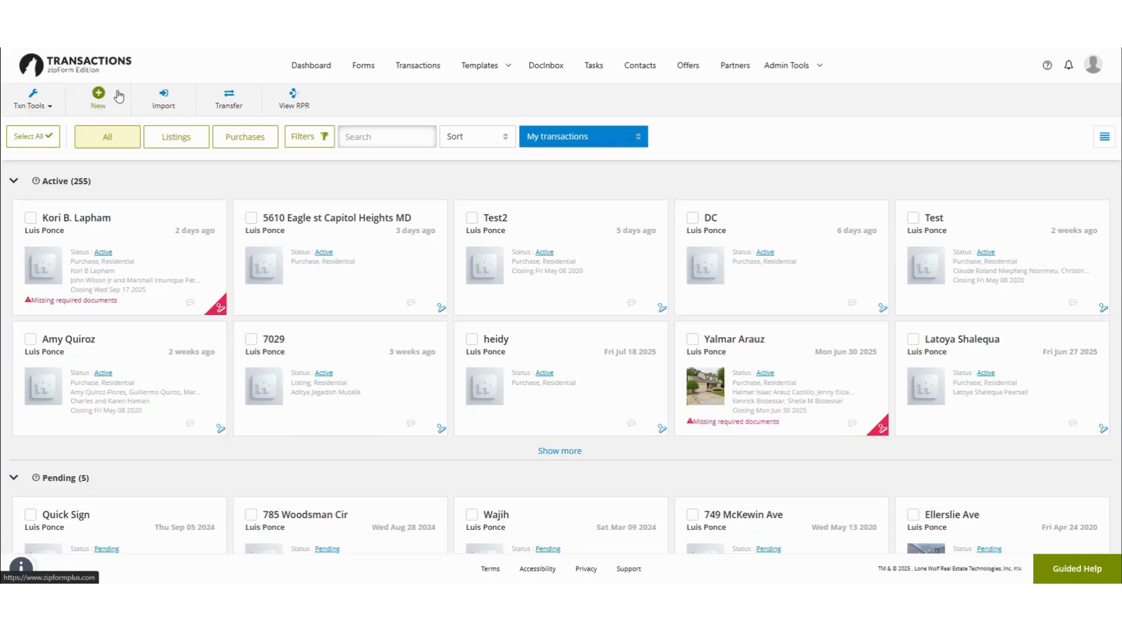
Step: Start a new purchase transaction named Training with the Residential property type
left_click(100, 97)
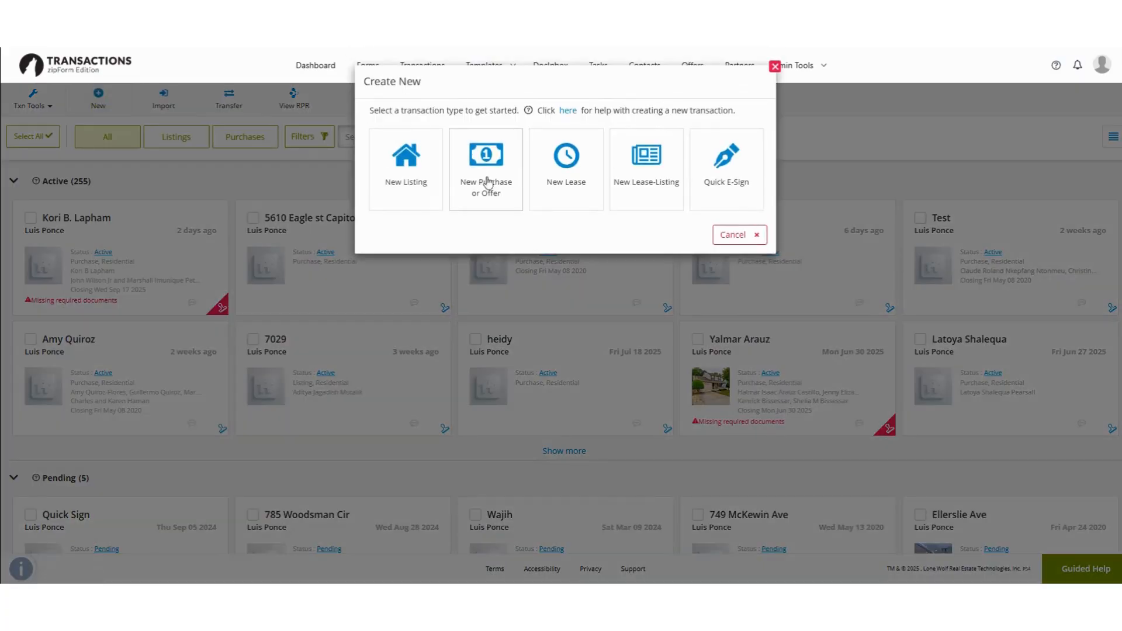
left_click(494, 157)
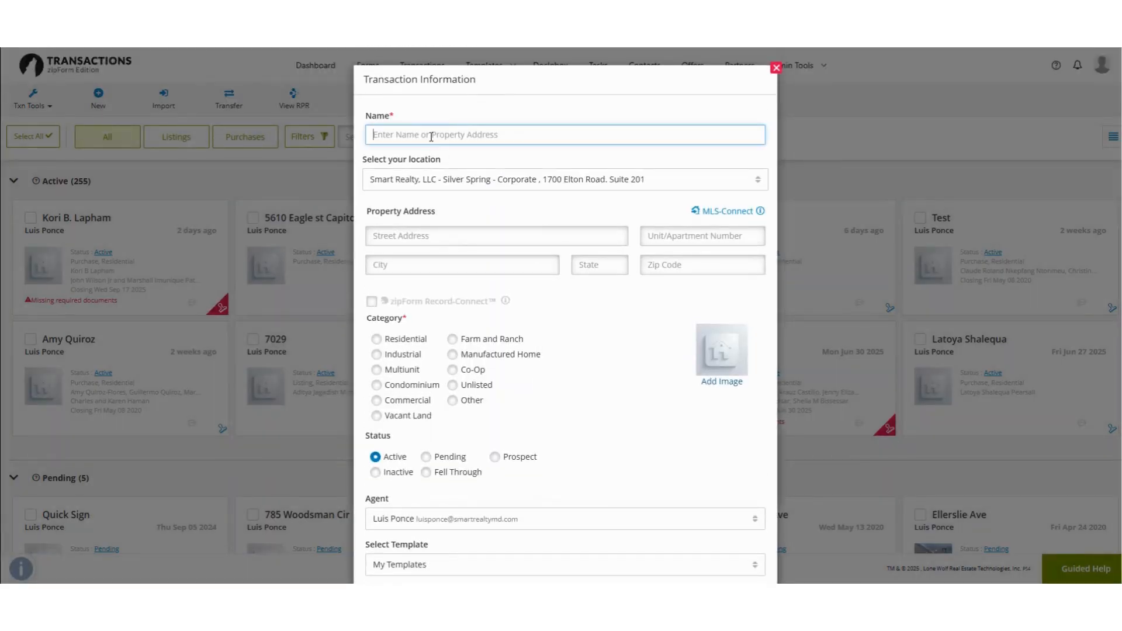
type("Training")
left_click(420, 336)
scroll(465, 263, "down", 2)
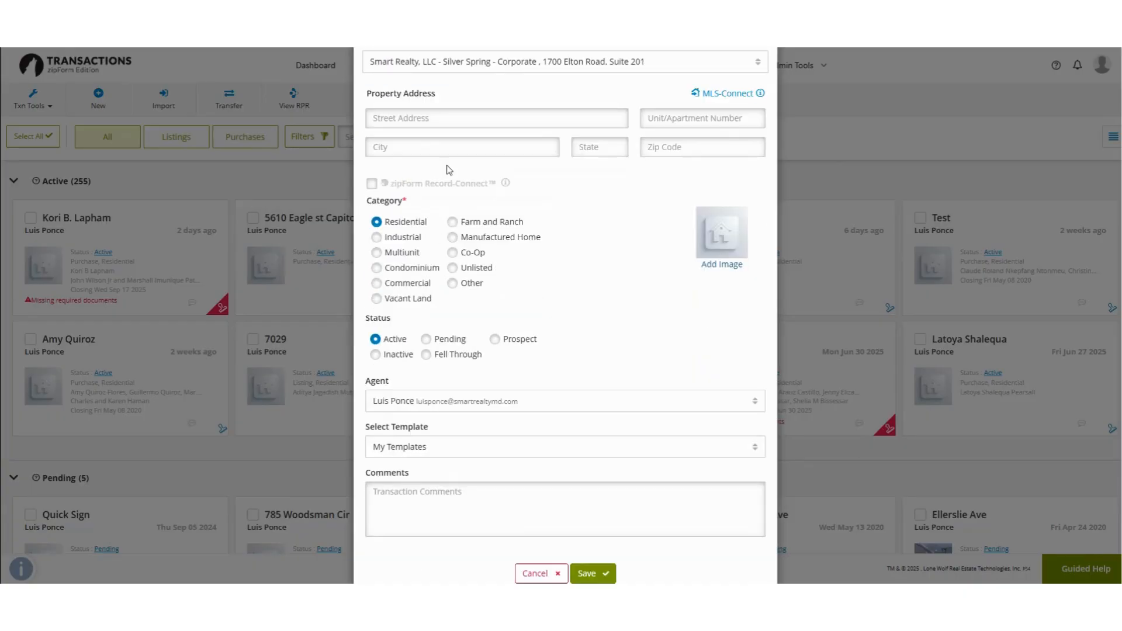
scroll(467, 322, "down", 1)
scroll(463, 332, "up", 2)
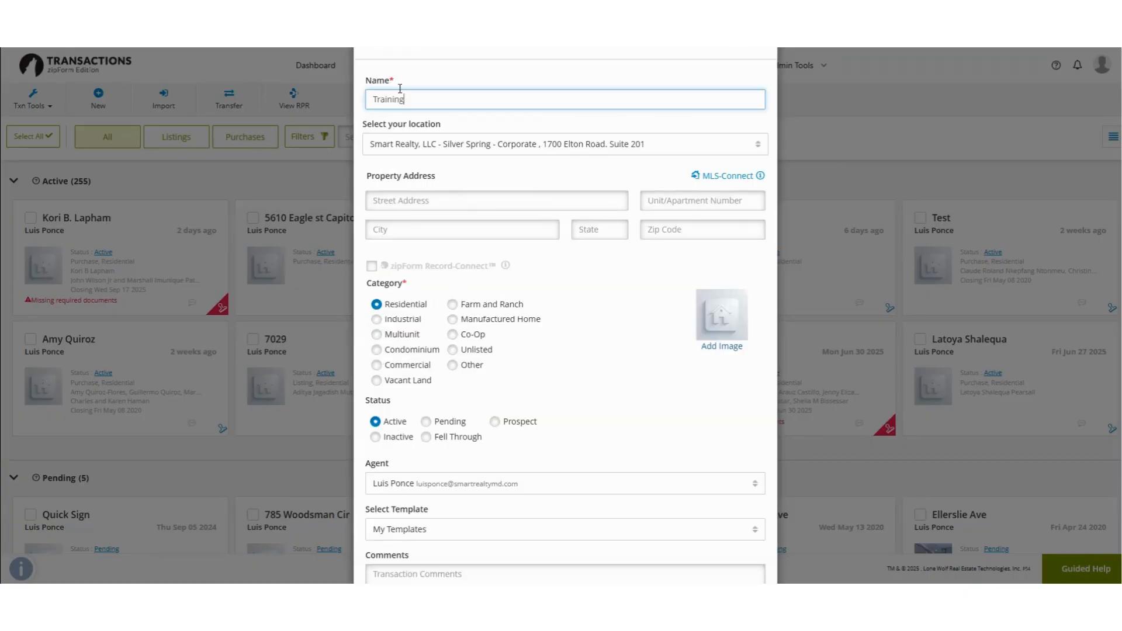
double_click(410, 99)
scroll(586, 344, "down", 2)
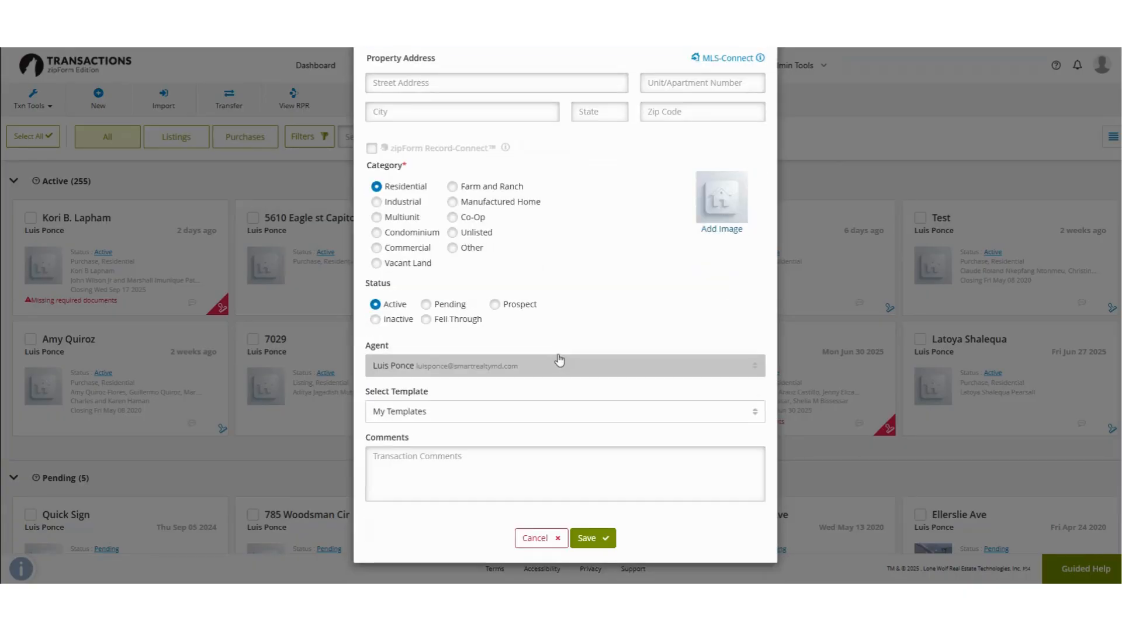
scroll(558, 358, "up", 3)
left_click(463, 136)
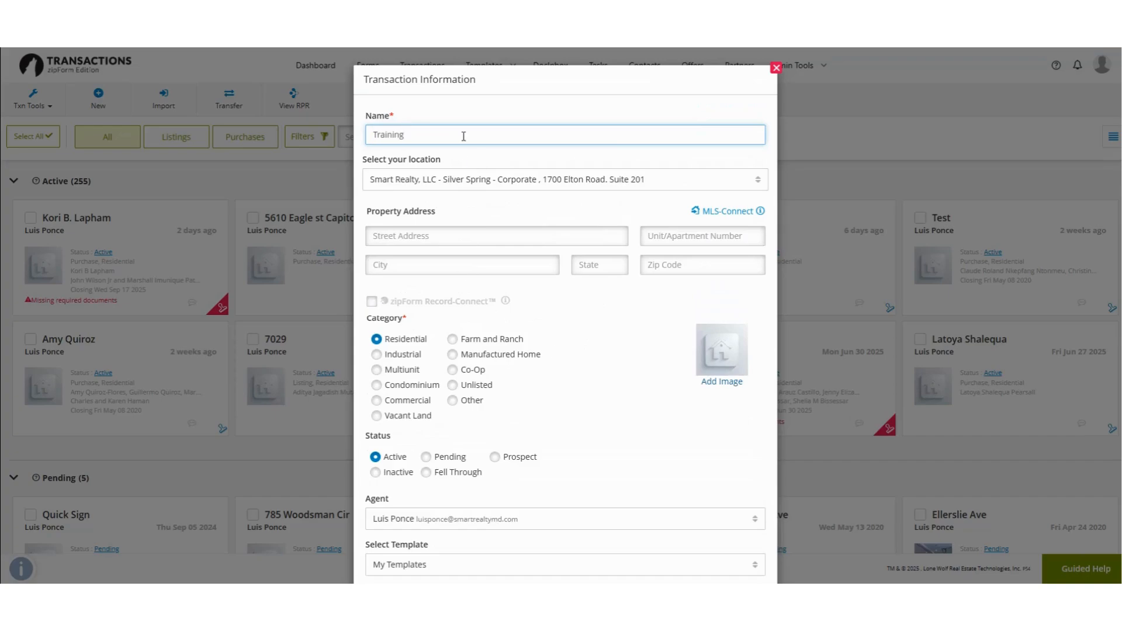
scroll(415, 175, "down", 3)
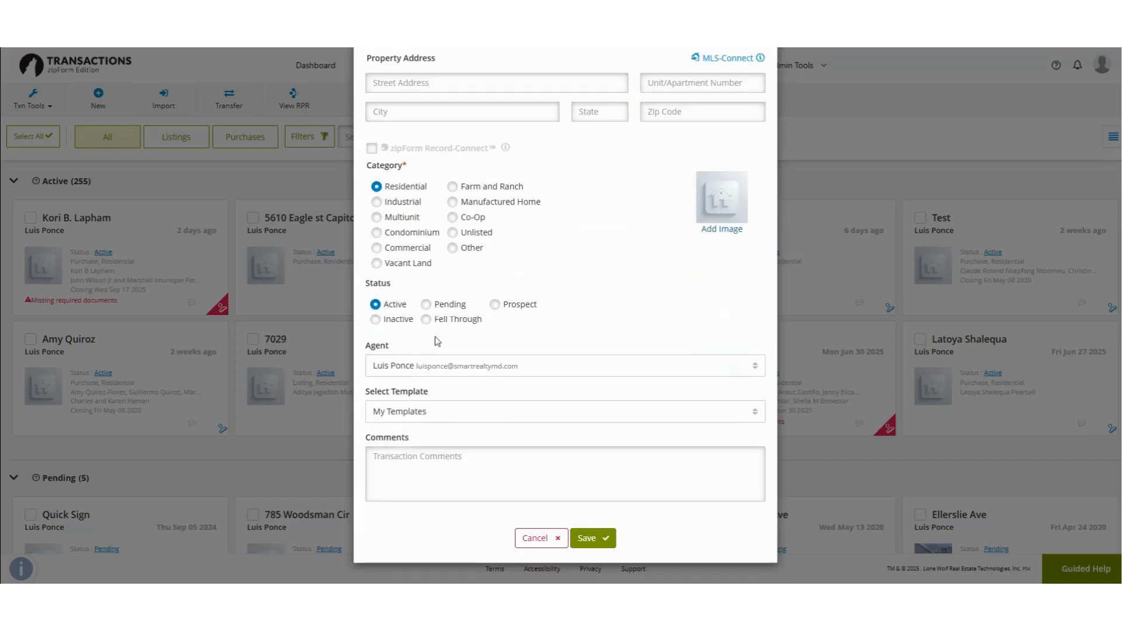
Step: Choose the Maryland Sale residential template instead of Maryland Listing, and save the transaction
left_click(444, 413)
scroll(503, 251, "down", 1)
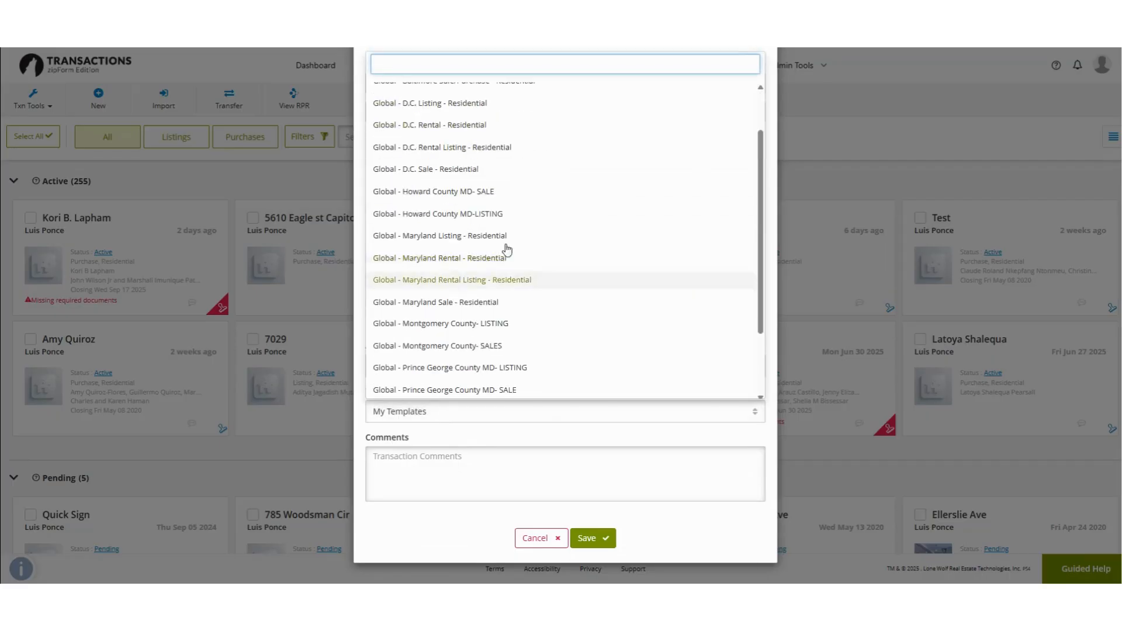
left_click(513, 243)
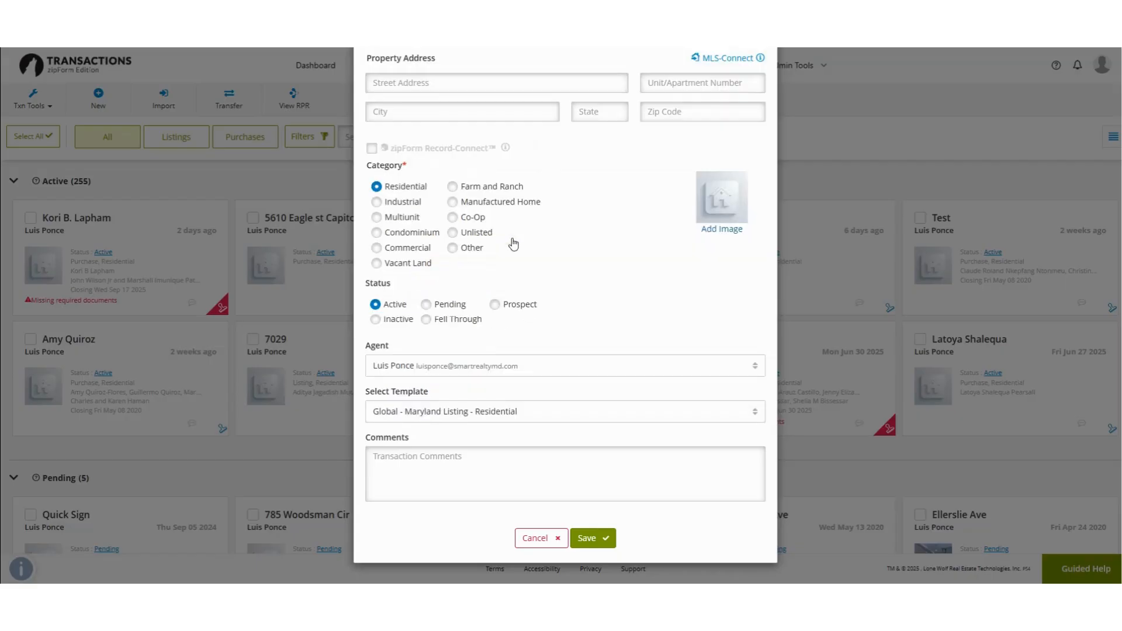
left_click(422, 415)
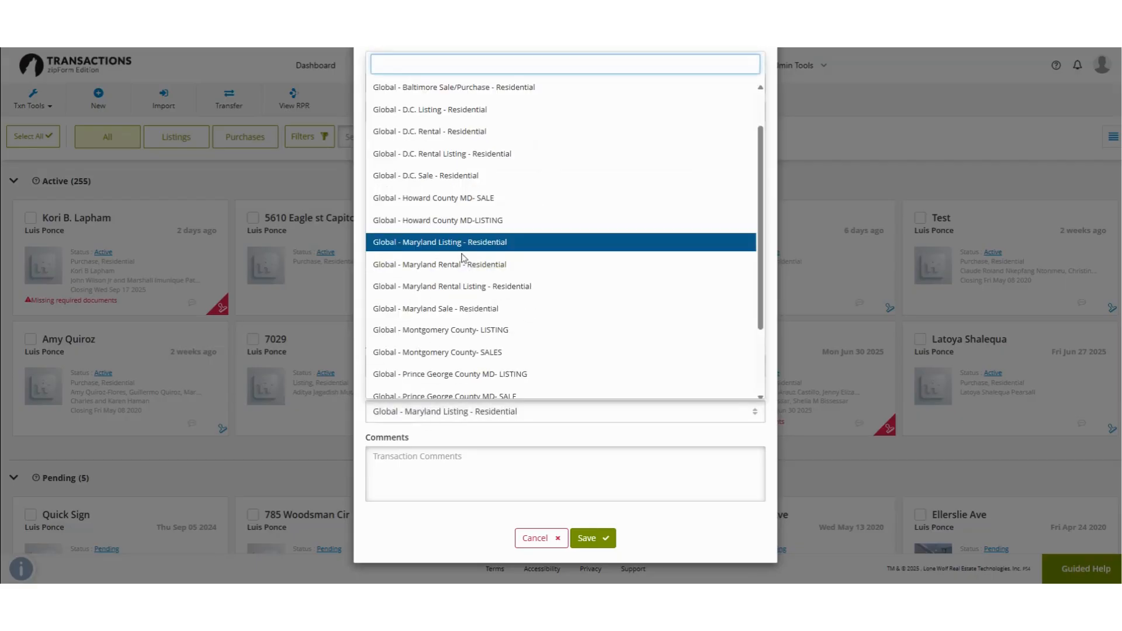
left_click(491, 308)
left_click(602, 536)
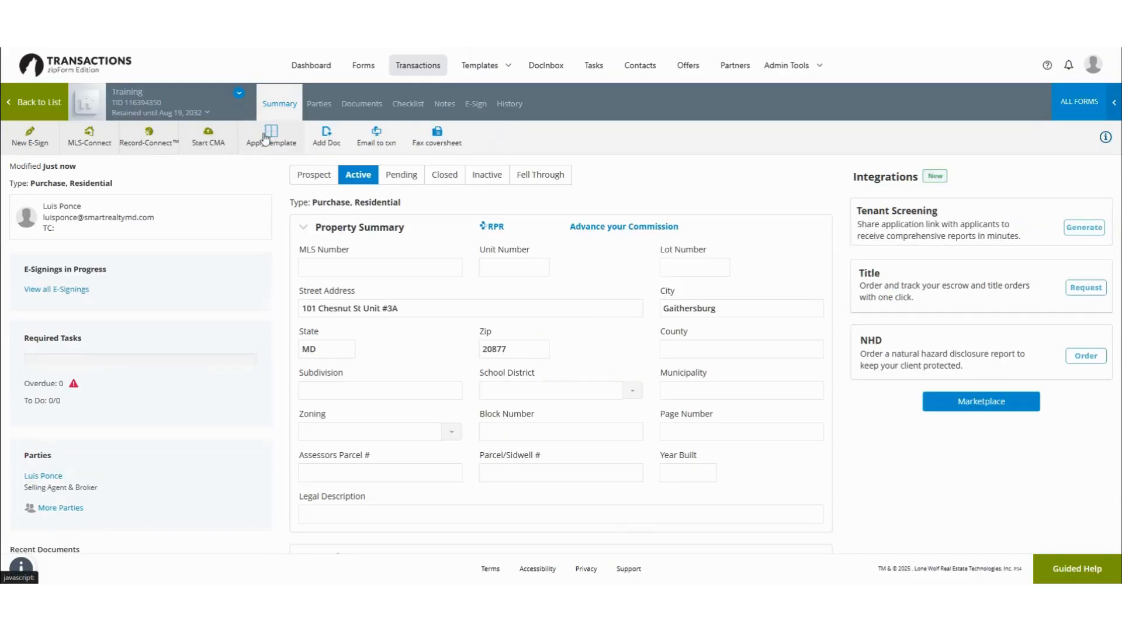
Step: Cancel the MLS-Connect listing import without an ID and view the Parties list
left_click(91, 137)
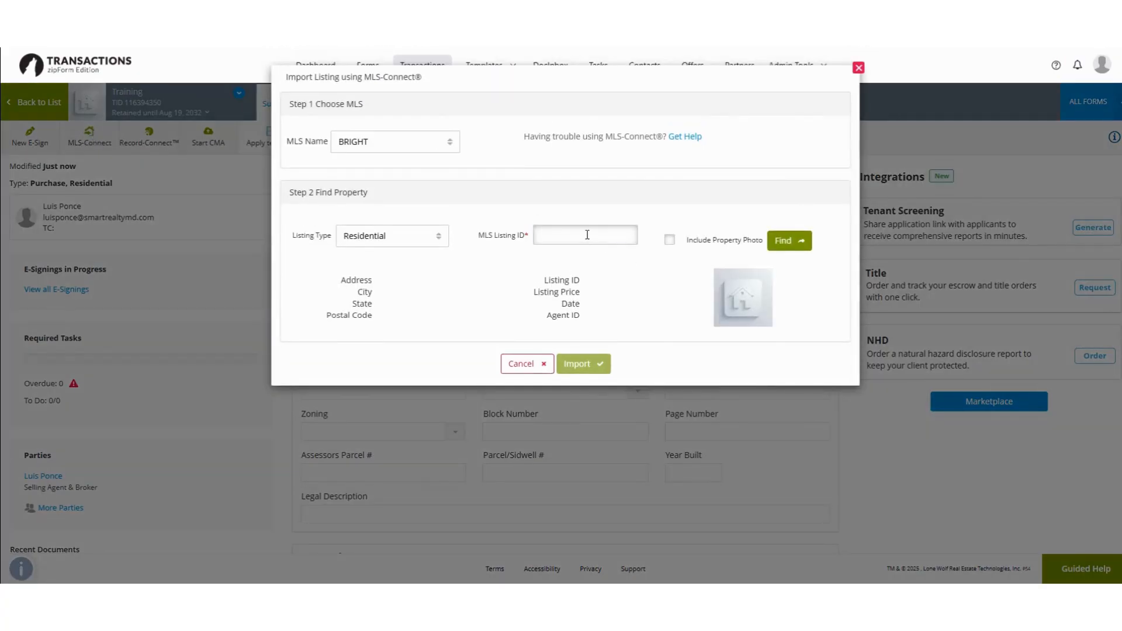
left_click(587, 234)
right_click(542, 232)
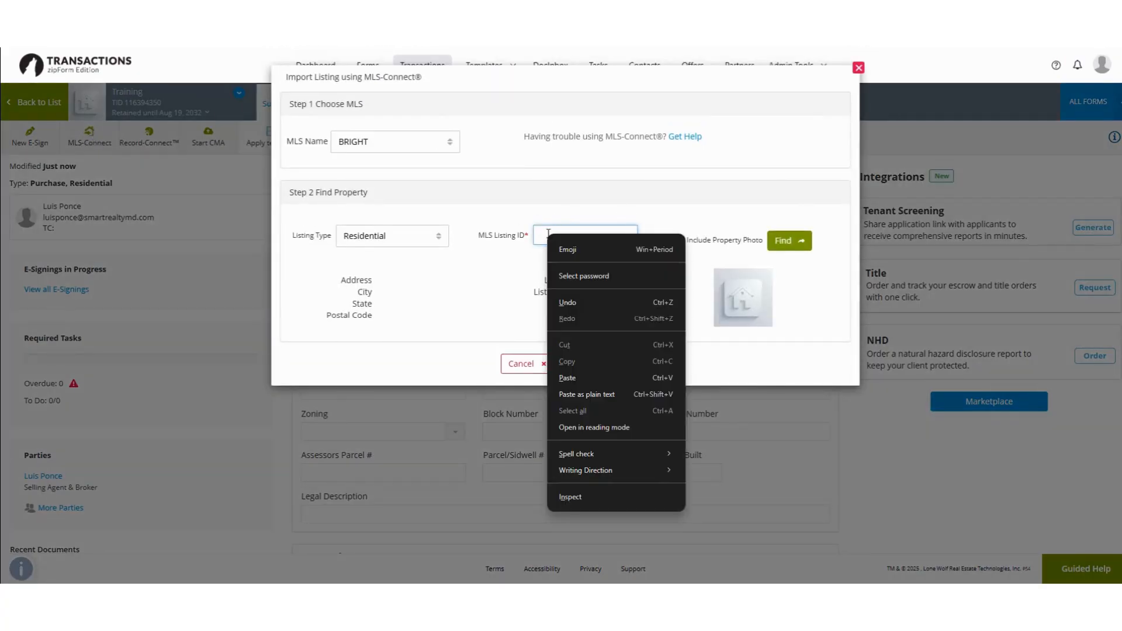
left_click(540, 239)
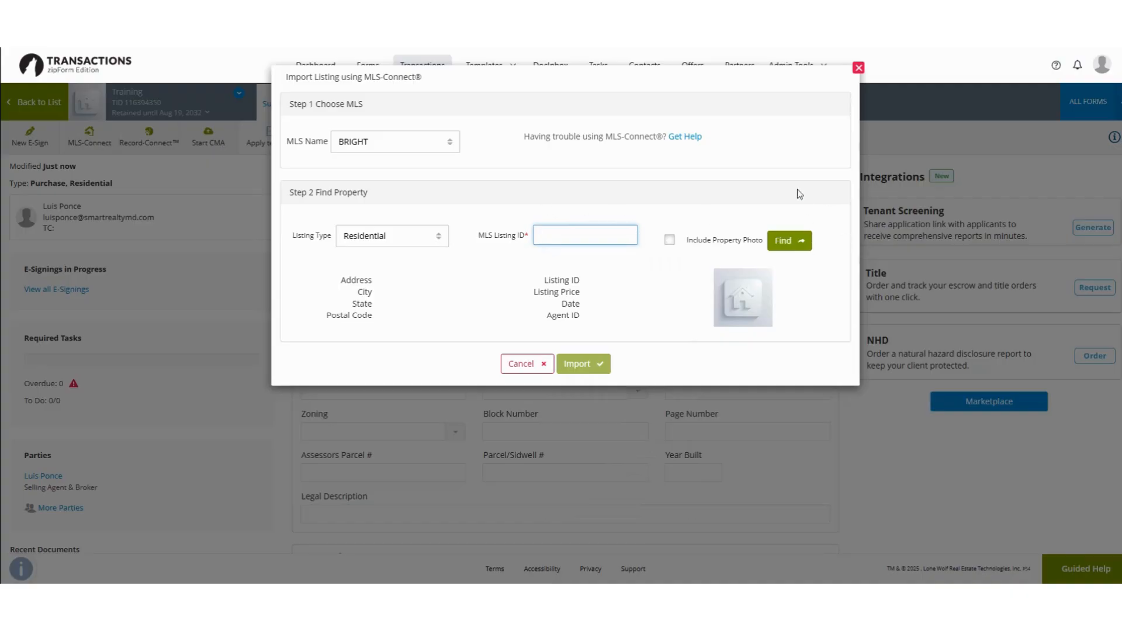
left_click(858, 67)
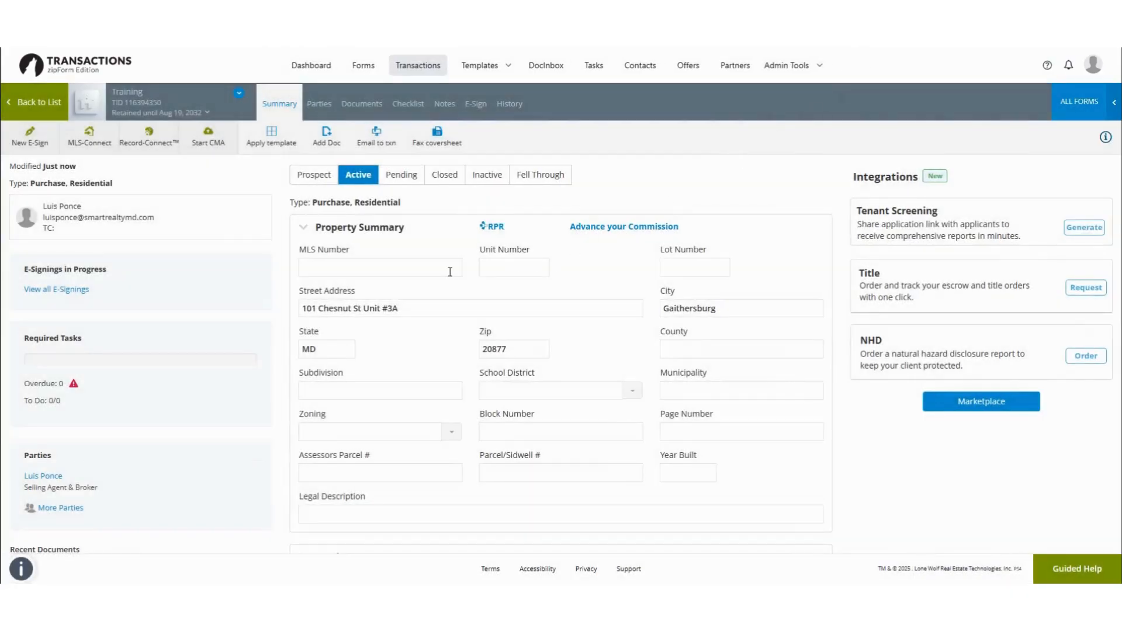
left_click(316, 103)
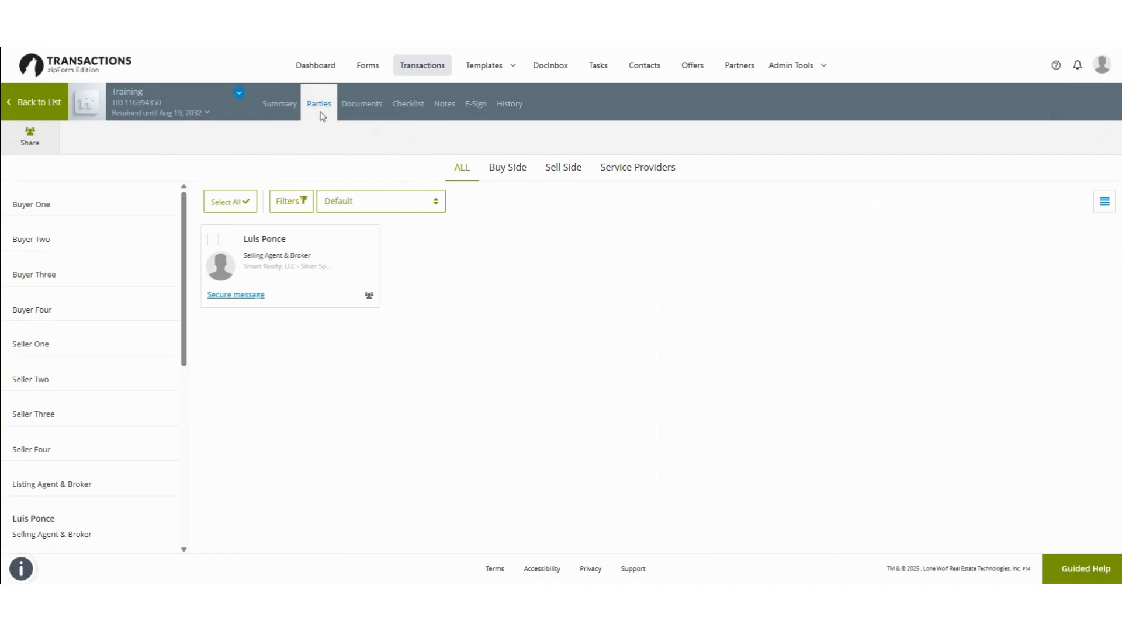
Step: Open the Exclusive Buyer/Tenant Representation Agreement from Documents, then show the ALL FORMS library
left_click(371, 105)
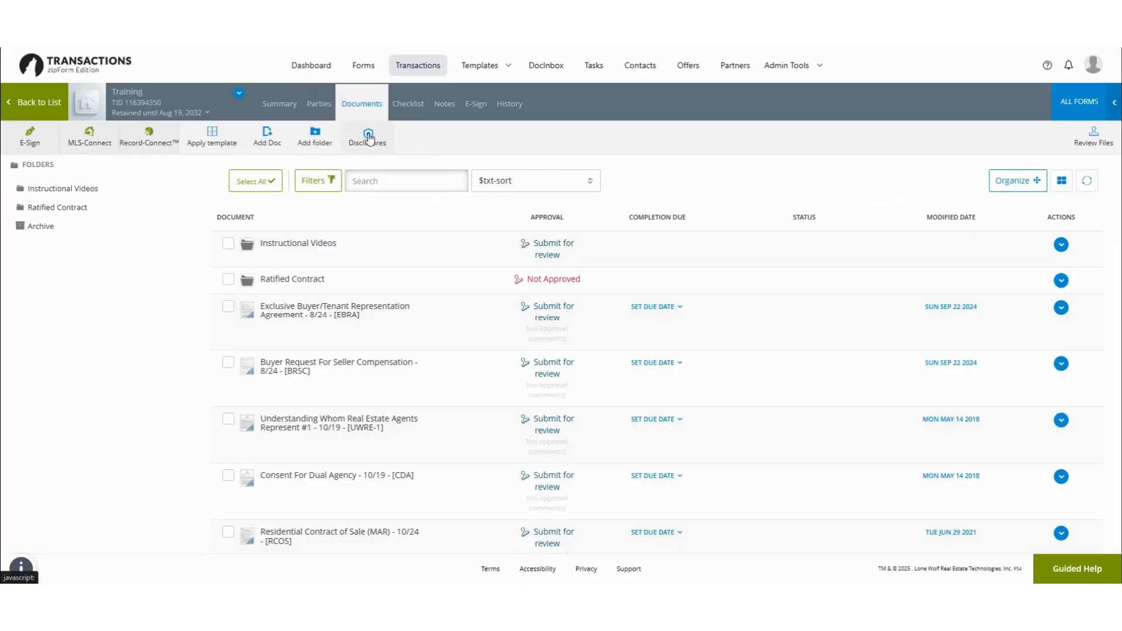
scroll(345, 336, "down", 2)
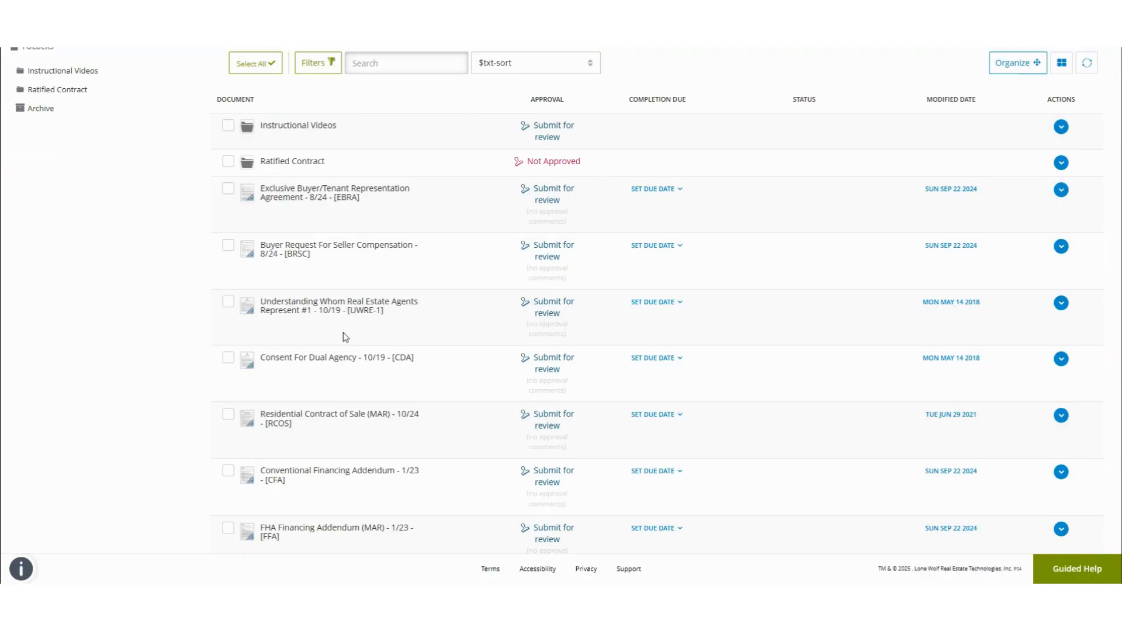
scroll(351, 318, "up", 1)
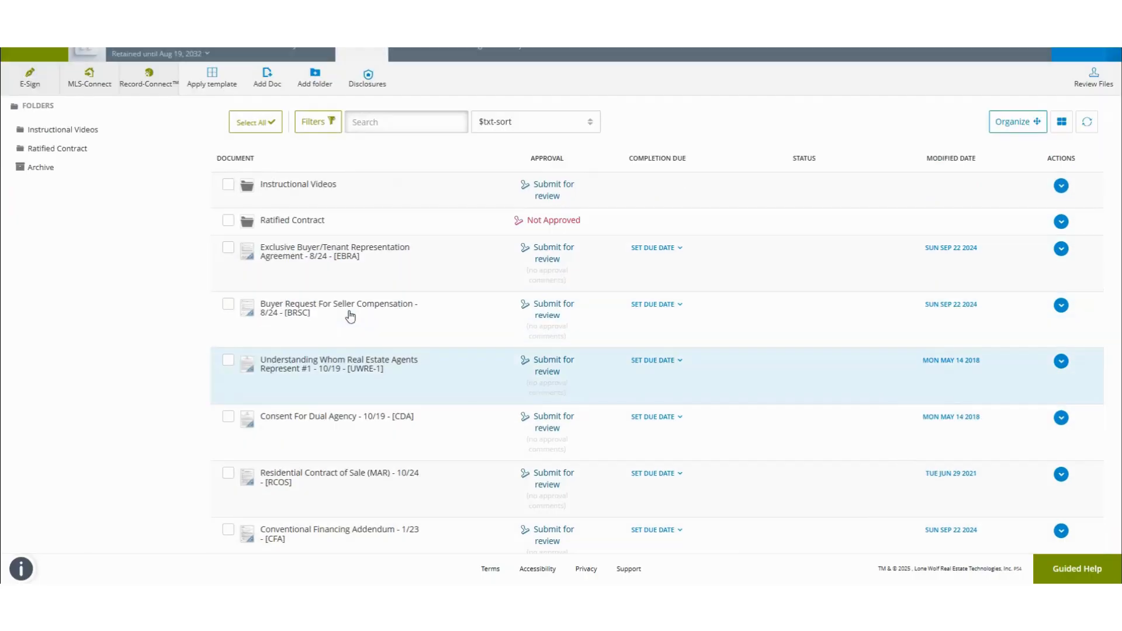
left_click(352, 255)
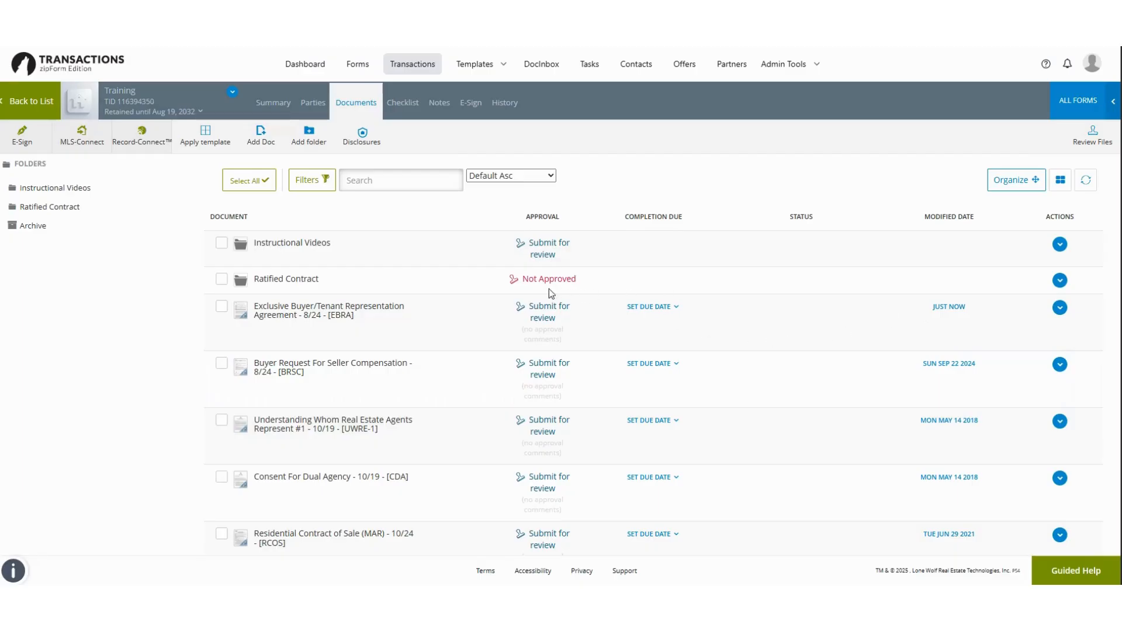
scroll(444, 334, "down", 1)
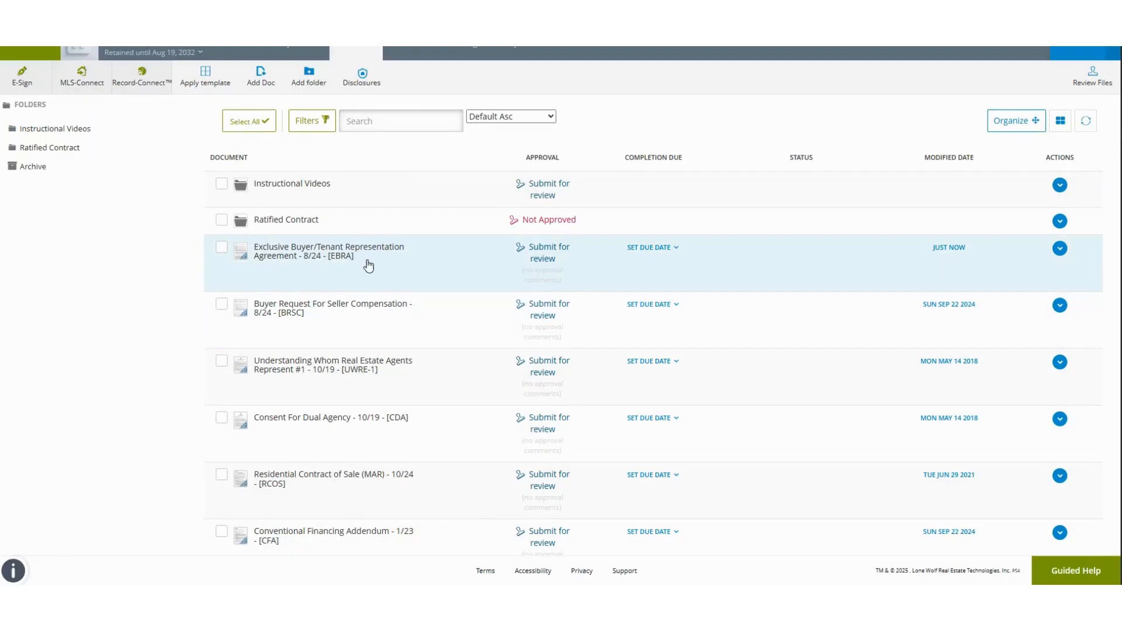
scroll(398, 353, "up", 1)
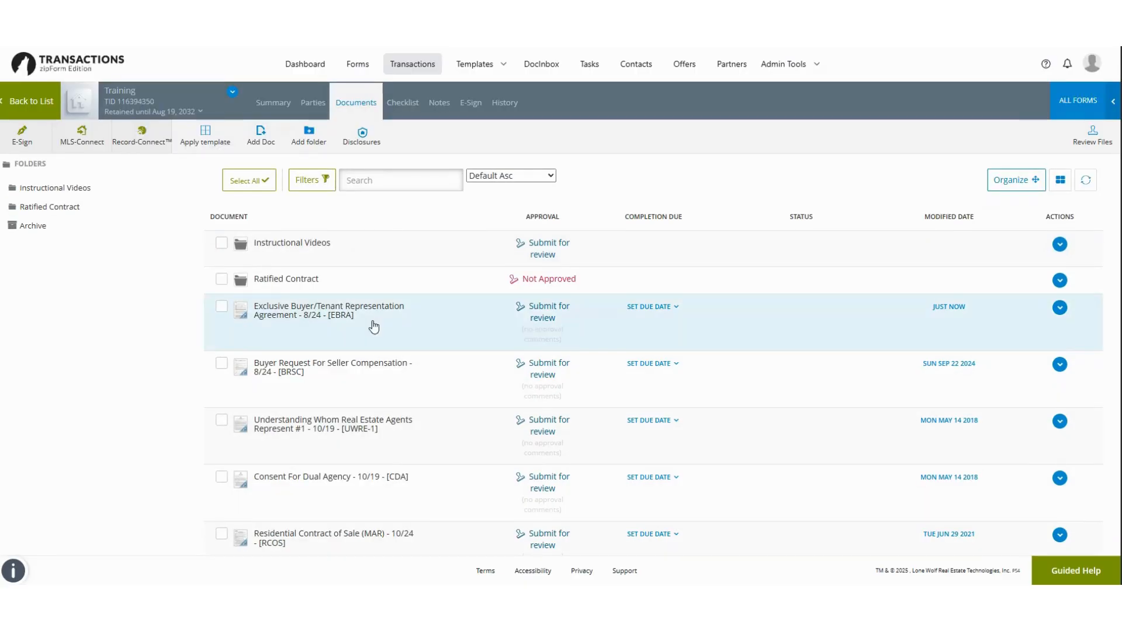
left_click(1067, 103)
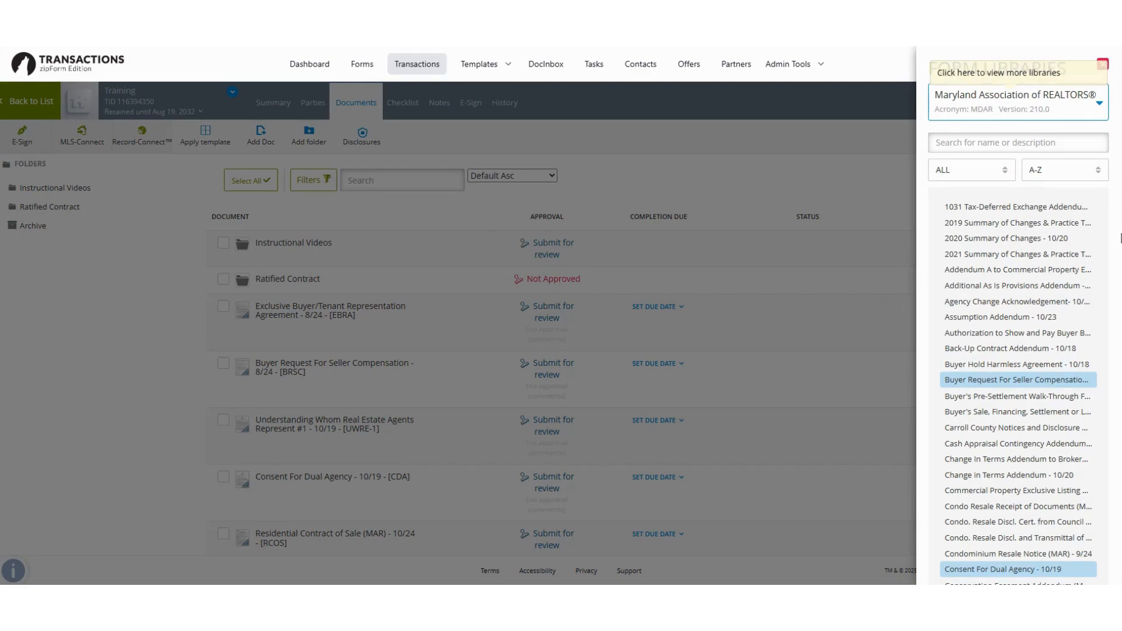
Step: Switch the form library selector to show forms from all libraries
left_click(1031, 105)
left_click(965, 134)
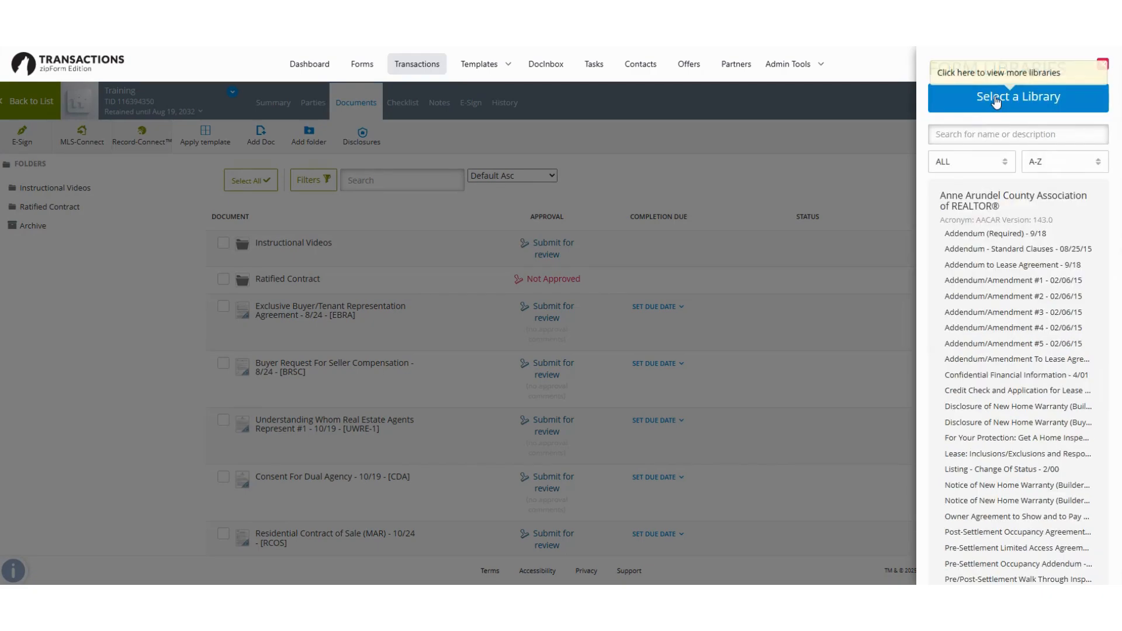
left_click(993, 100)
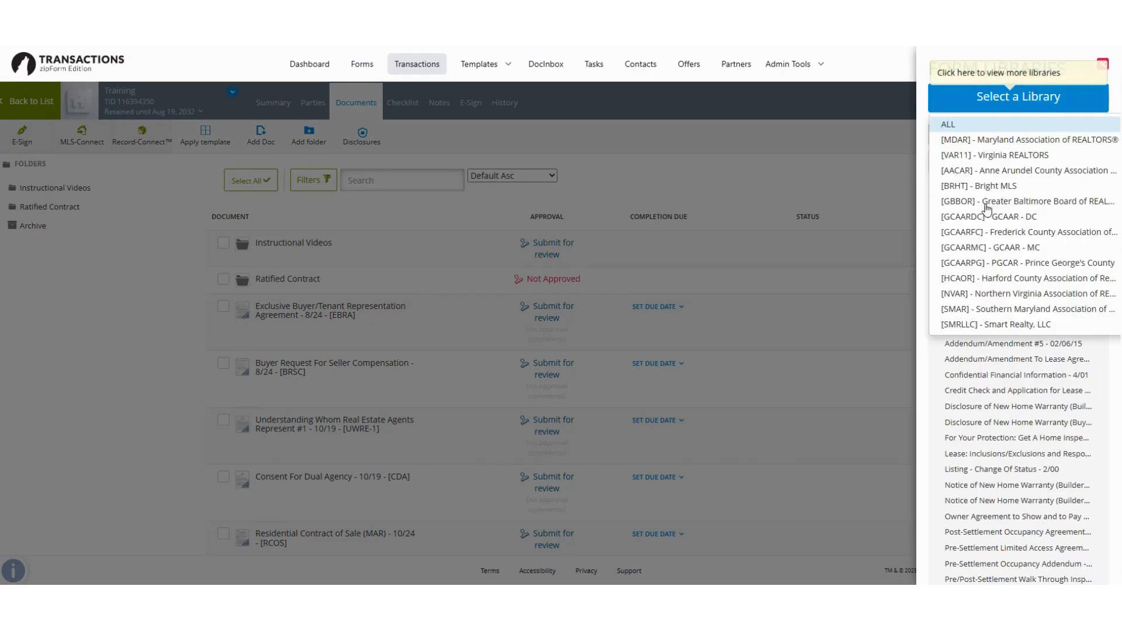
left_click(994, 101)
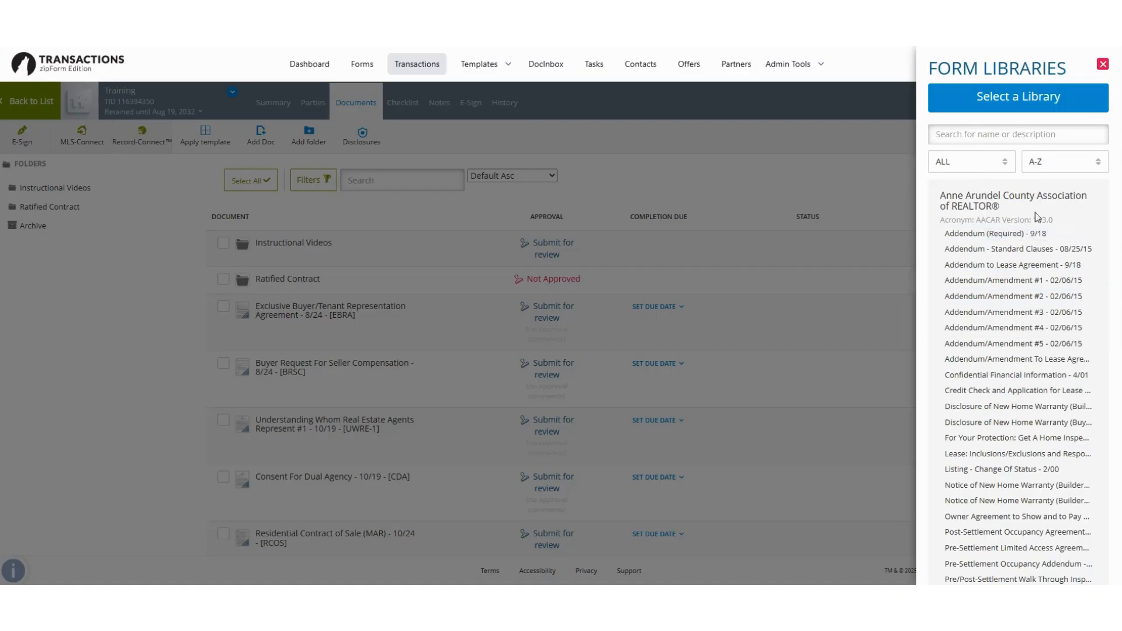
left_click(1011, 109)
left_click(994, 126)
Step: Focus the library search box and browse the form list, returning to the top
left_click(994, 134)
scroll(1008, 292, "down", 4)
scroll(1012, 319, "down", 5)
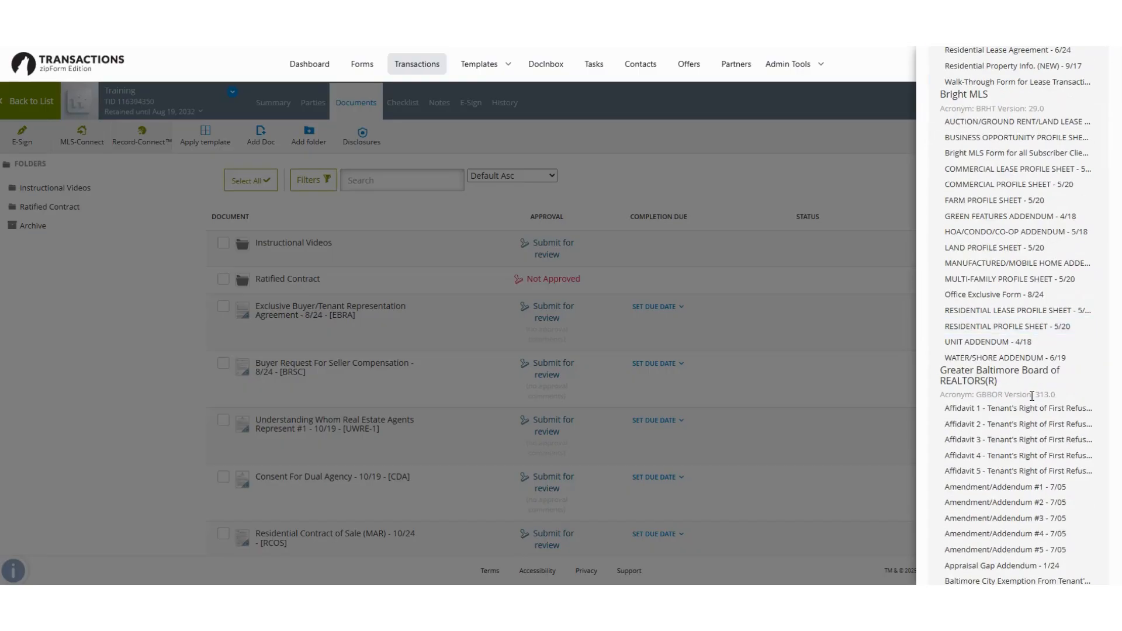
scroll(1026, 412, "up", 8)
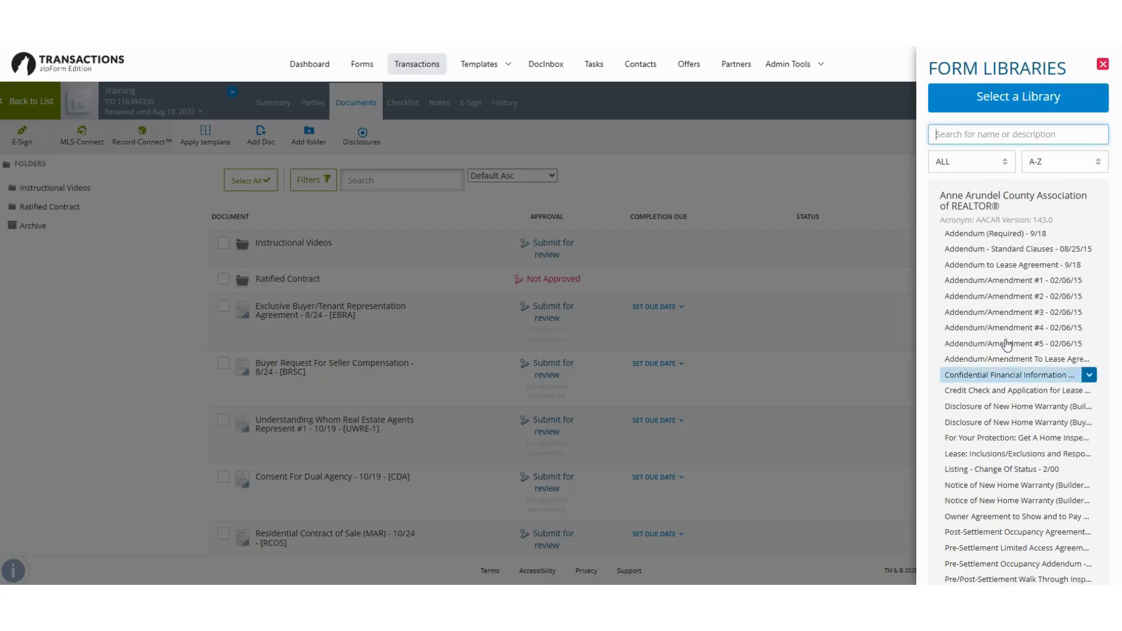
scroll(1016, 327, "down", 4)
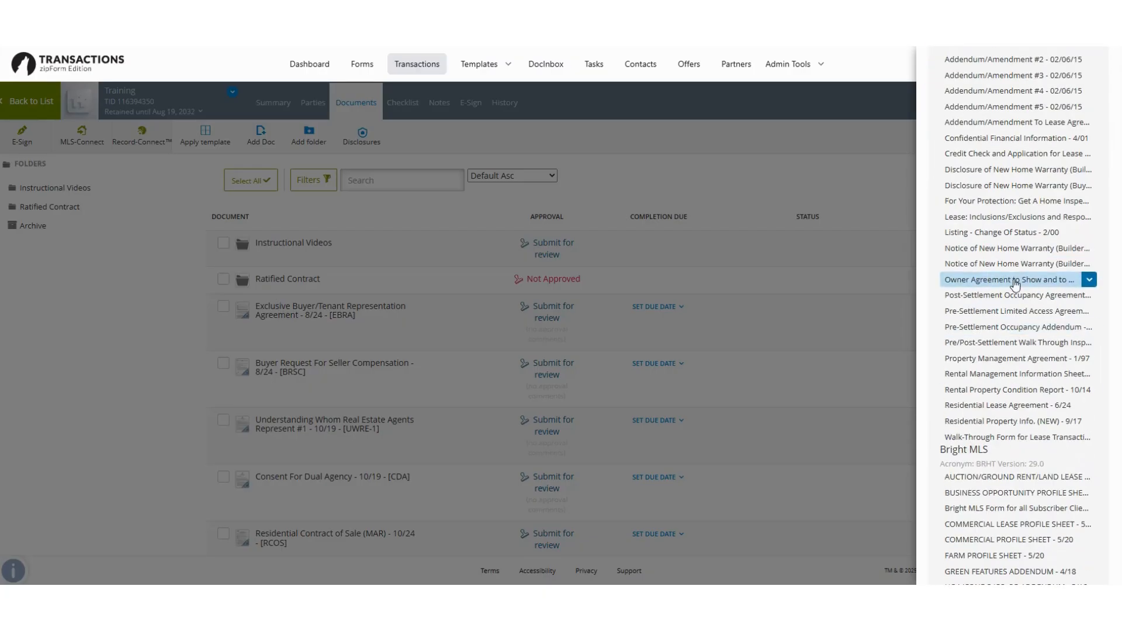
scroll(1015, 285, "down", 2)
scroll(1011, 286, "up", 6)
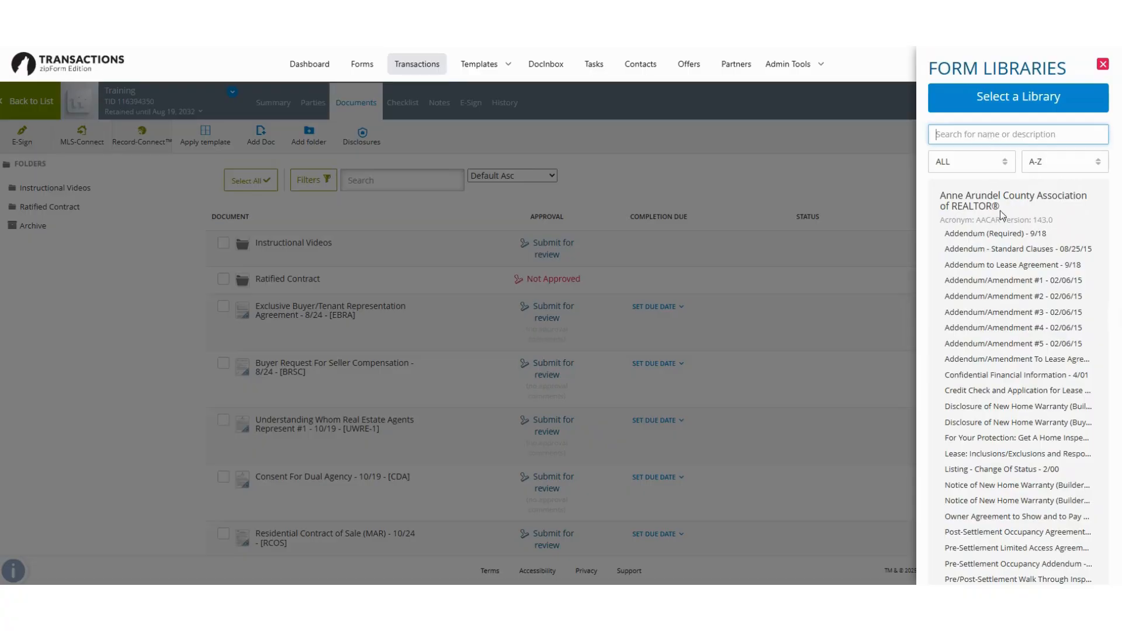
scroll(1031, 359, "down", 3)
scroll(1031, 359, "up", 3)
Step: Search the libraries for home inspection forms, then clear the search and browse all forms
type("home inspection")
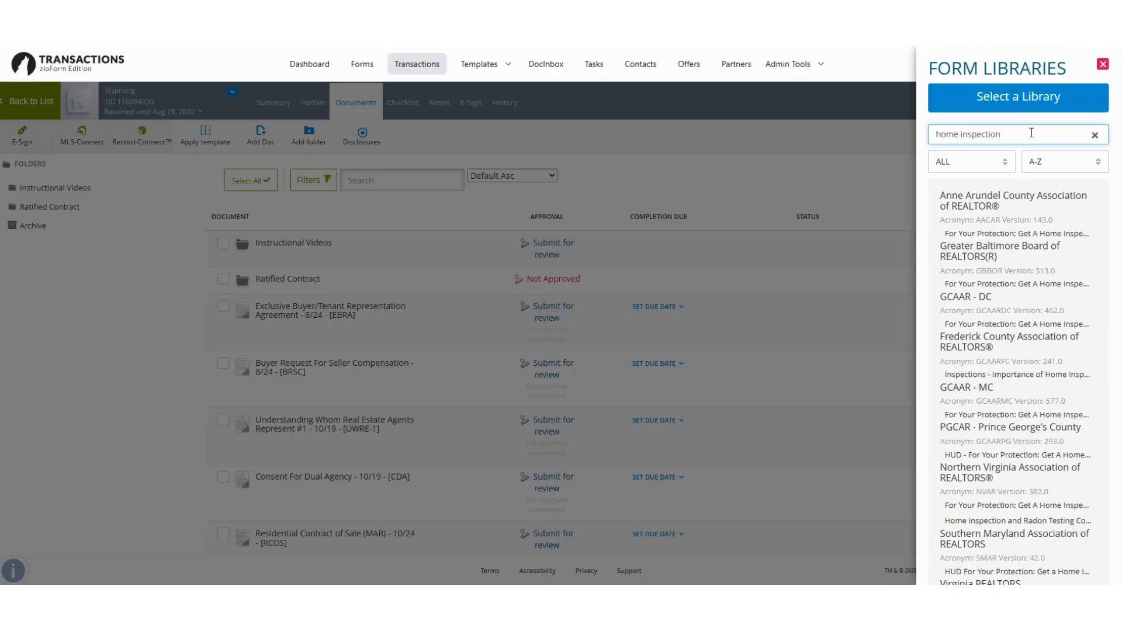
left_click(1095, 136)
scroll(1034, 356, "down", 6)
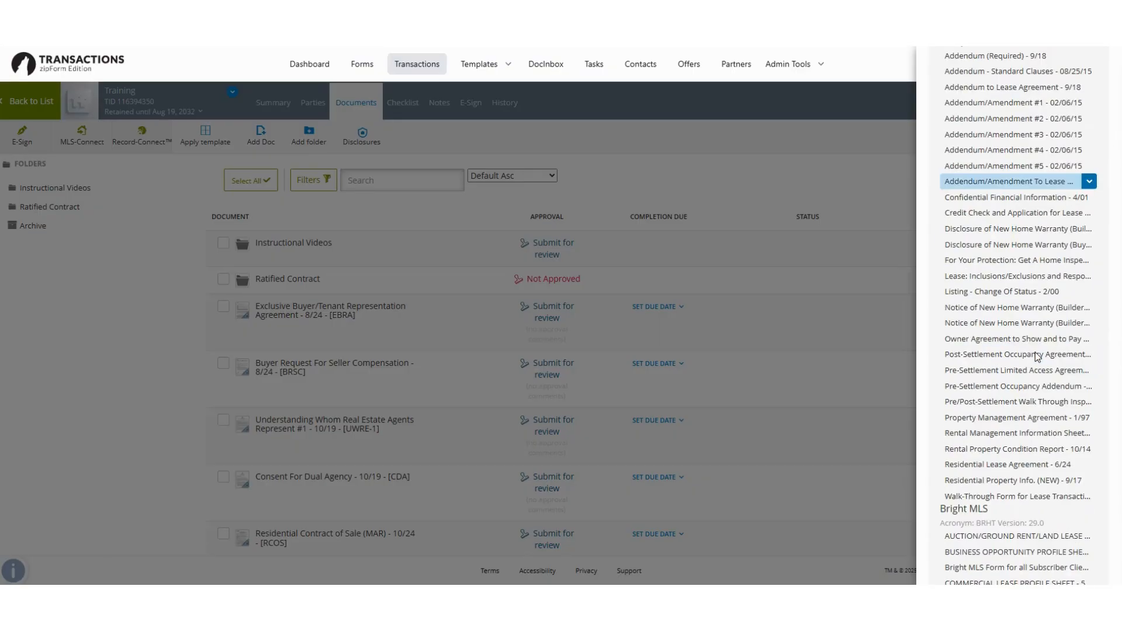
scroll(1035, 356, "up", 4)
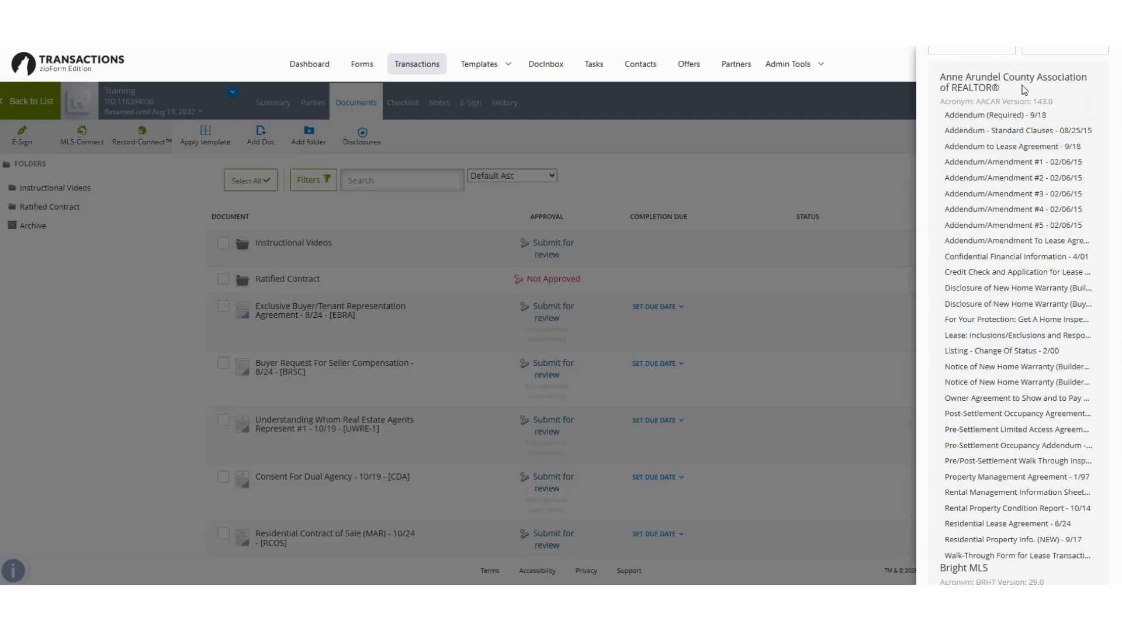
scroll(1027, 355, "down", 10)
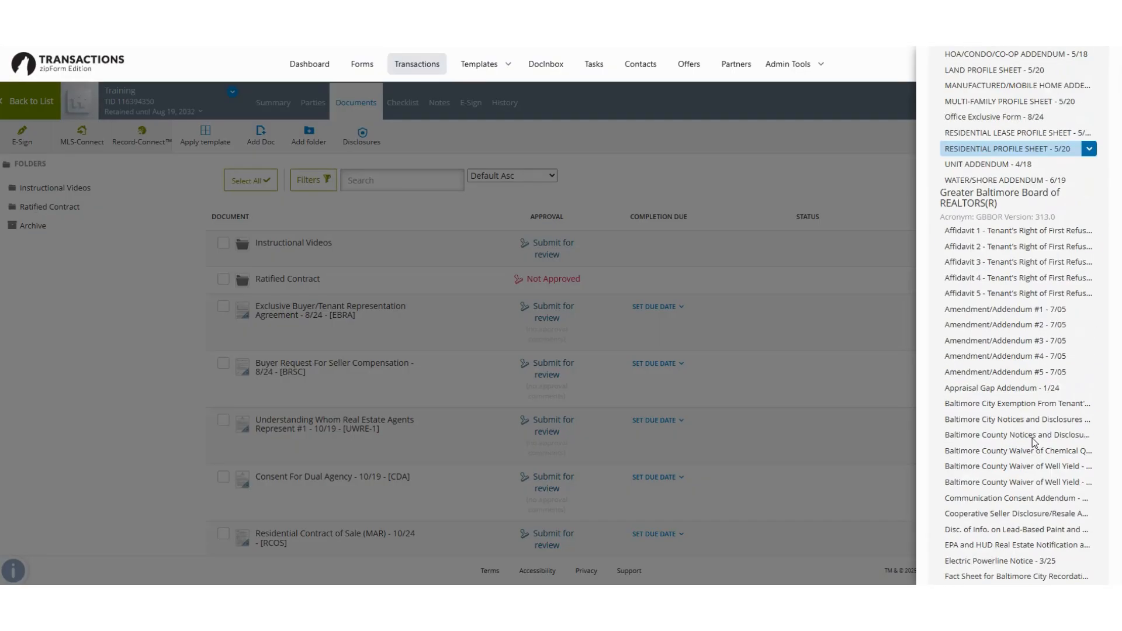
scroll(1034, 442, "down", 20)
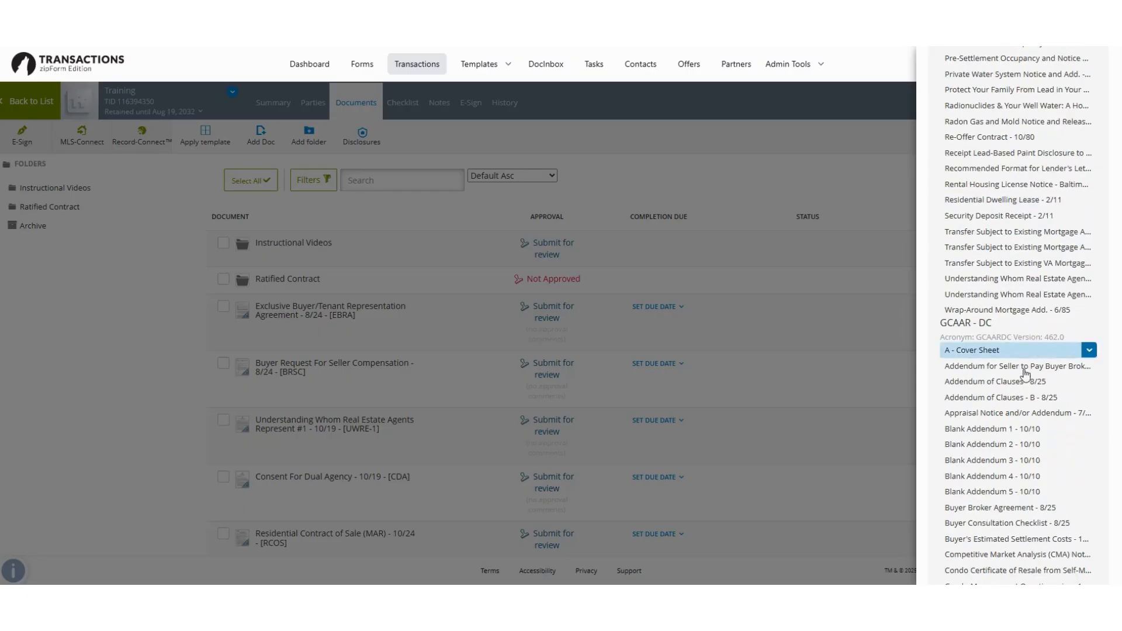
scroll(1027, 386, "down", 20)
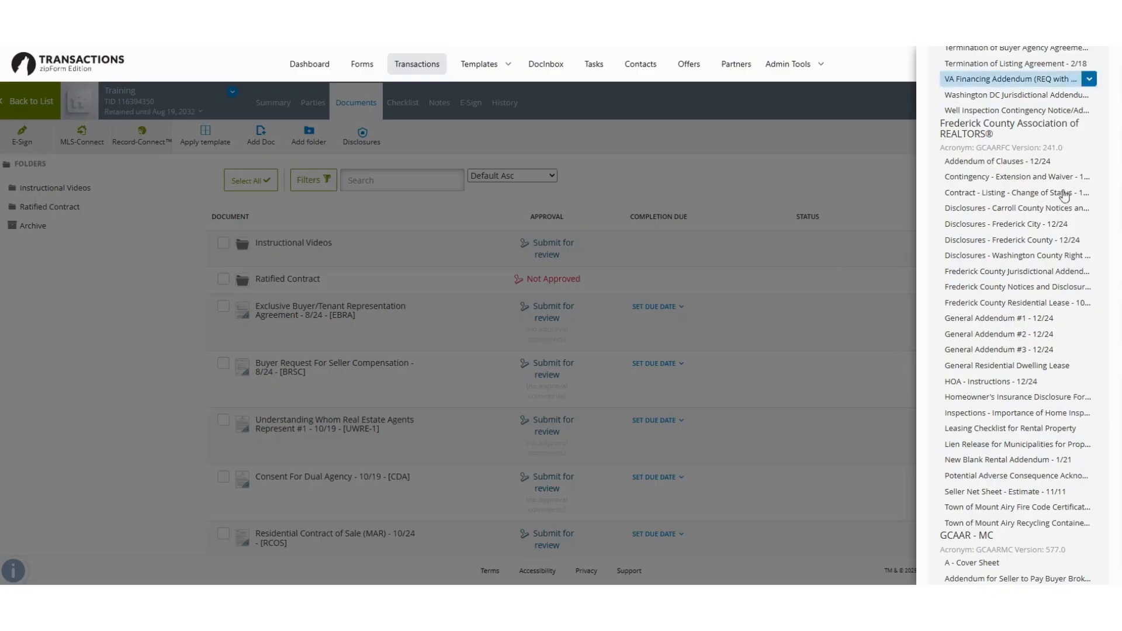
scroll(1063, 195, "up", 12)
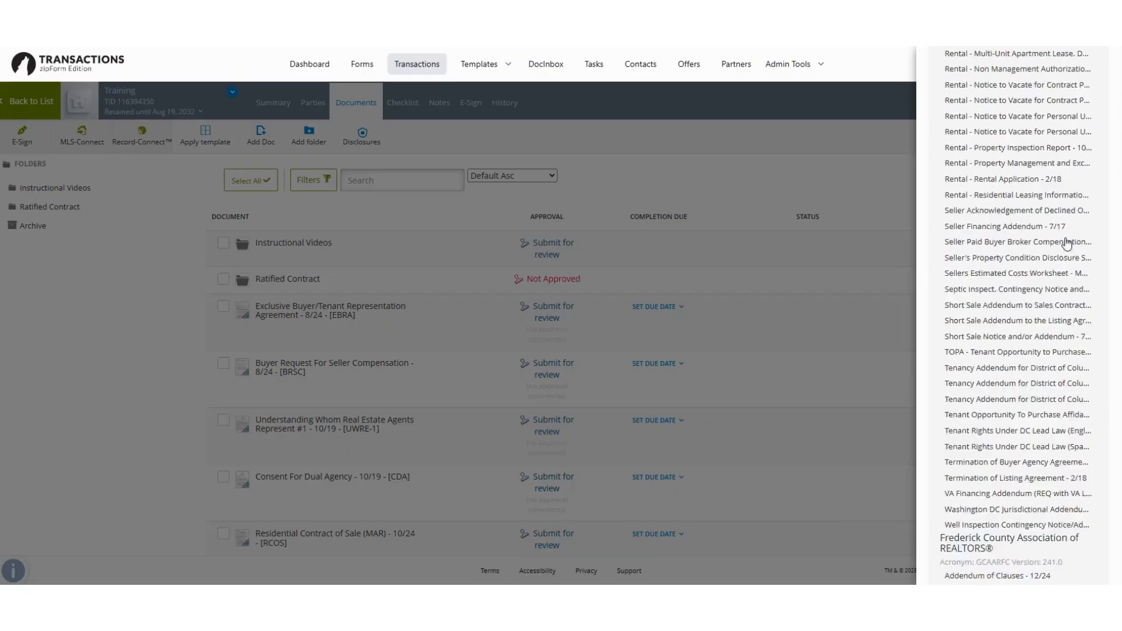
Step: Close the form libraries panel so the Training documents list shows full width
left_click(828, 170)
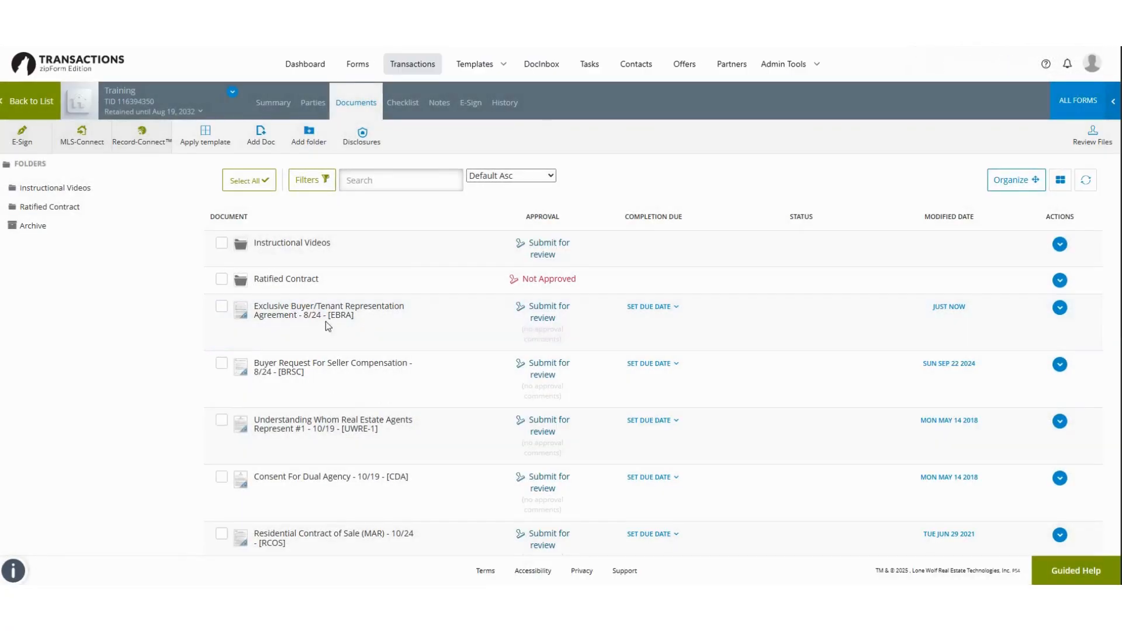
scroll(351, 357, "down", 2)
scroll(327, 304, "up", 2)
Step: Open the Exclusive Buyer/Tenant Representation Agreement form
scroll(397, 348, "down", 1)
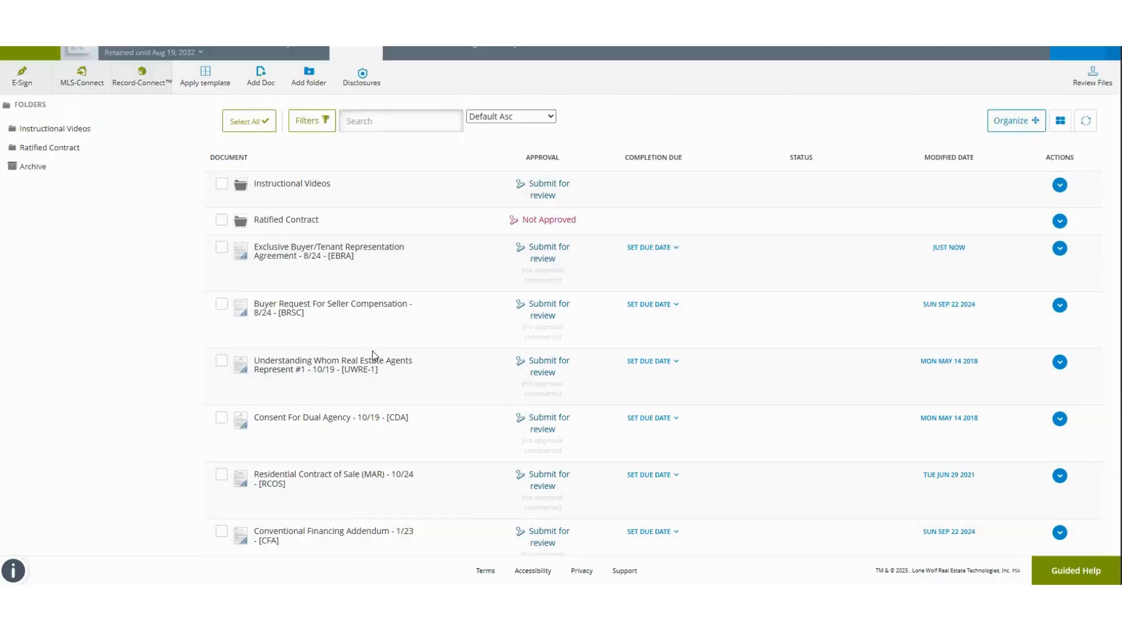
scroll(373, 353, "down", 1)
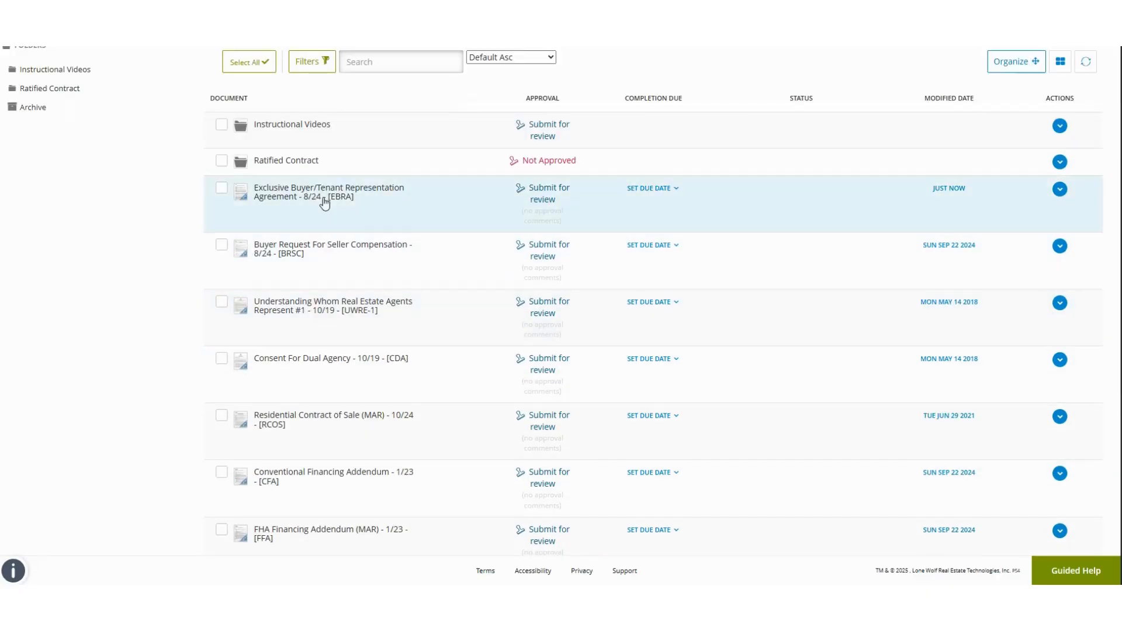
left_click(324, 195)
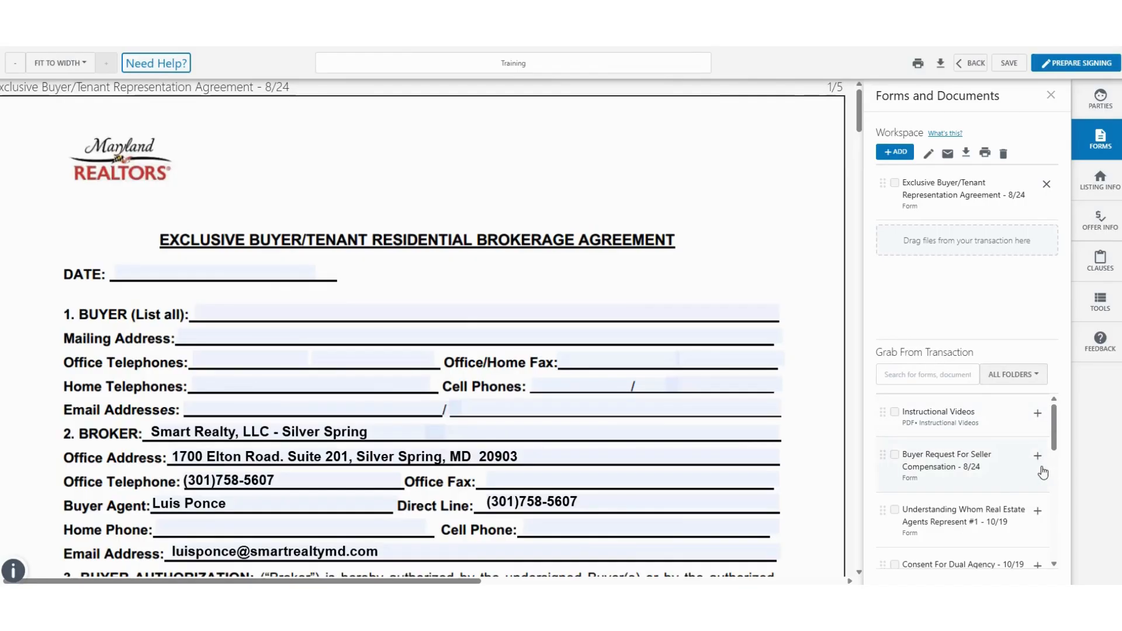
scroll(1034, 441, "down", 1)
scroll(1038, 451, "up", 1)
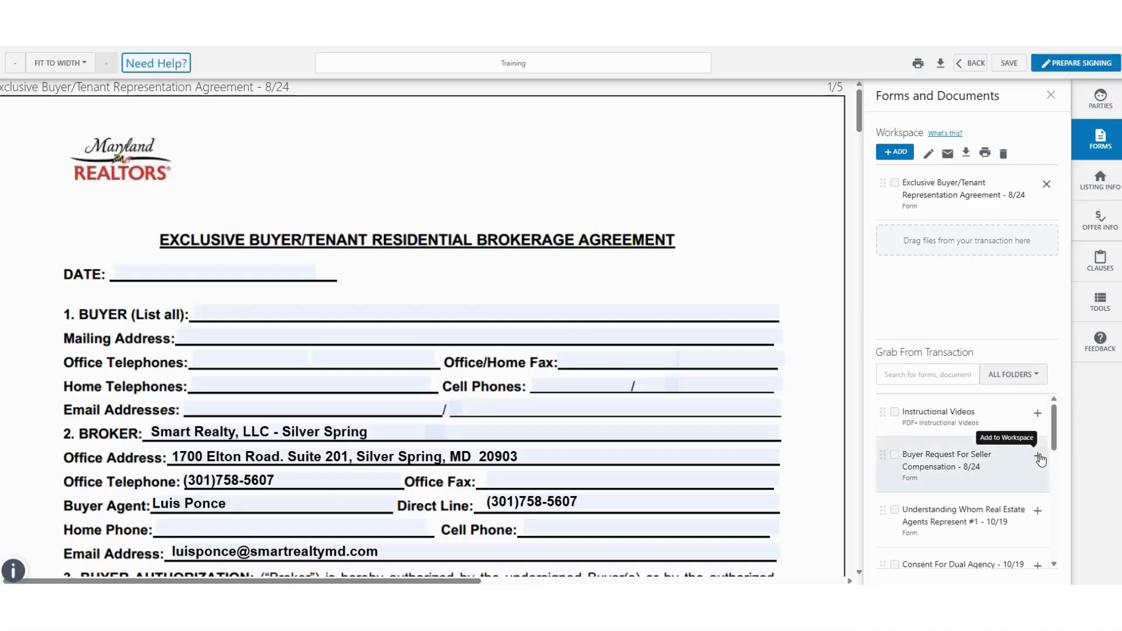
Step: Add seller compensation, agency, contract, financing, escalation and both Property Inspections forms to the workspace
left_click(1038, 453)
scroll(1043, 503, "down", 1)
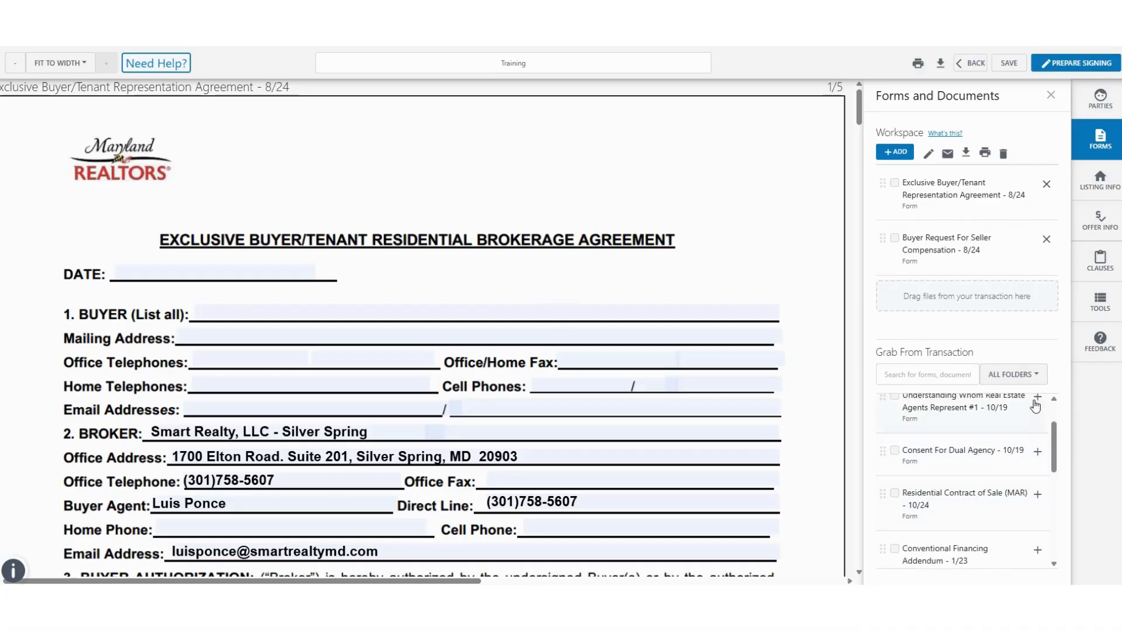
left_click(1037, 407)
left_click(1038, 440)
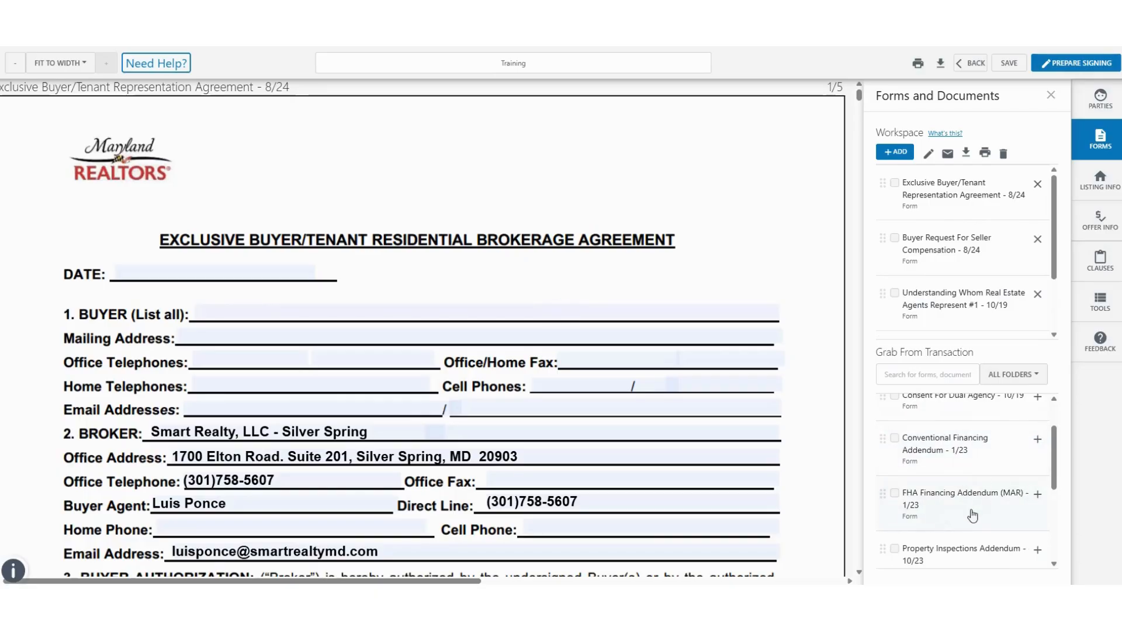
left_click(1038, 440)
scroll(1034, 462, "down", 2)
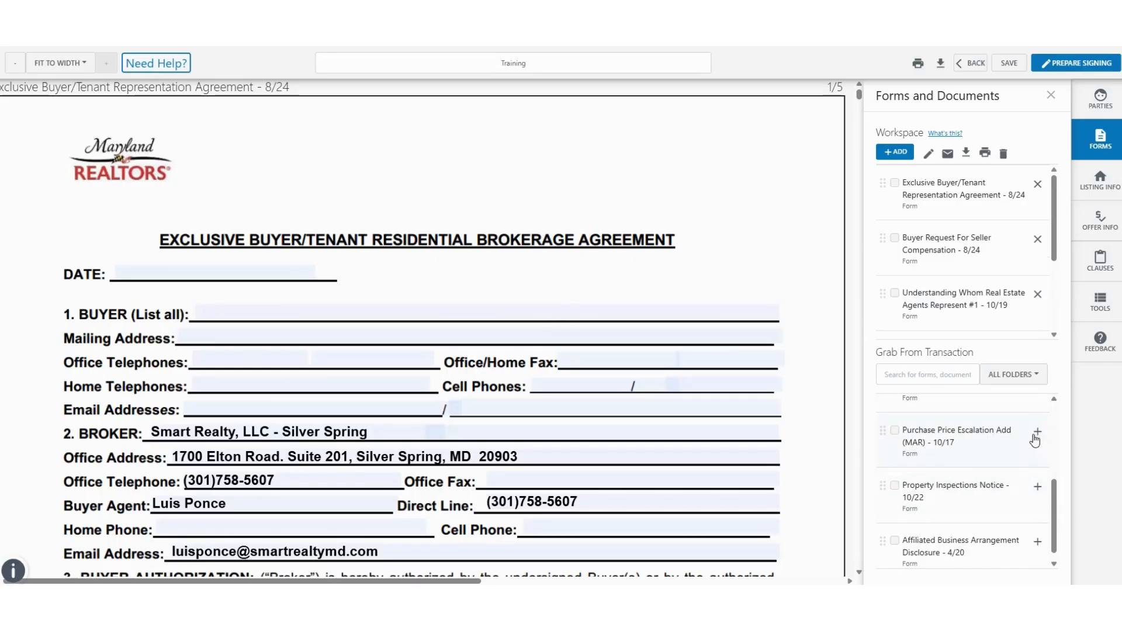
left_click(1037, 432)
left_click(1037, 476)
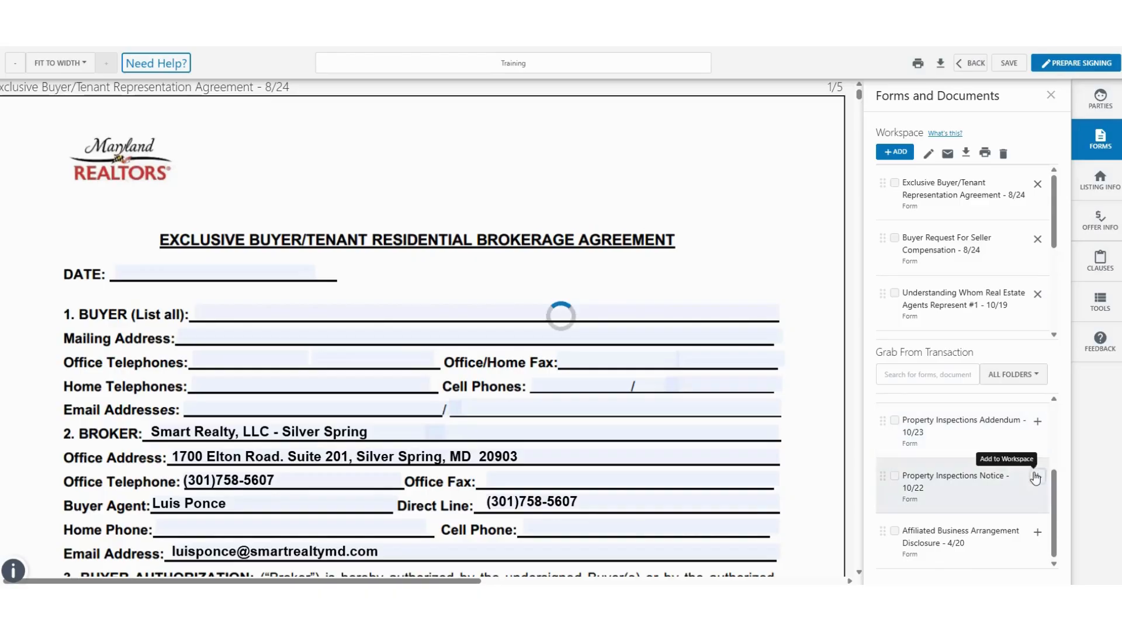
left_click(1022, 483)
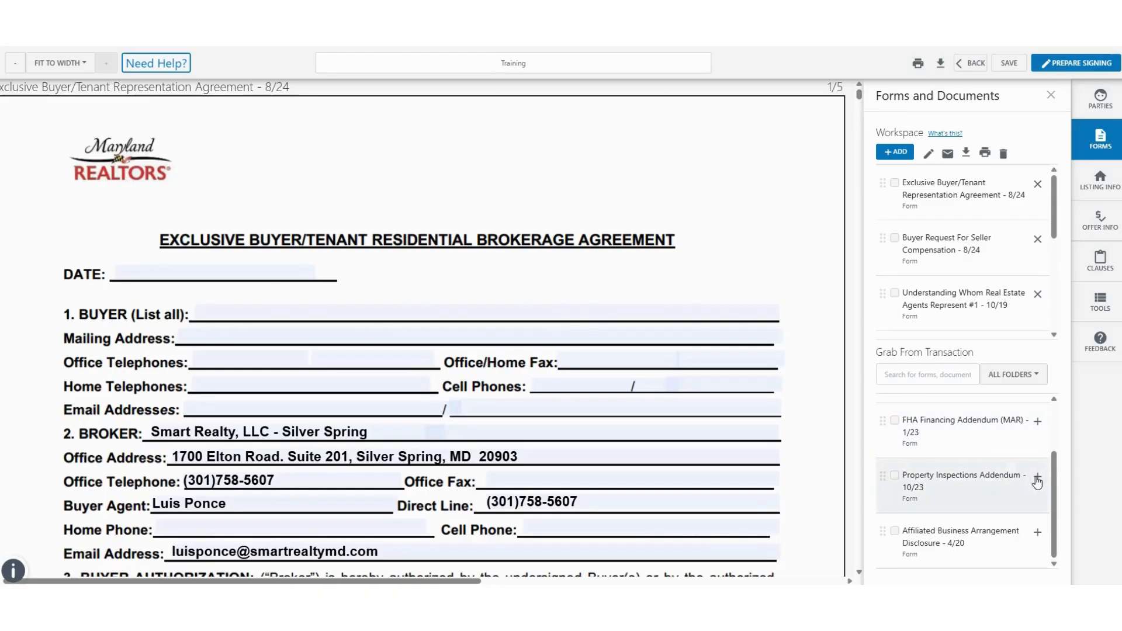
scroll(1001, 290, "down", 3)
scroll(1001, 290, "down", 2)
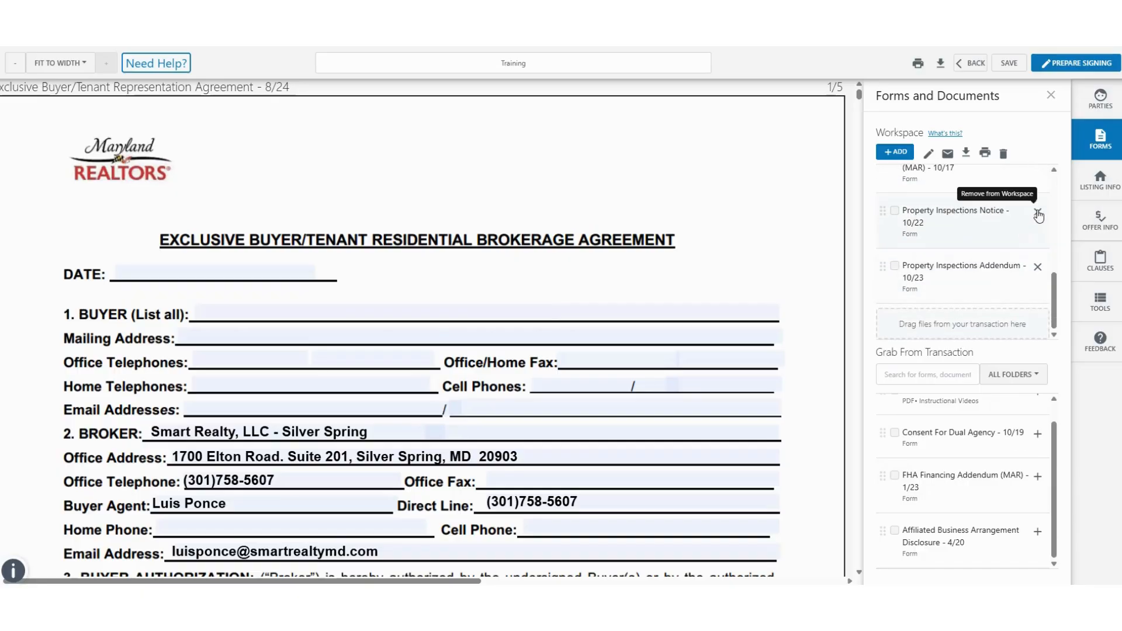
mouse_move(882, 214)
left_mouse_down()
mouse_move(883, 240)
mouse_move(890, 222)
left_mouse_up()
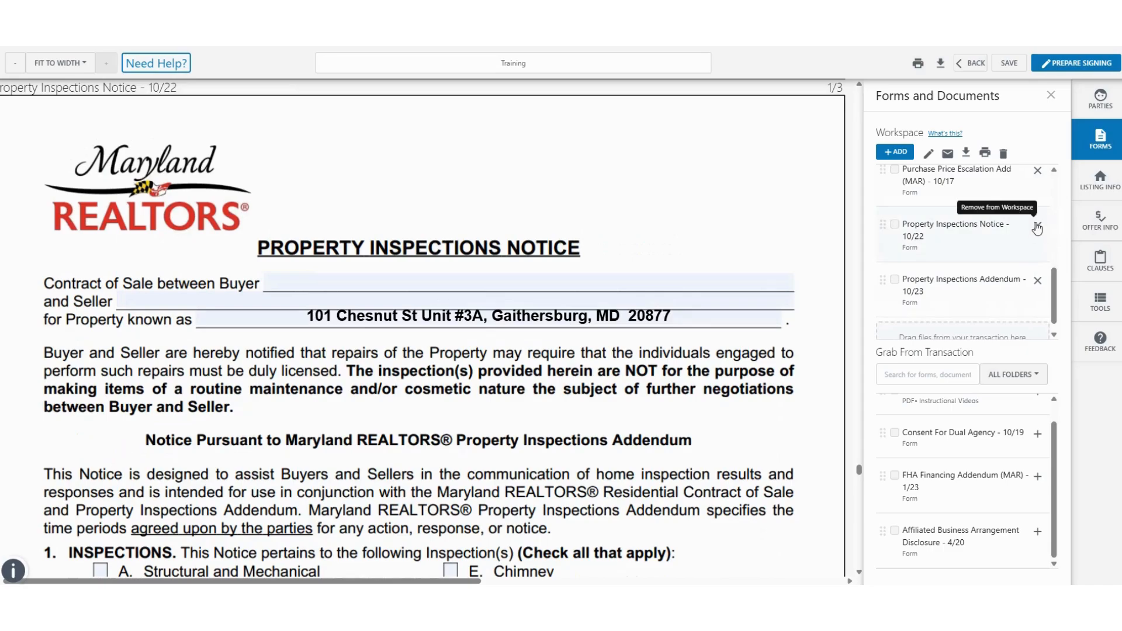
Step: Remove the Property Inspections Notice from the workspace
left_click(1037, 227)
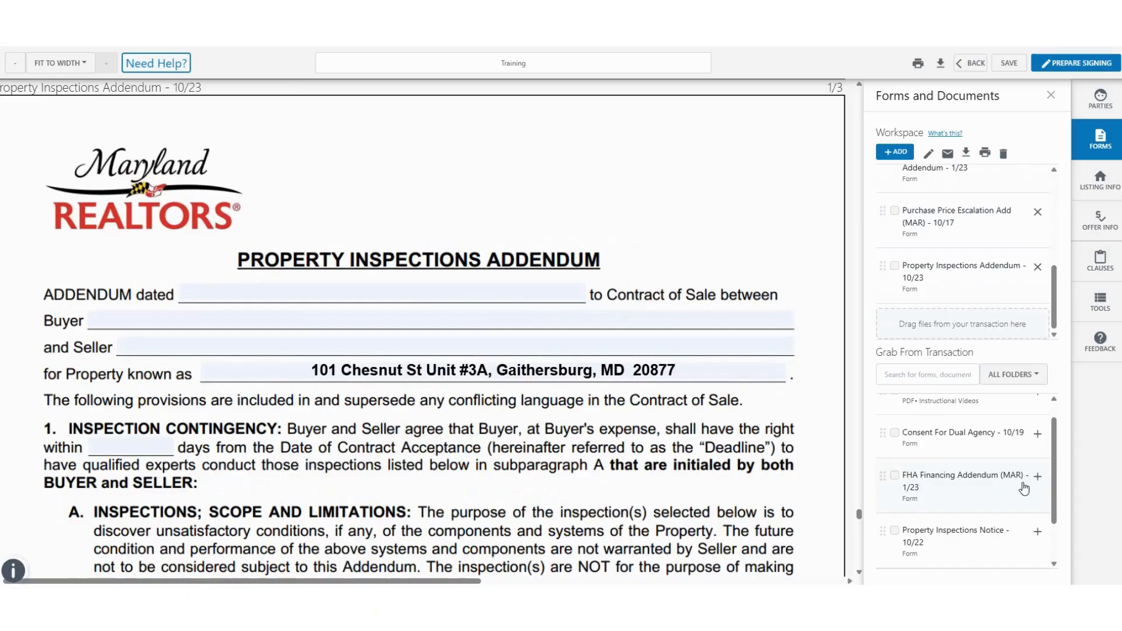
scroll(541, 368, "down", 5)
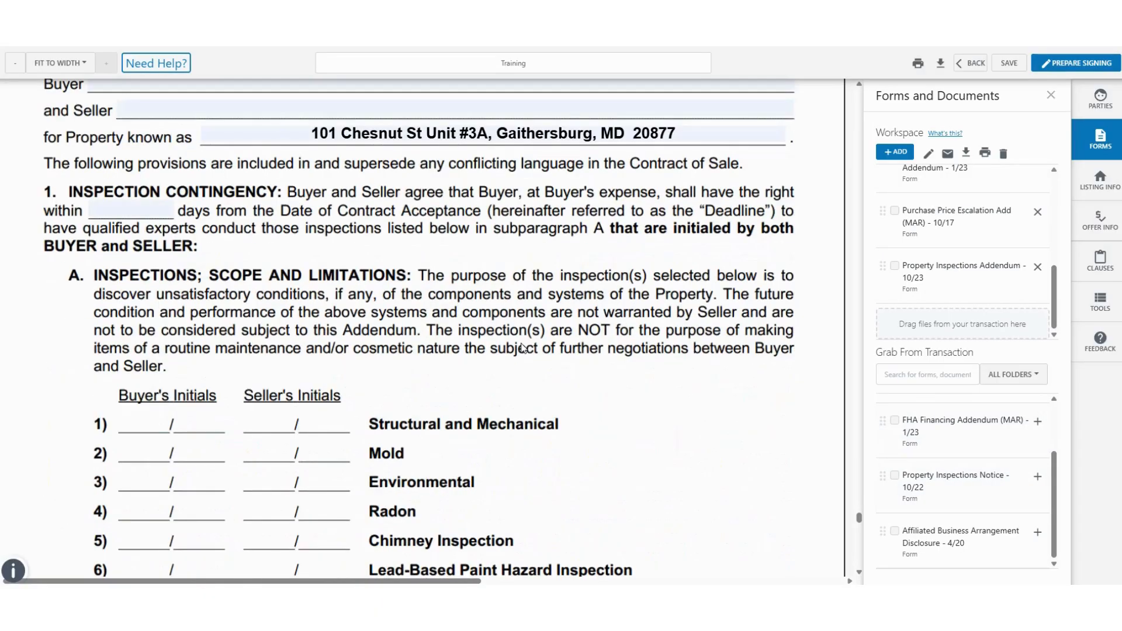
scroll(541, 368, "up", 5)
Step: Date the displayed addendum 08/19/2025, leaving the party names unchanged
left_click(414, 291)
left_click(390, 345)
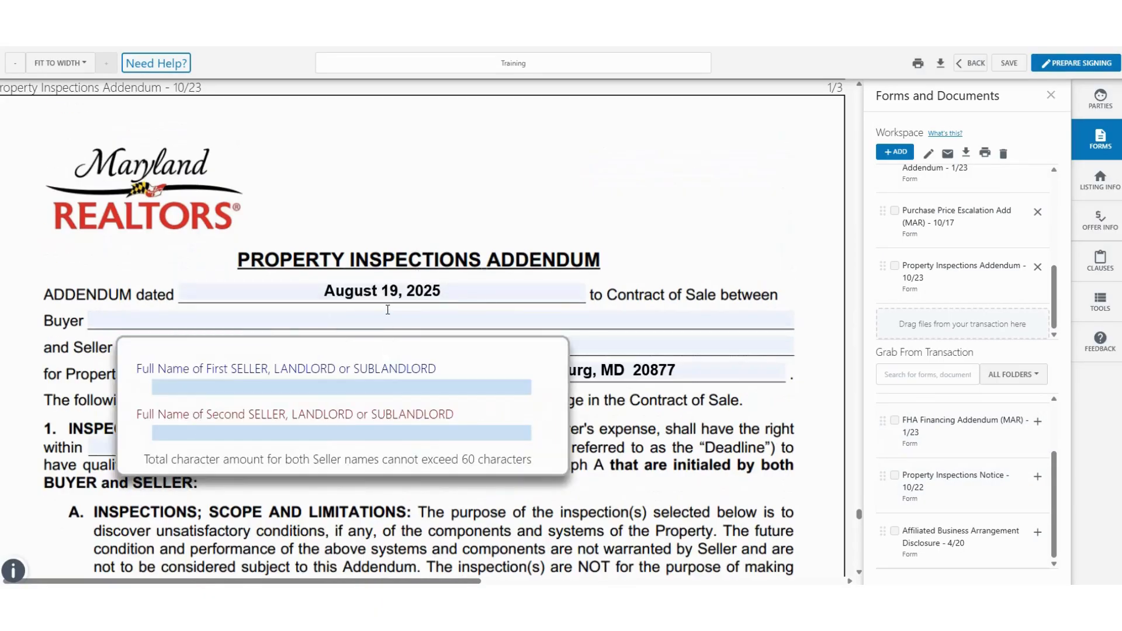
left_click(391, 316)
left_click(573, 236)
scroll(571, 280, "down", 15)
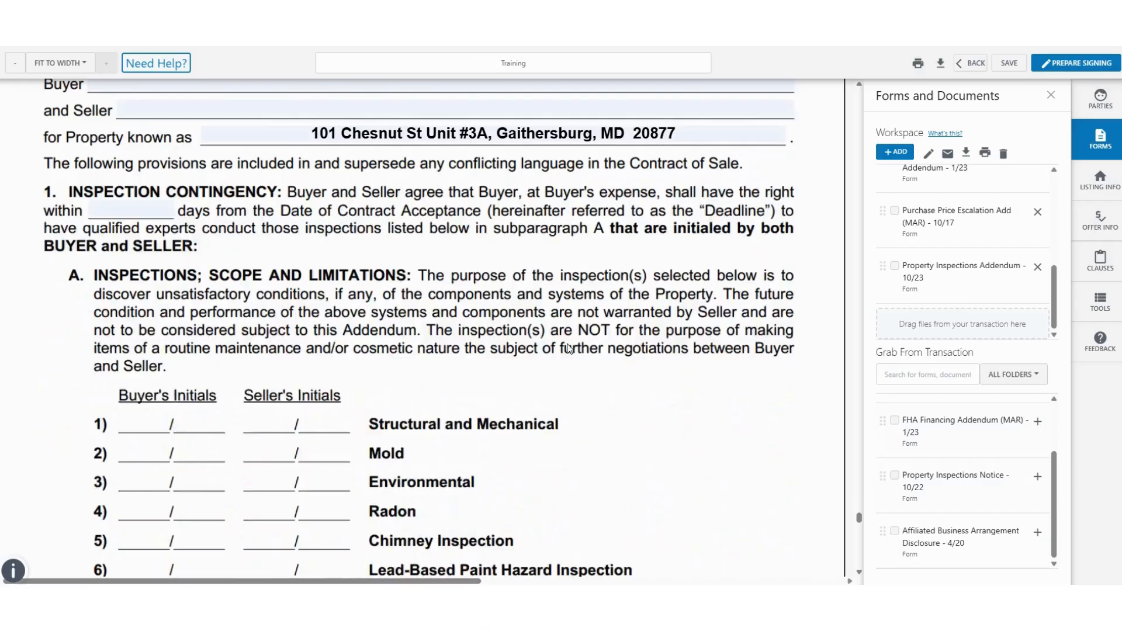
scroll(569, 348, "down", 20)
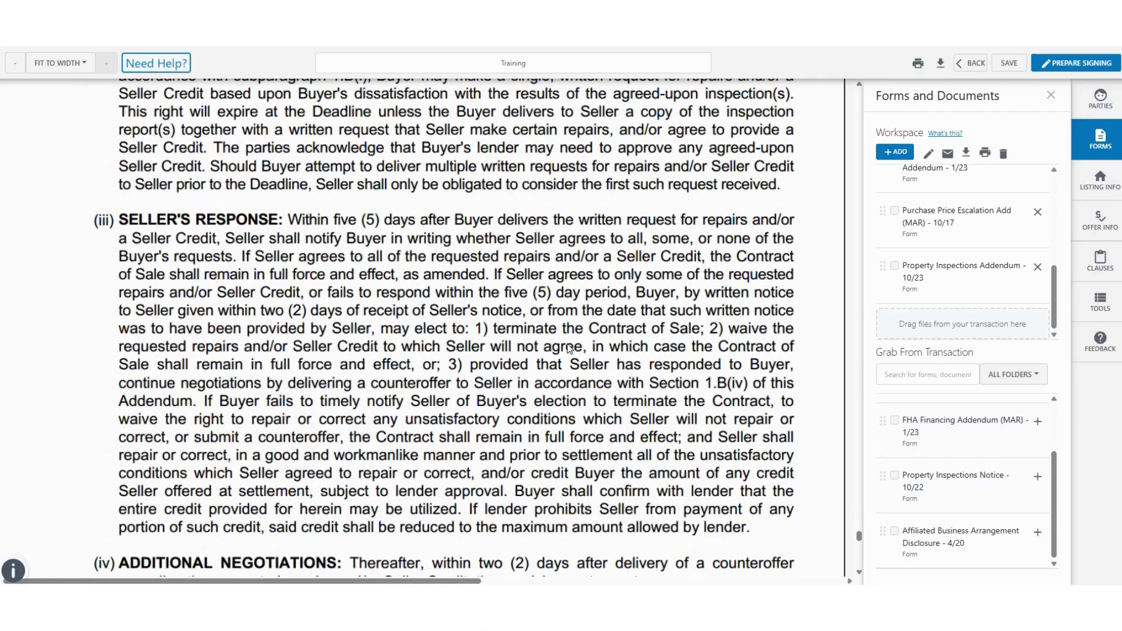
scroll(569, 349, "down", 5)
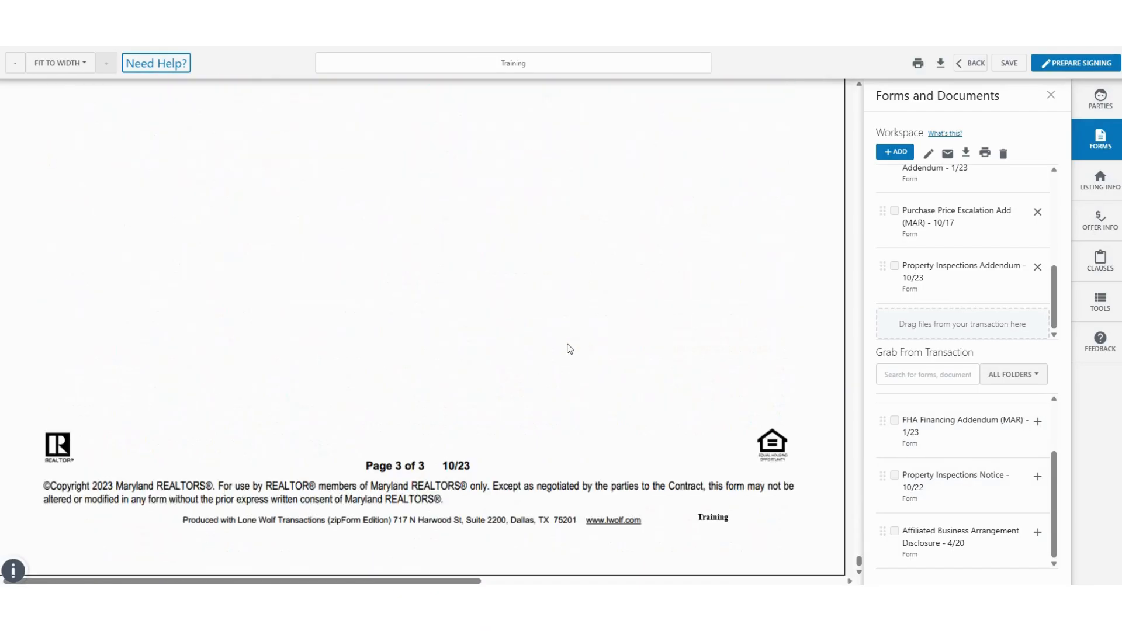
scroll(643, 328, "up", 5)
scroll(993, 281, "up", 3)
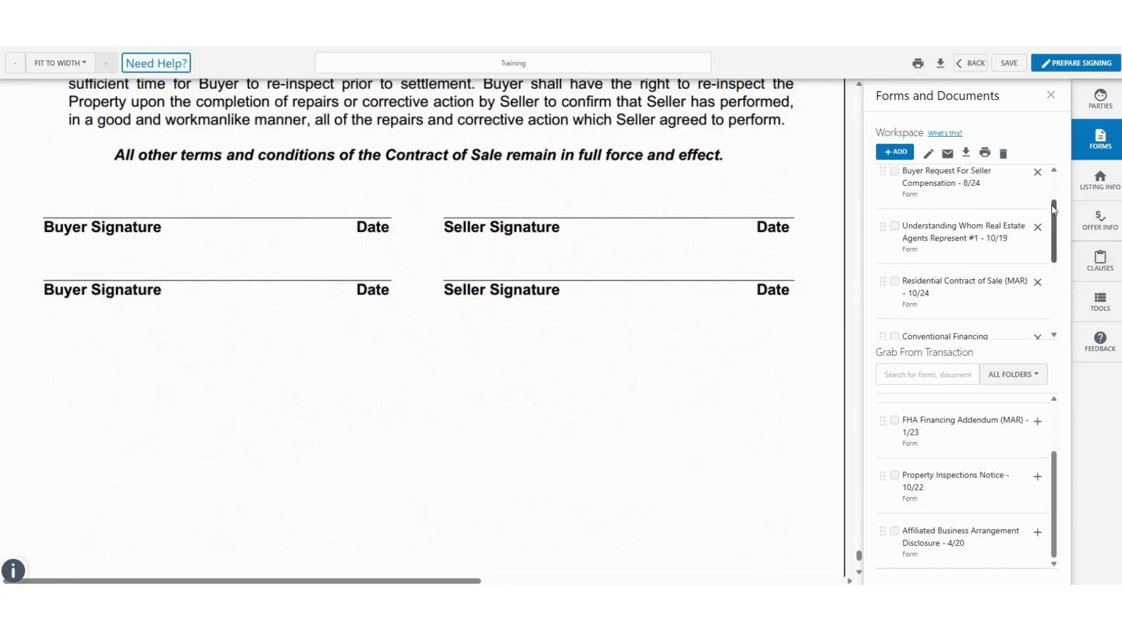
scroll(993, 234, "up", 1)
Step: Return to the Exclusive Buyer/Tenant Representation Agreement at the top of page 1
left_click(955, 196)
scroll(555, 354, "down", 3)
scroll(555, 354, "down", 15)
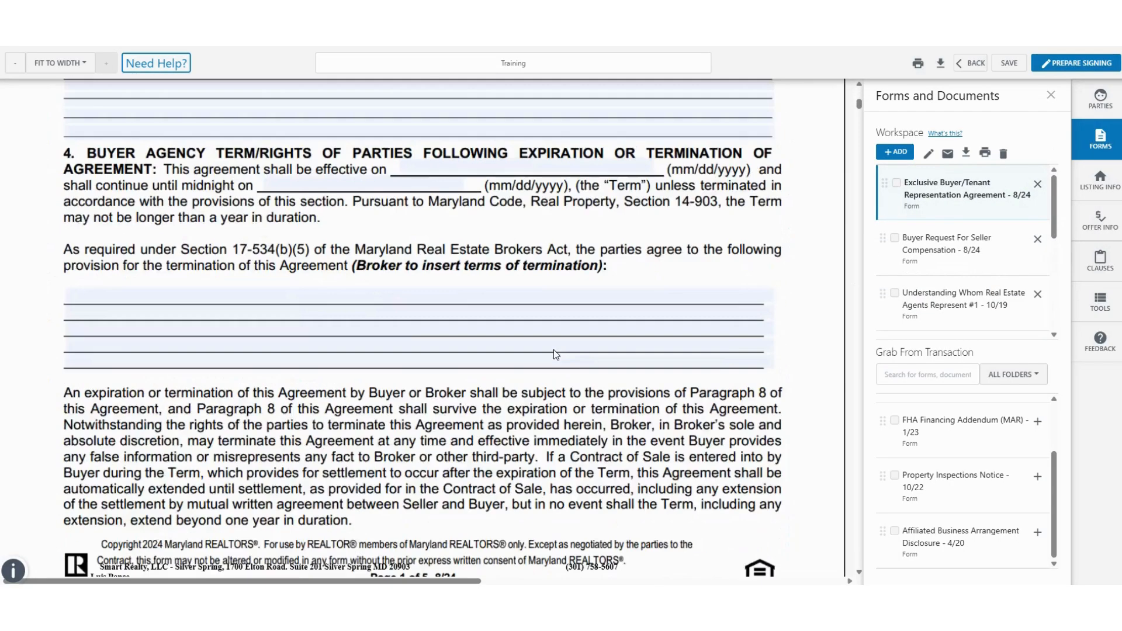
scroll(476, 363, "up", 10)
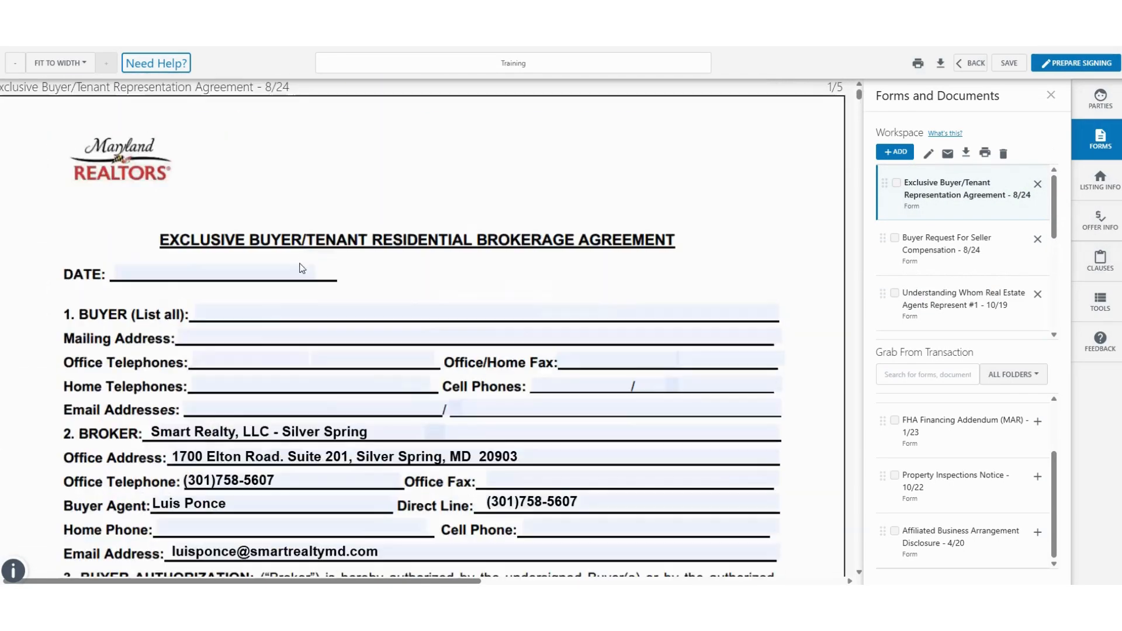
Step: Fill the agreement's BUYER line with the buyer's first and last name
left_click(251, 314)
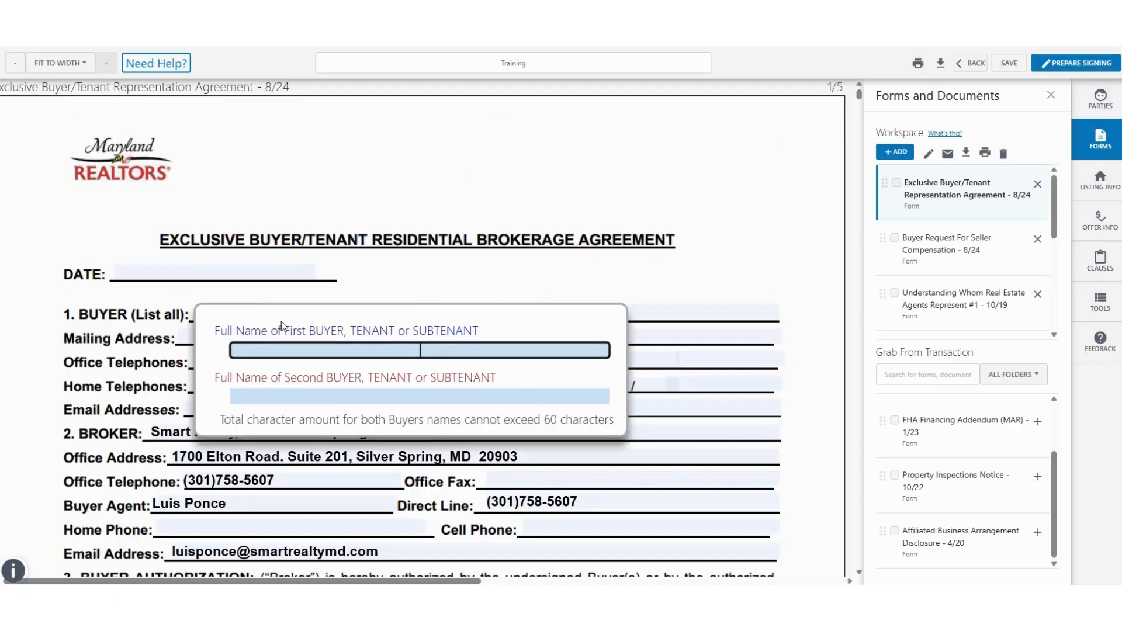
type("John")
key("Tab")
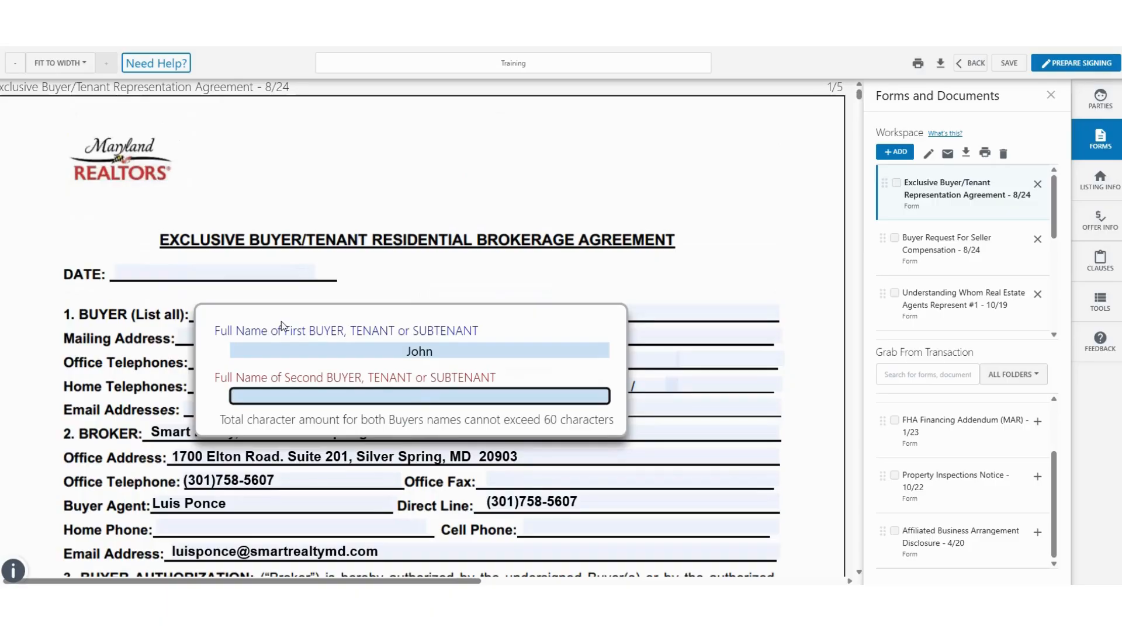
type("Smith")
left_click(289, 216)
scroll(314, 209, "down", 3)
scroll(314, 209, "down", 5)
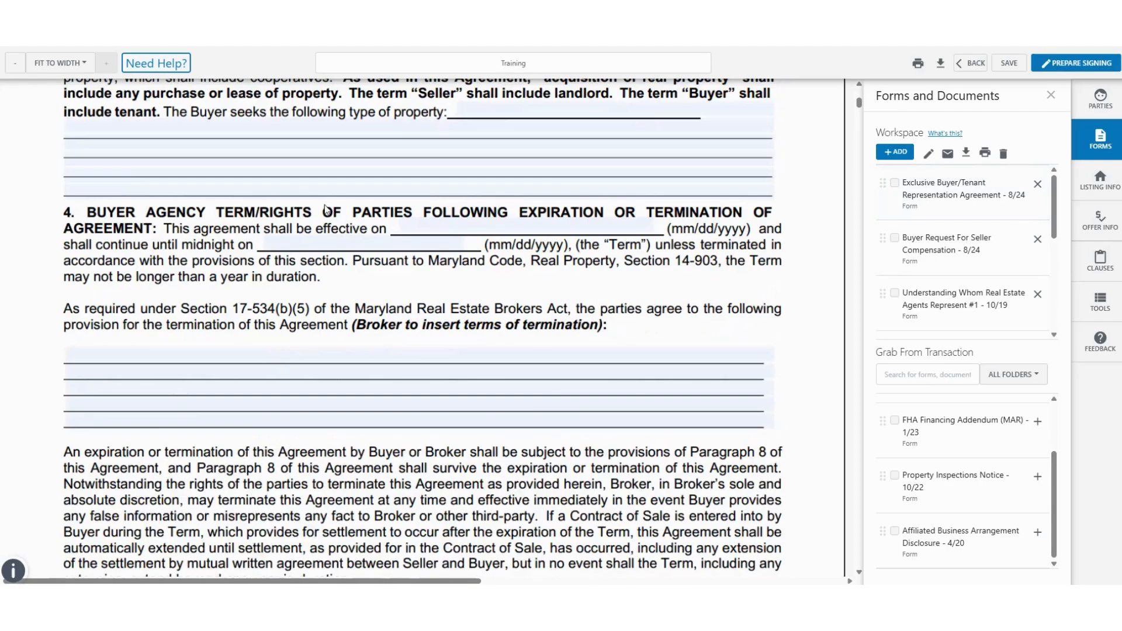
Step: Date the Buyer Request For Seller Compensation 08/19/2025 and check its property address
left_click(961, 242)
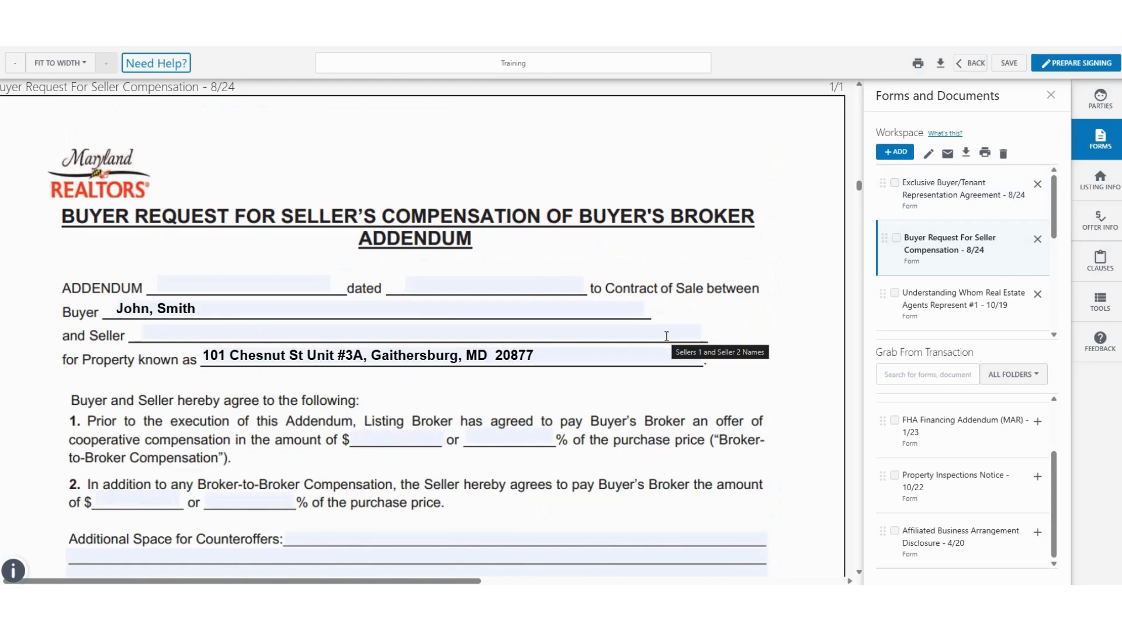
left_click(496, 284)
left_click(335, 249)
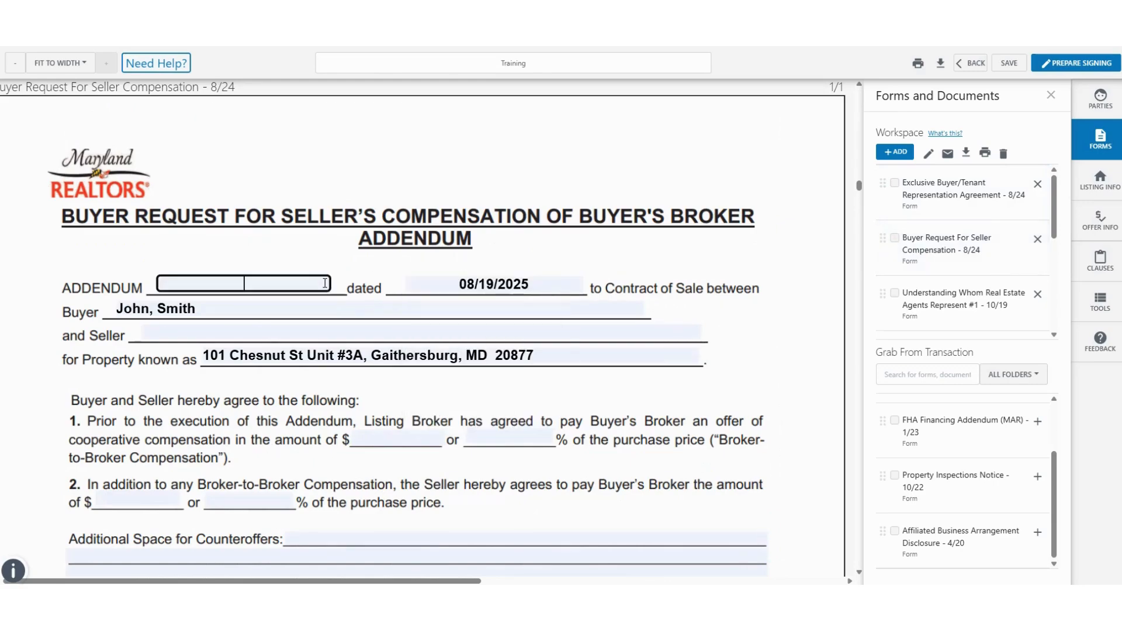
scroll(333, 255, "down", 2)
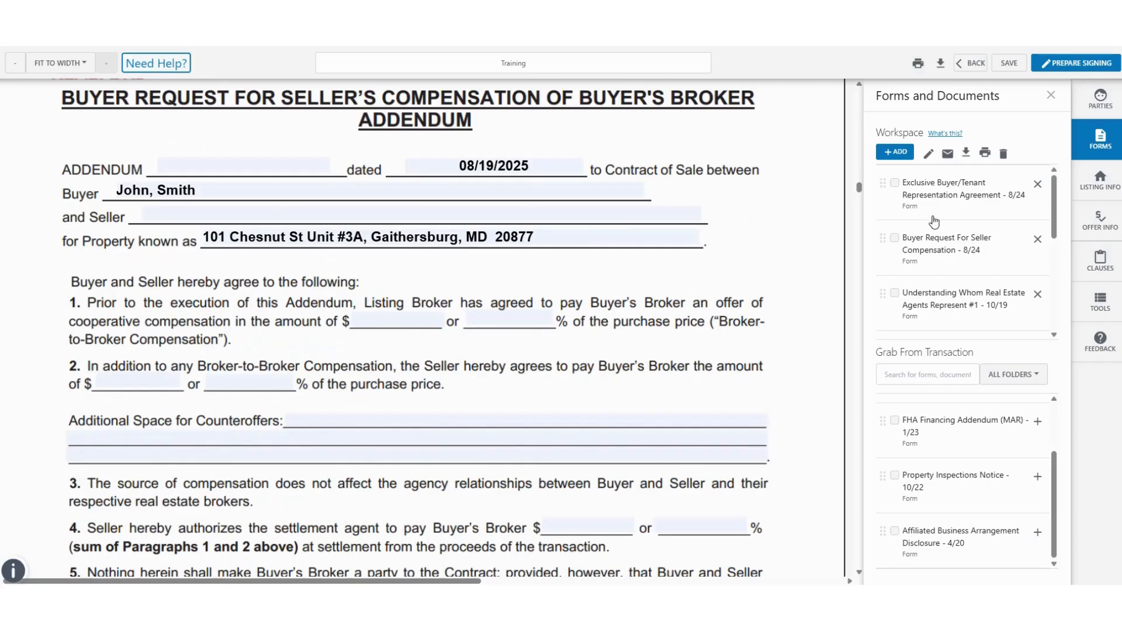
left_click(275, 235)
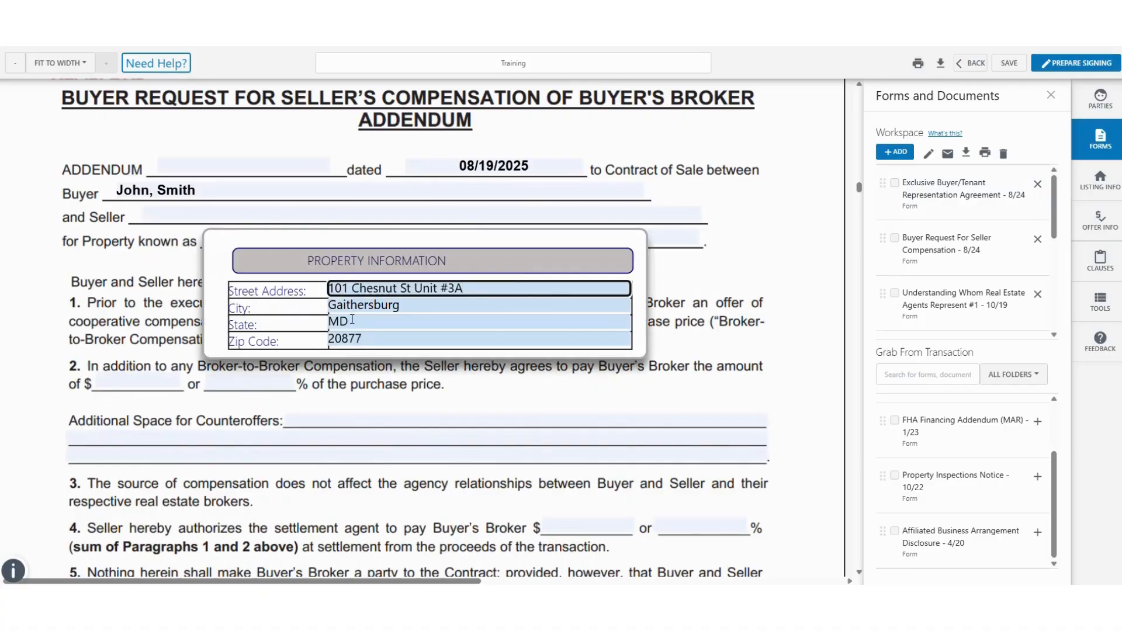
left_click(146, 248)
scroll(374, 367, "up", 20)
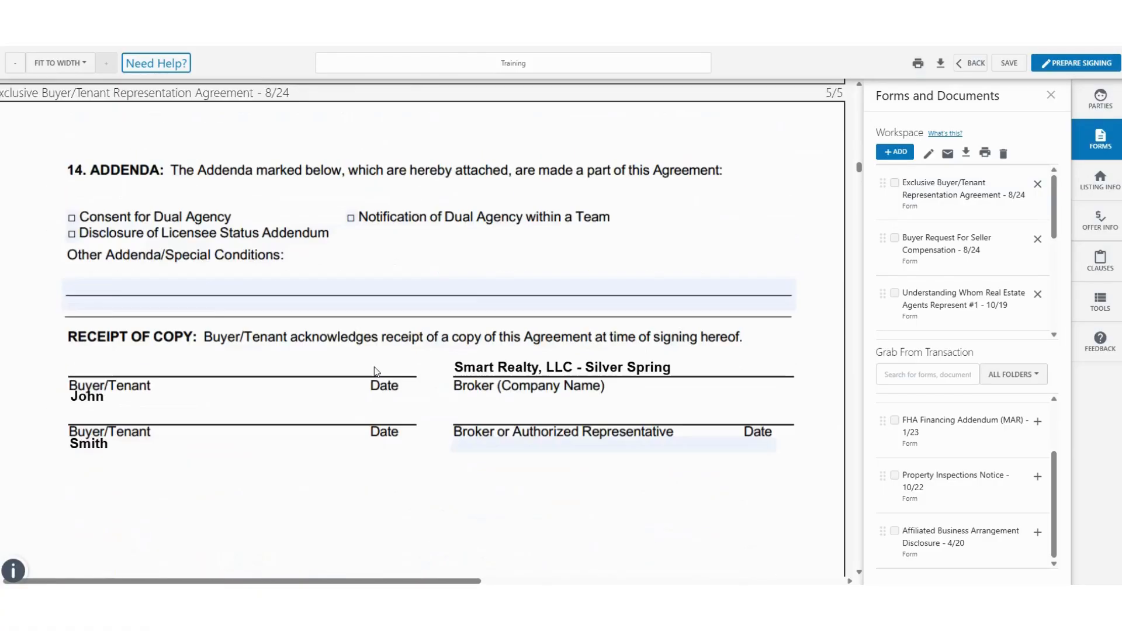
scroll(374, 366, "down", 5)
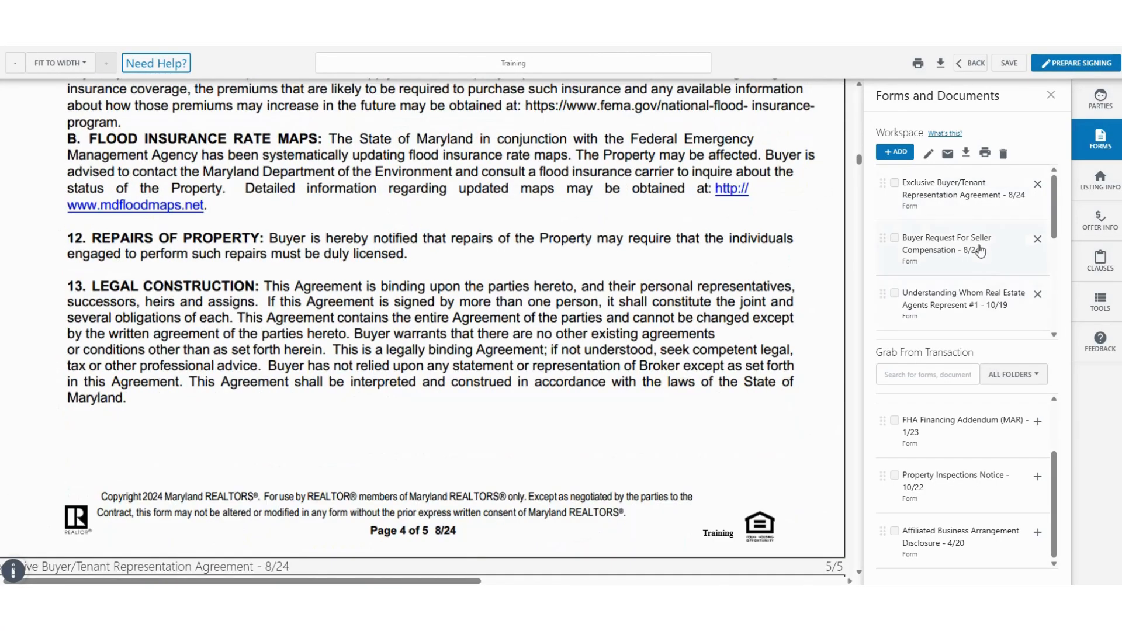
scroll(980, 275, "down", 3)
Step: Clear the 06/29/2021 Date of Contract Acceptance in the Residential Contract of Sale
left_click(948, 179)
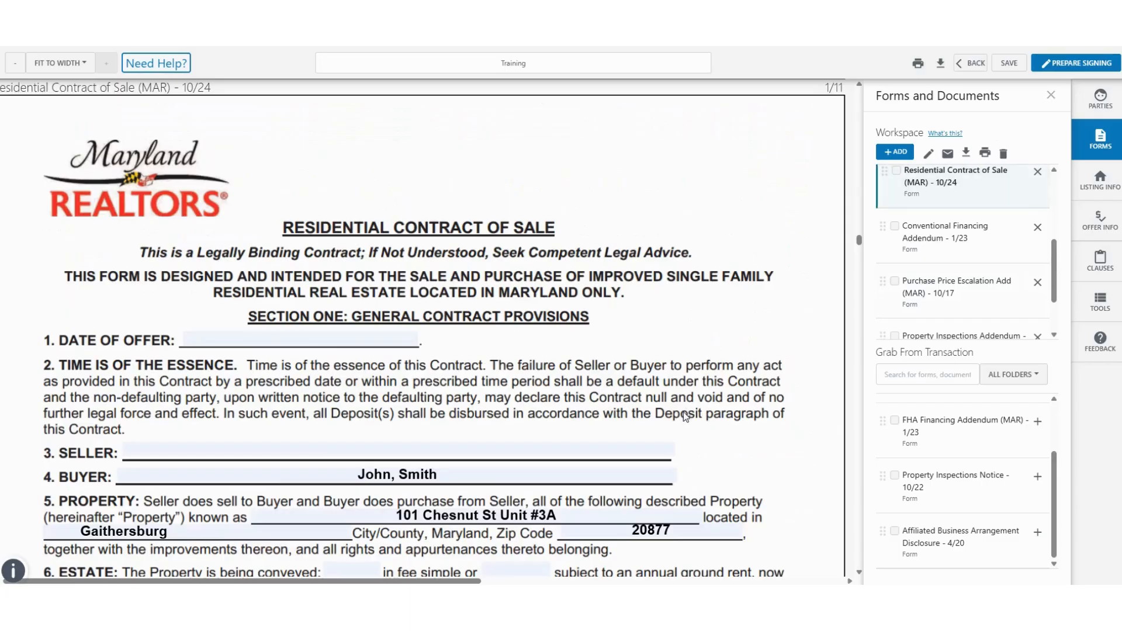
scroll(683, 422, "down", 6)
left_click_drag(861, 247, 871, 427)
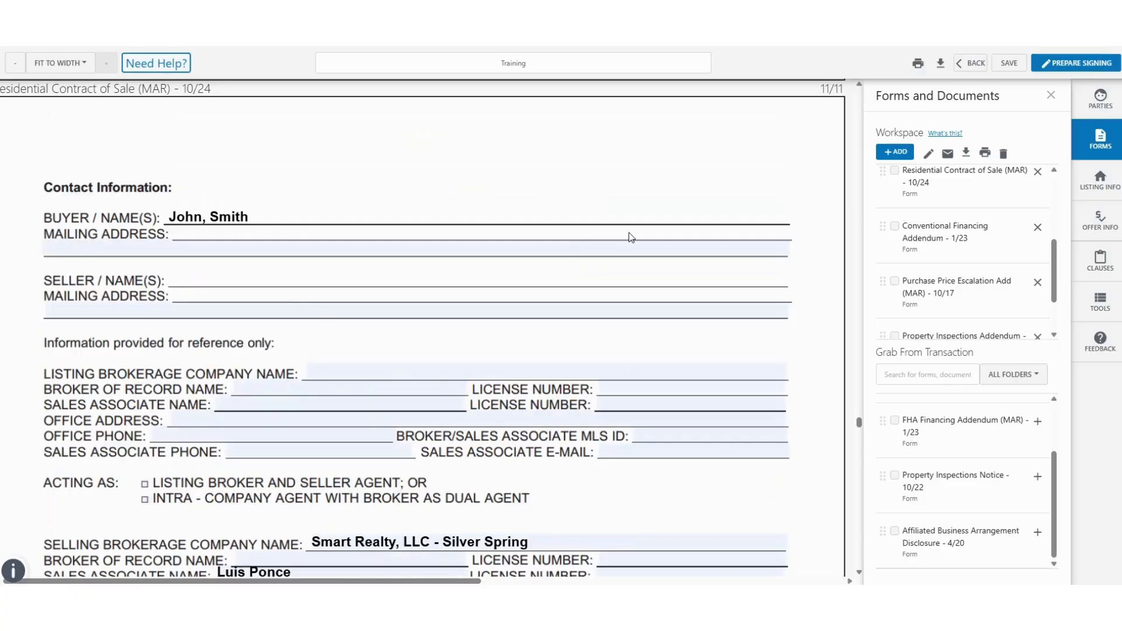
scroll(433, 377, "down", 3)
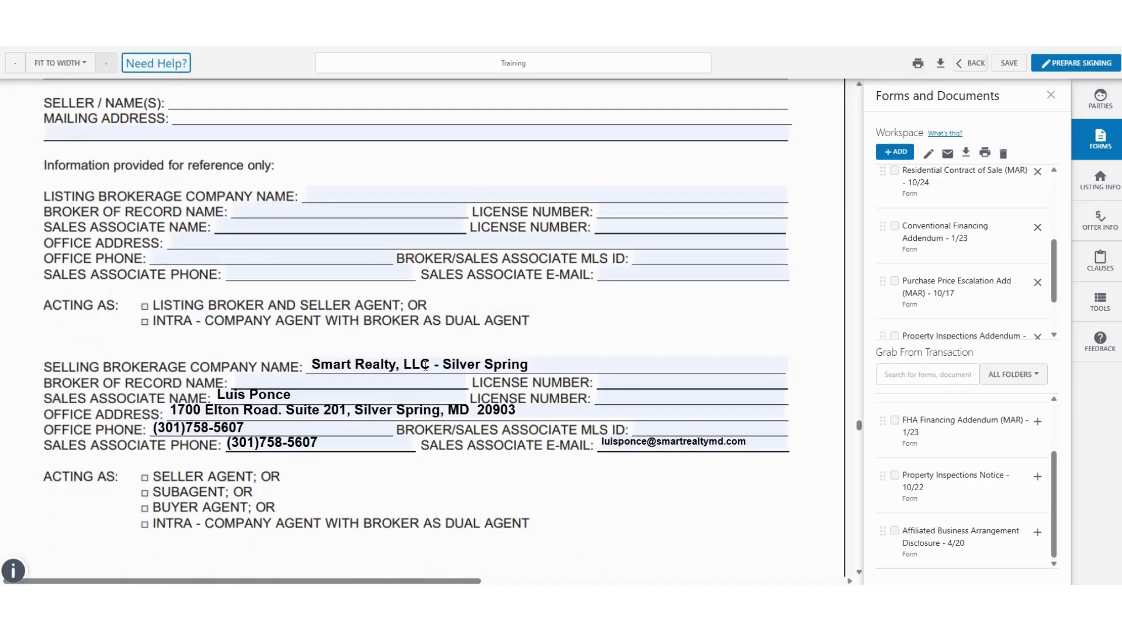
scroll(423, 364, "up", 5)
scroll(423, 363, "up", 5)
left_click(406, 378)
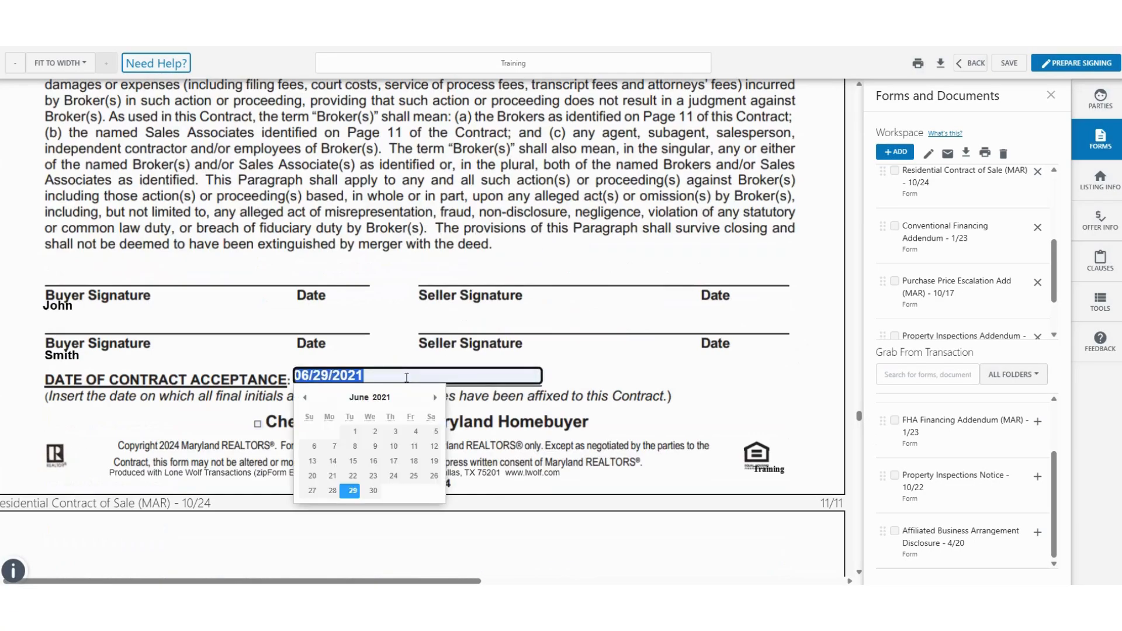
key("BackSpace")
Step: Scroll back to the top of the contract and leave the form editor
scroll(352, 381, "up", 6)
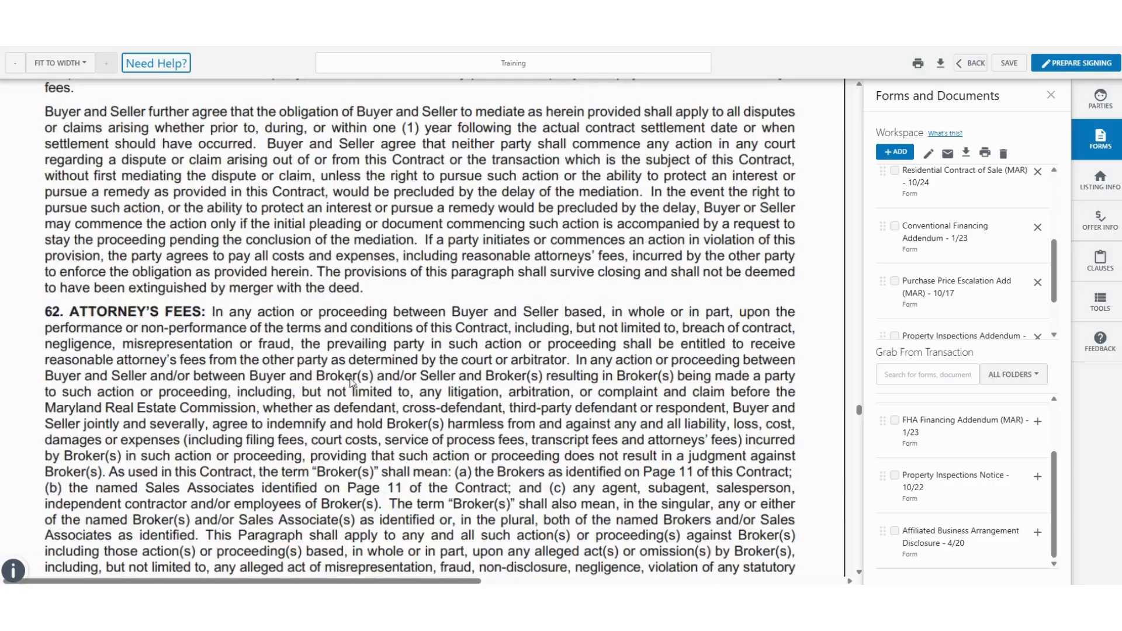
scroll(351, 381, "up", 20)
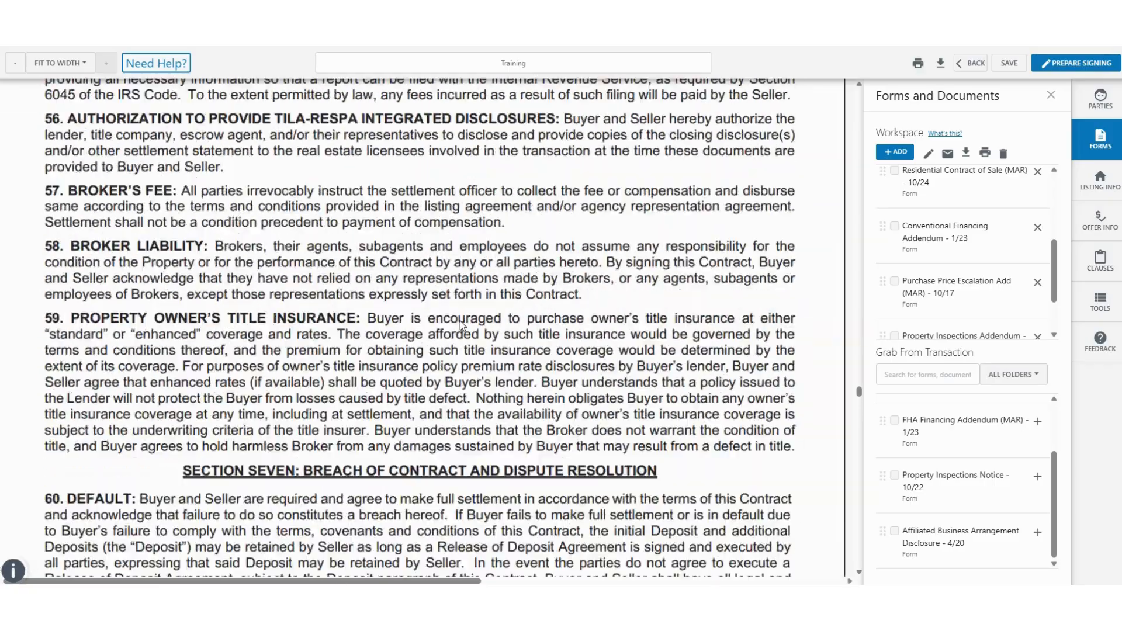
scroll(460, 323, "up", 20)
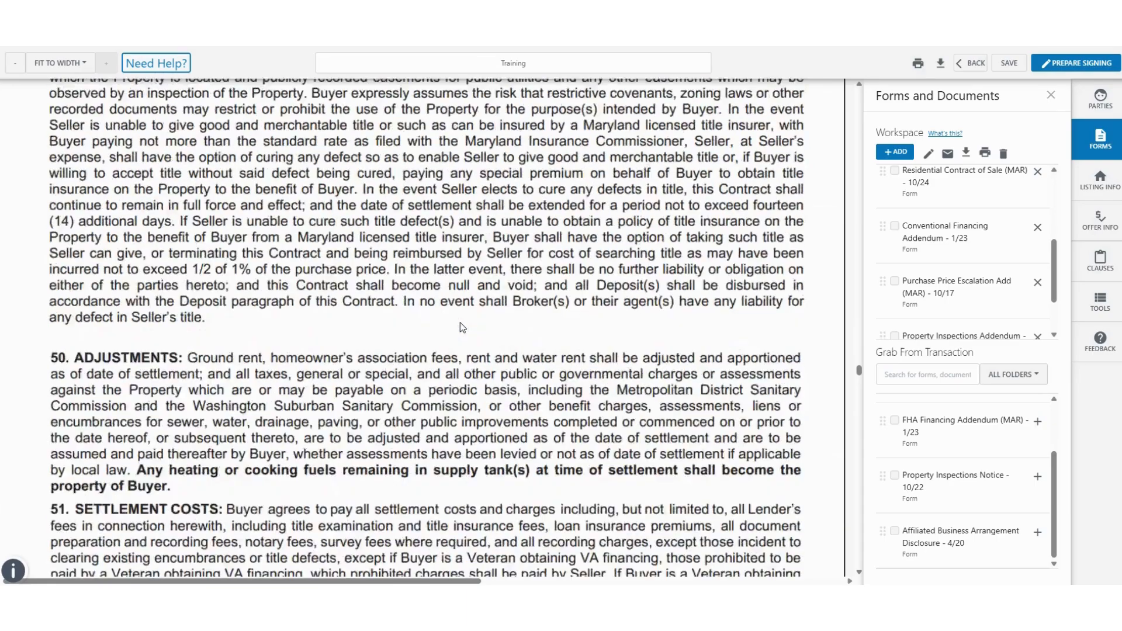
scroll(462, 326, "up", 4)
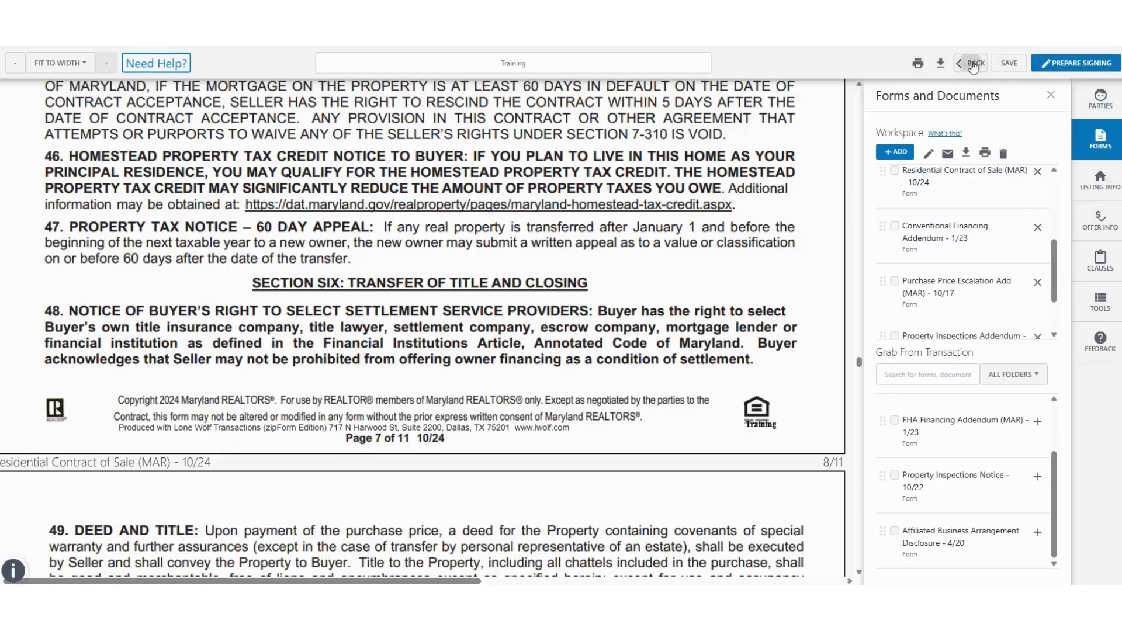
left_click(972, 66)
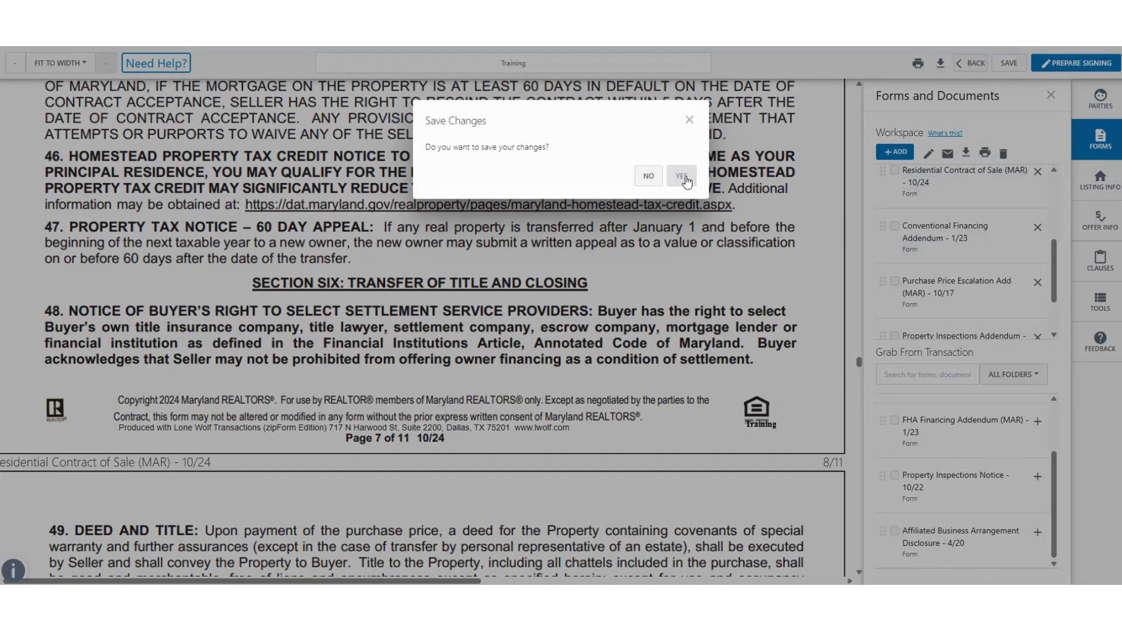
Step: Save the form changes, exit the editor, and open the Maryland ALL FORMS library
left_click(684, 182)
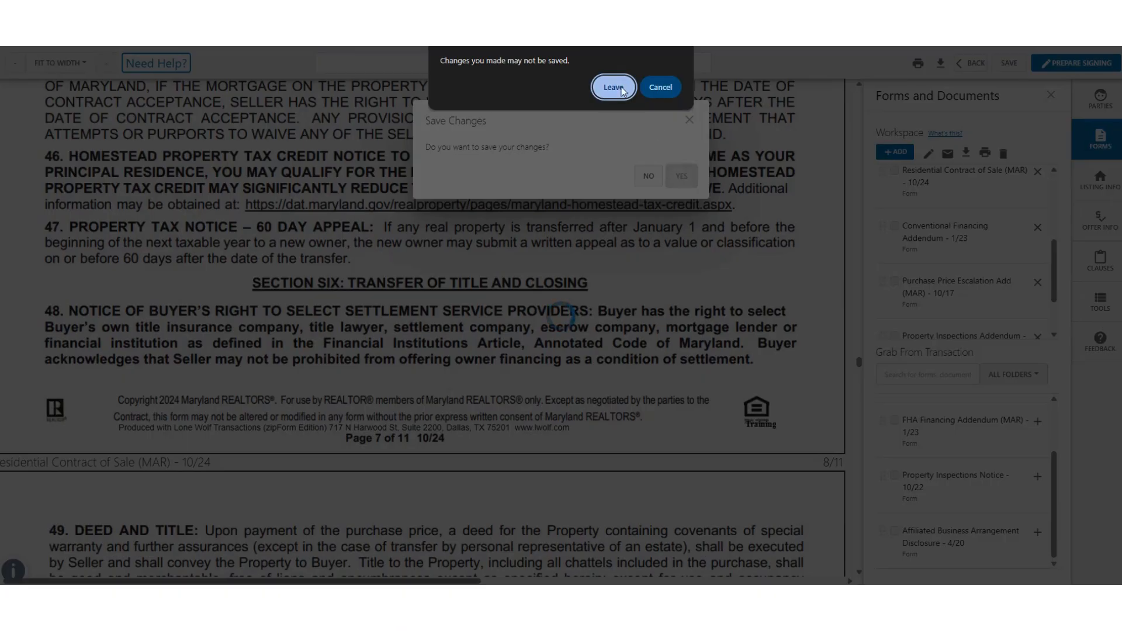
left_click(623, 90)
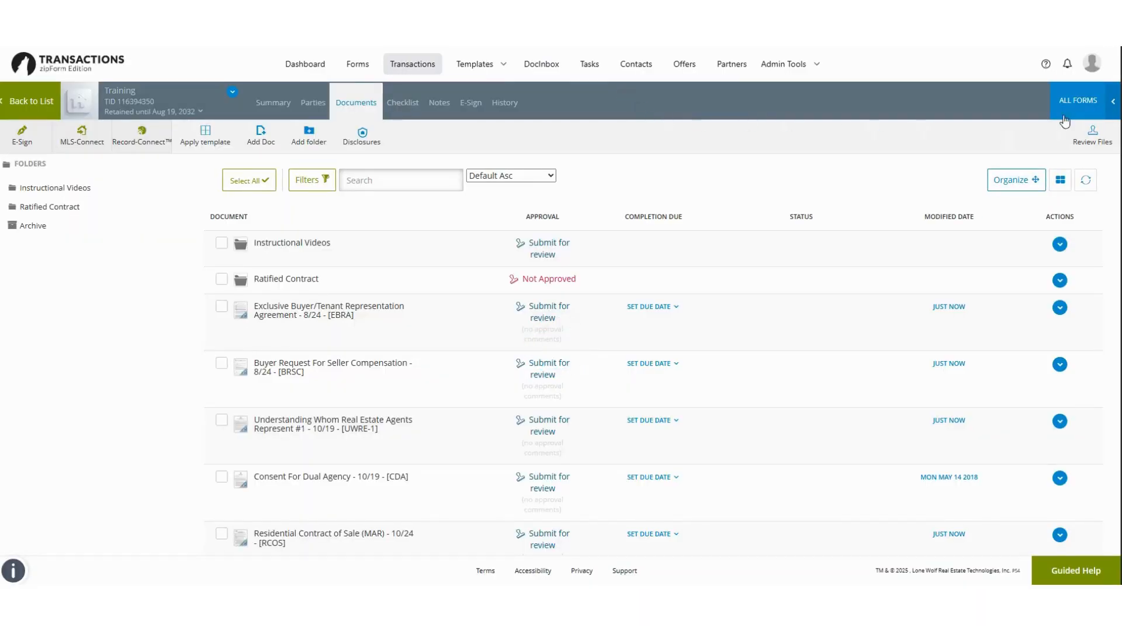
left_click(1071, 104)
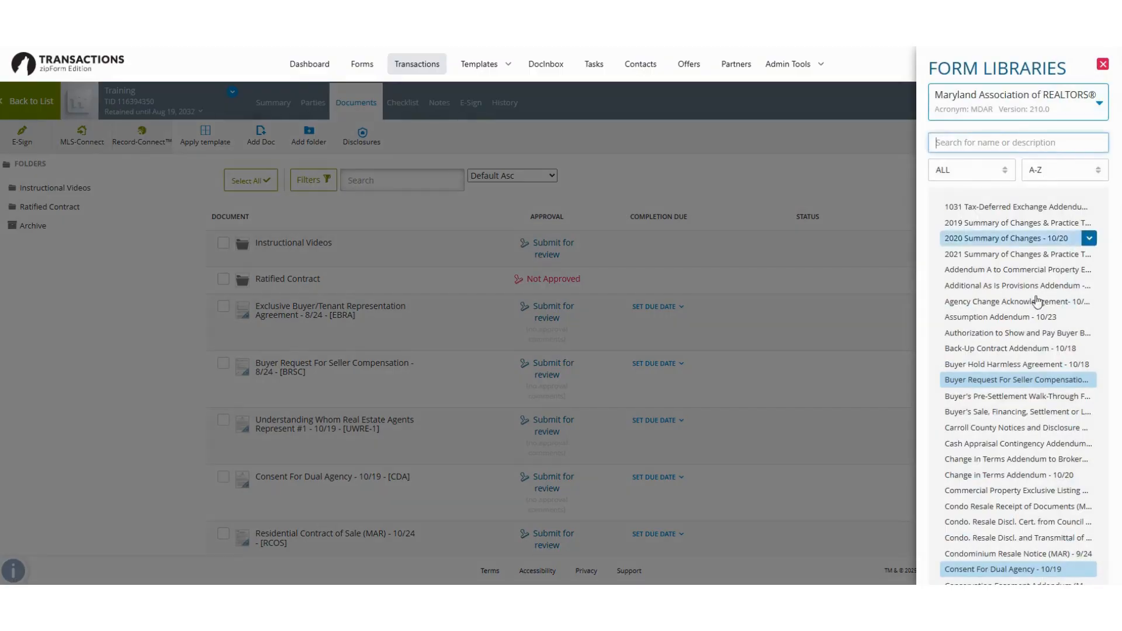
Step: Add the FIRPTA Addendum - 10/23 from the form libraries to Training and open it
scroll(1037, 301, "down", 9)
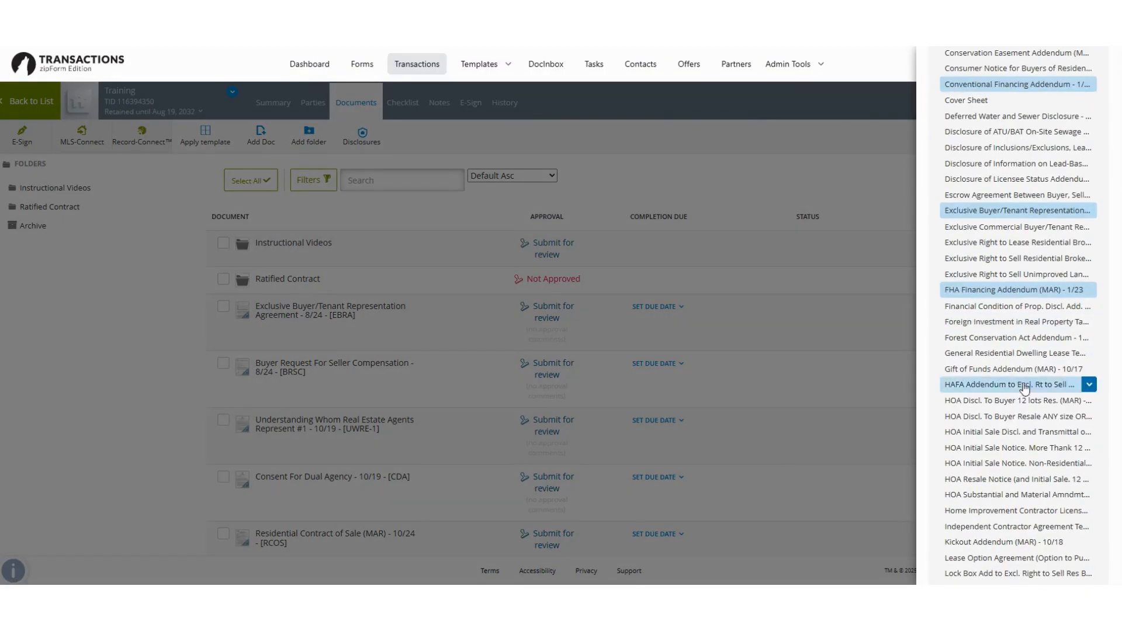
left_click(1003, 323)
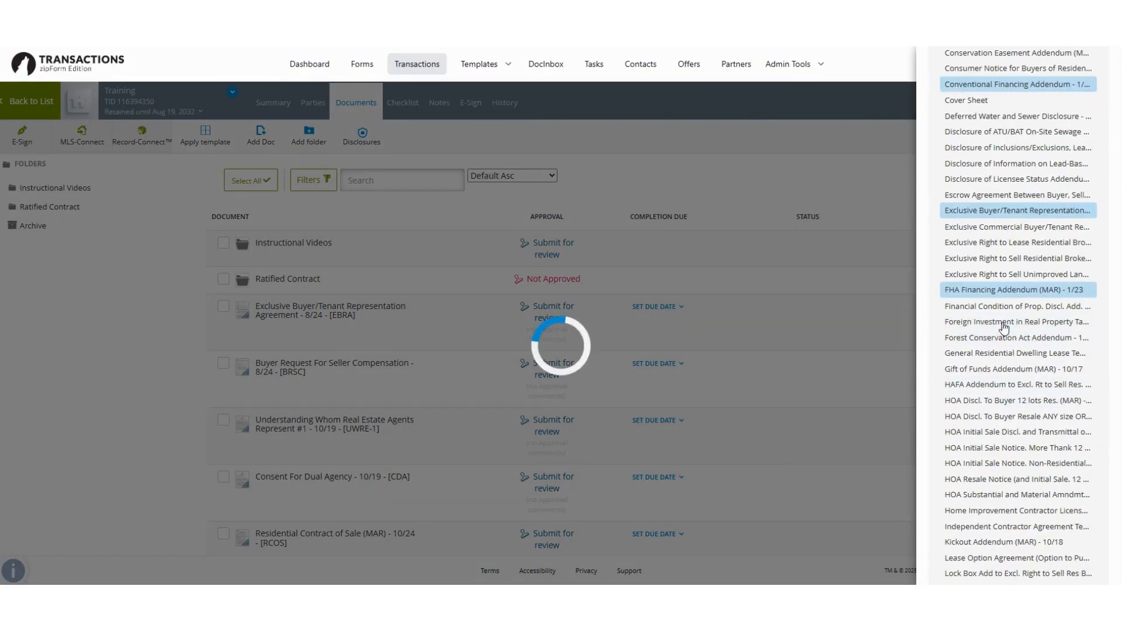
left_click(785, 120)
scroll(590, 409, "down", 8)
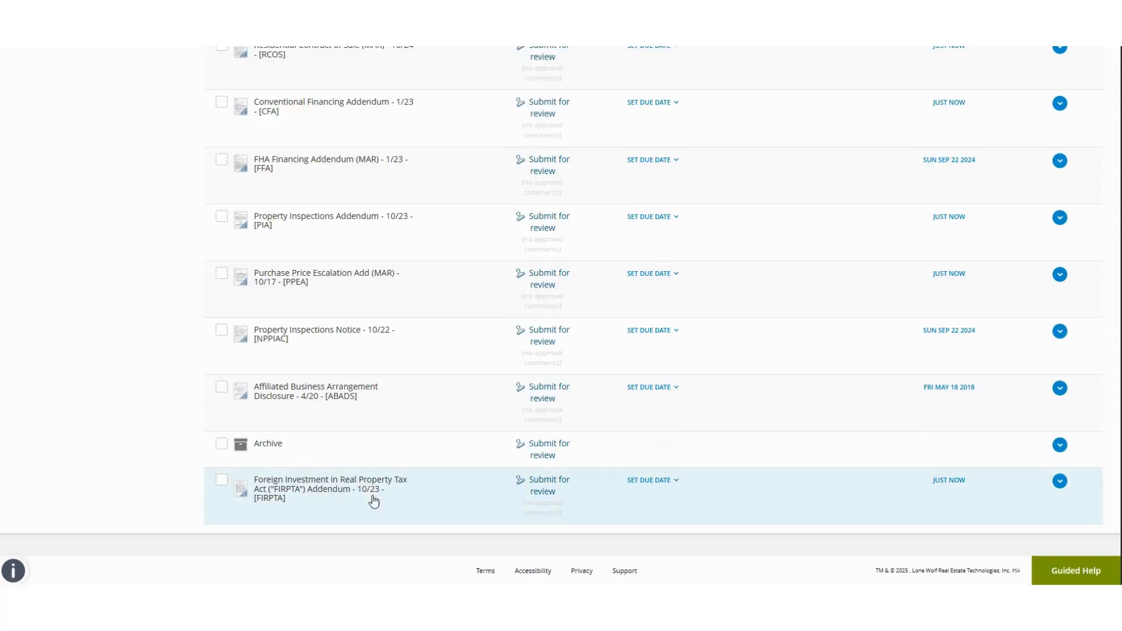
left_click(362, 486)
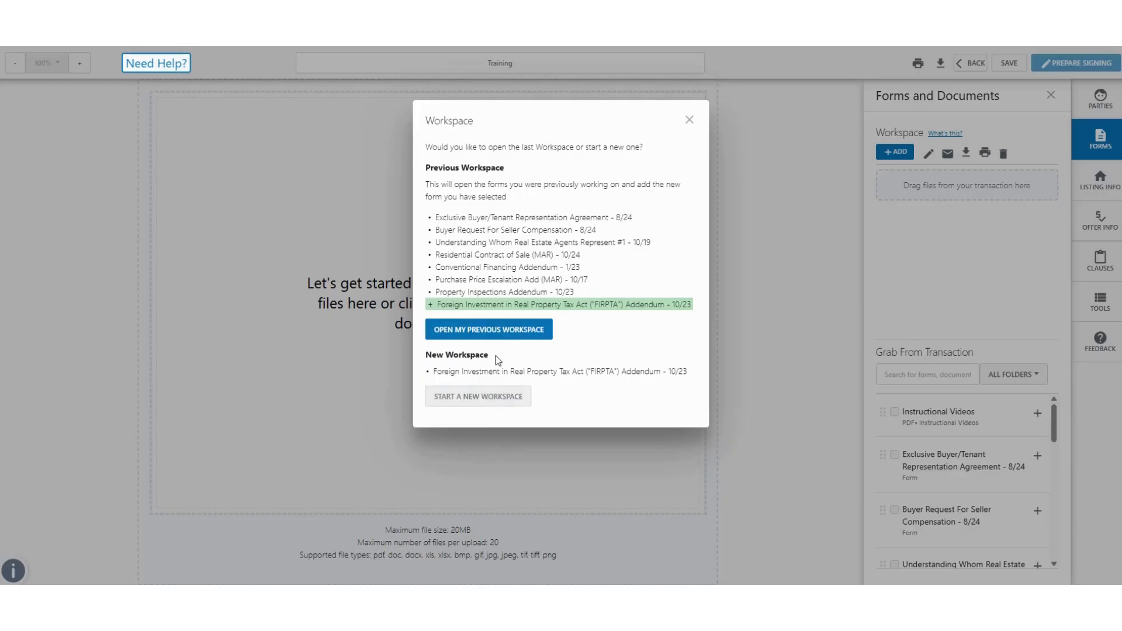
Step: Reopen the previous workspace and view the FIRPTA Addendum from its header with buyer and address
left_click(505, 330)
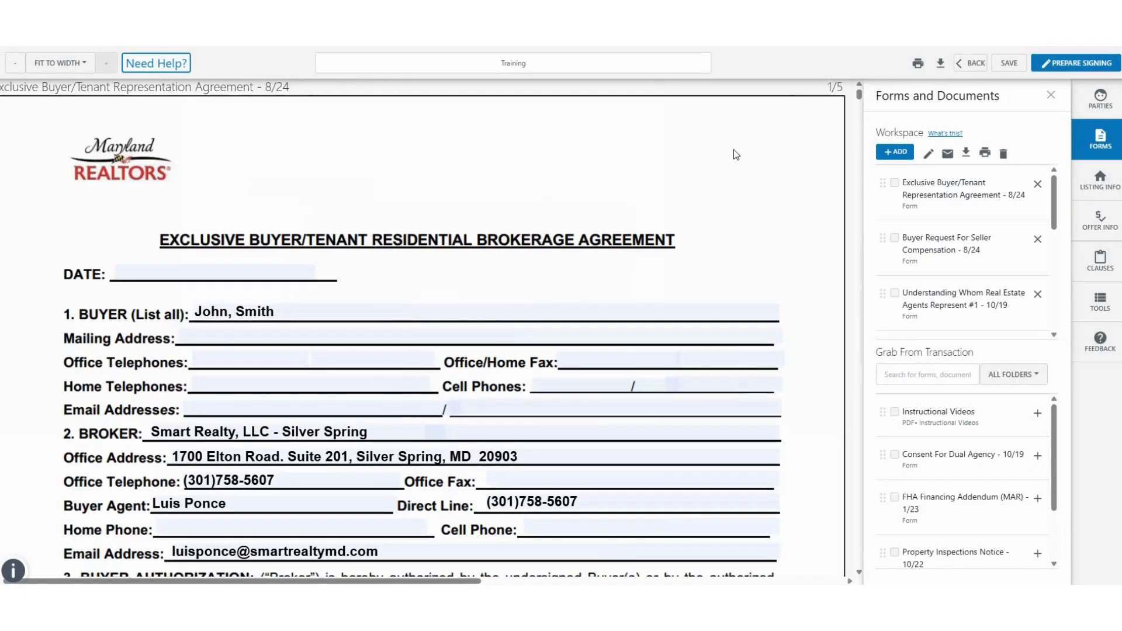
scroll(687, 410, "down", 5)
left_click_drag(1069, 197, 1068, 320)
left_click(986, 260)
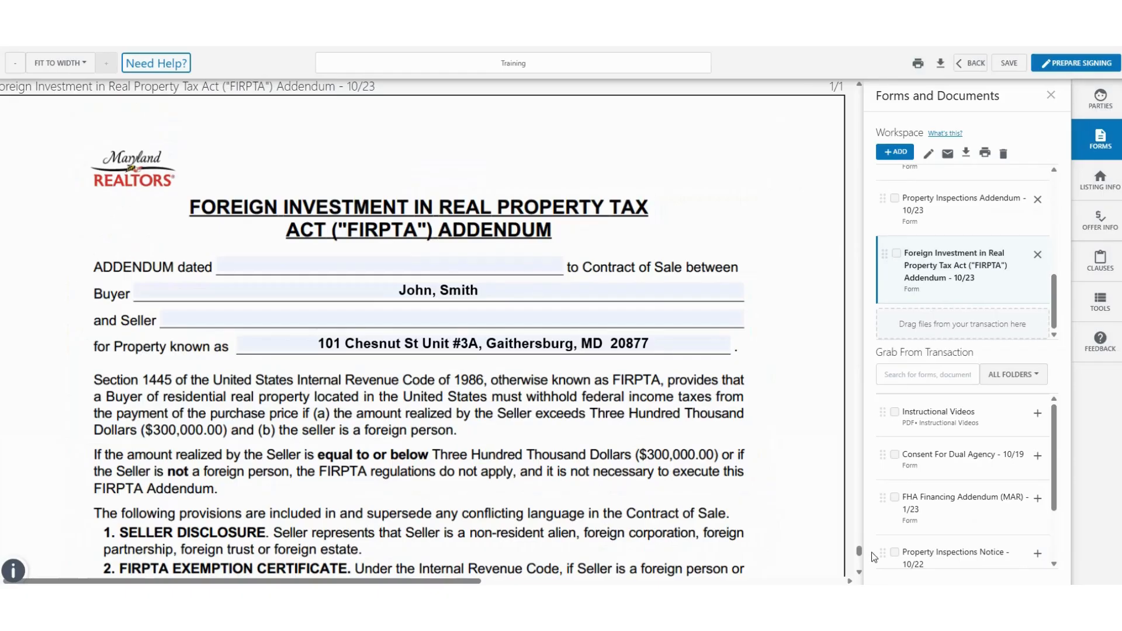
left_click_drag(858, 551, 886, 553)
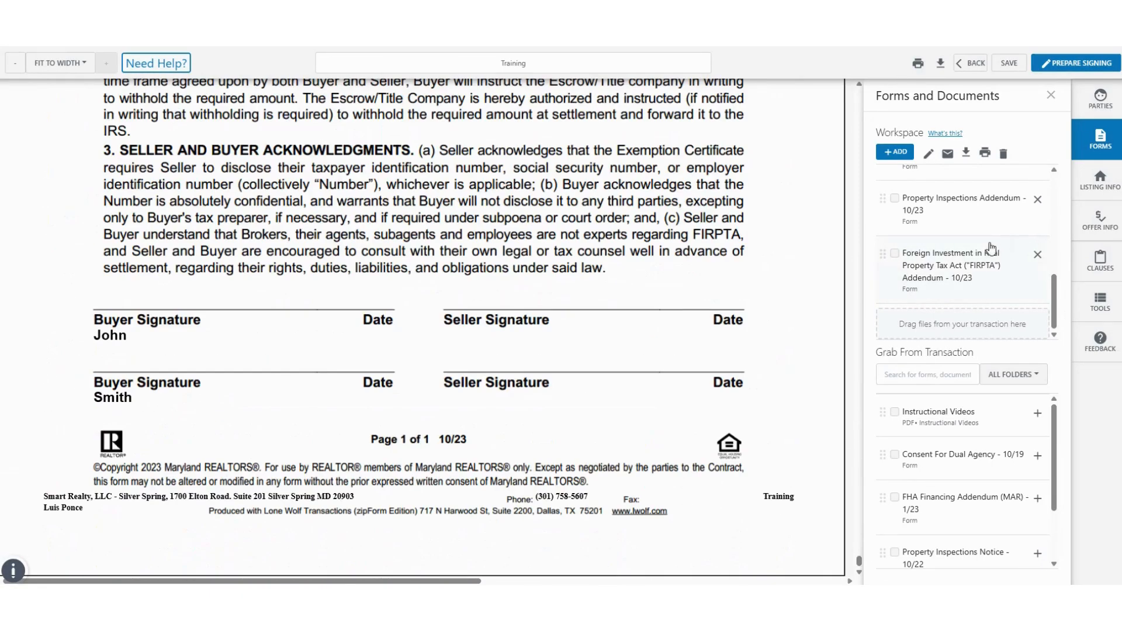
scroll(634, 306, "up", 3)
scroll(633, 306, "up", 5)
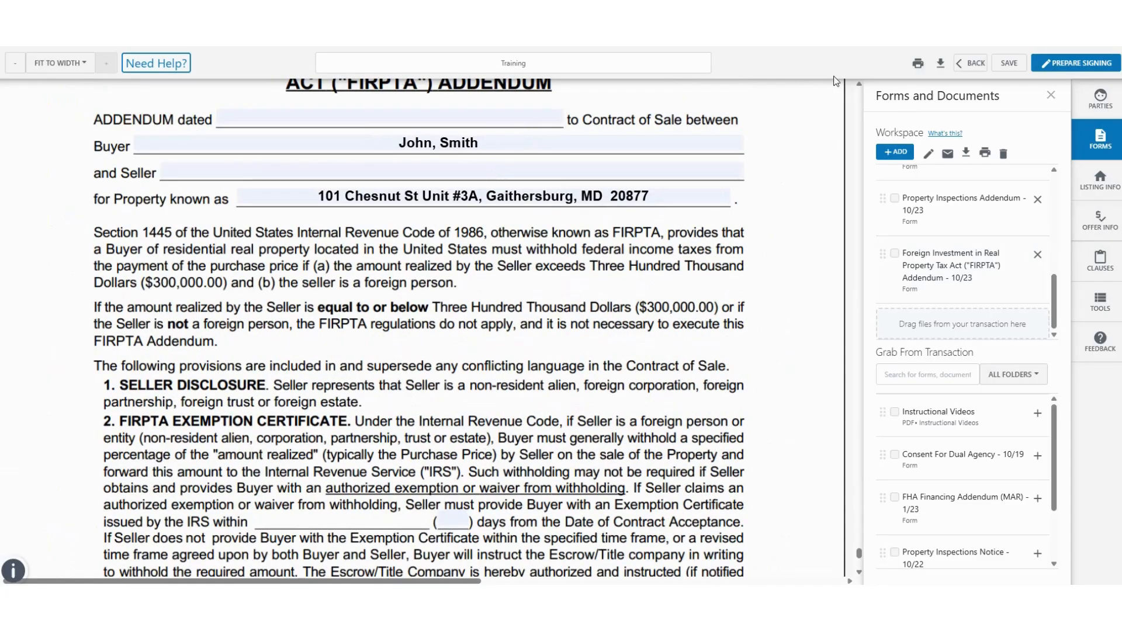
left_click(1063, 64)
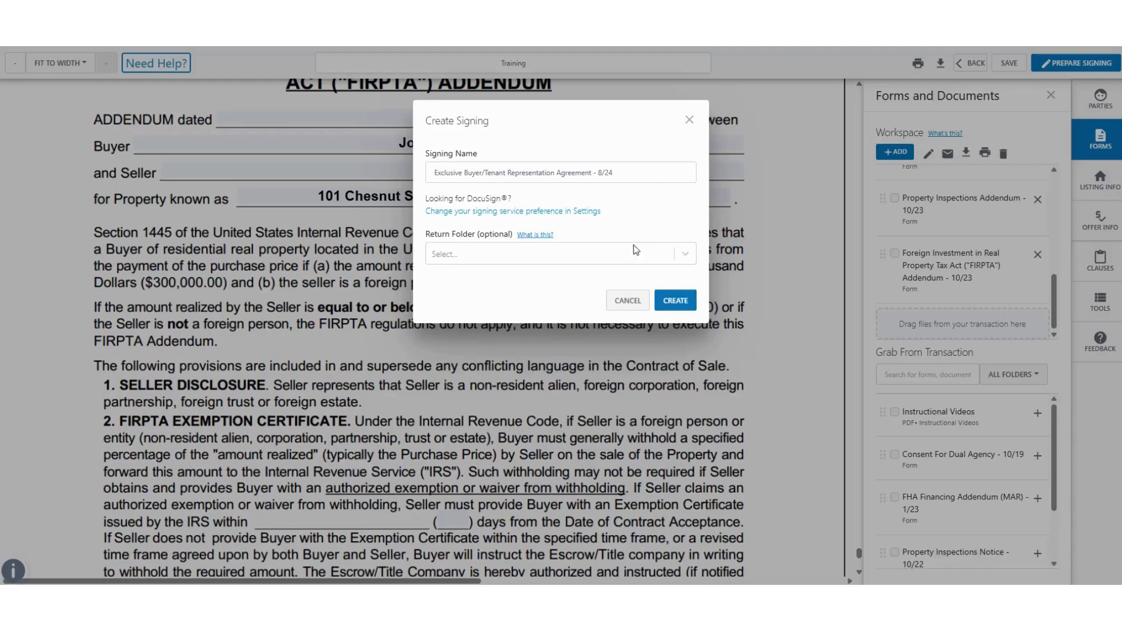
Step: Create the signing with the suggested name 'Exclusive Buyer/Tenant Representation Agreement - 8/24'
left_click(683, 302)
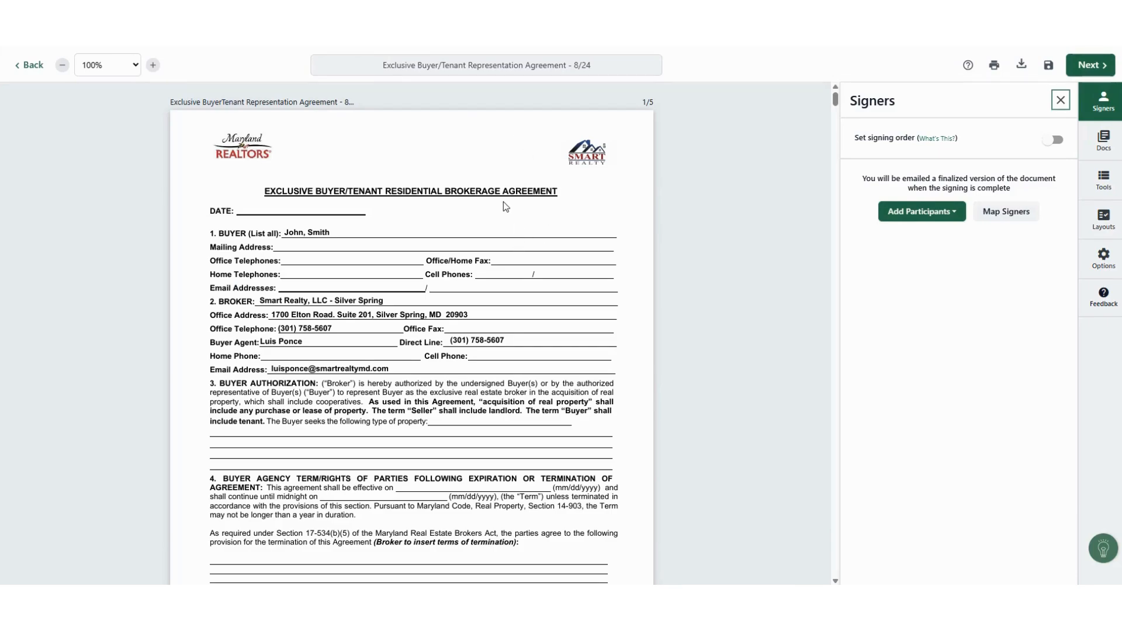
Step: Show the signing's Tools and Docs lists, then open Add a Document or Form
scroll(522, 287, "down", 3)
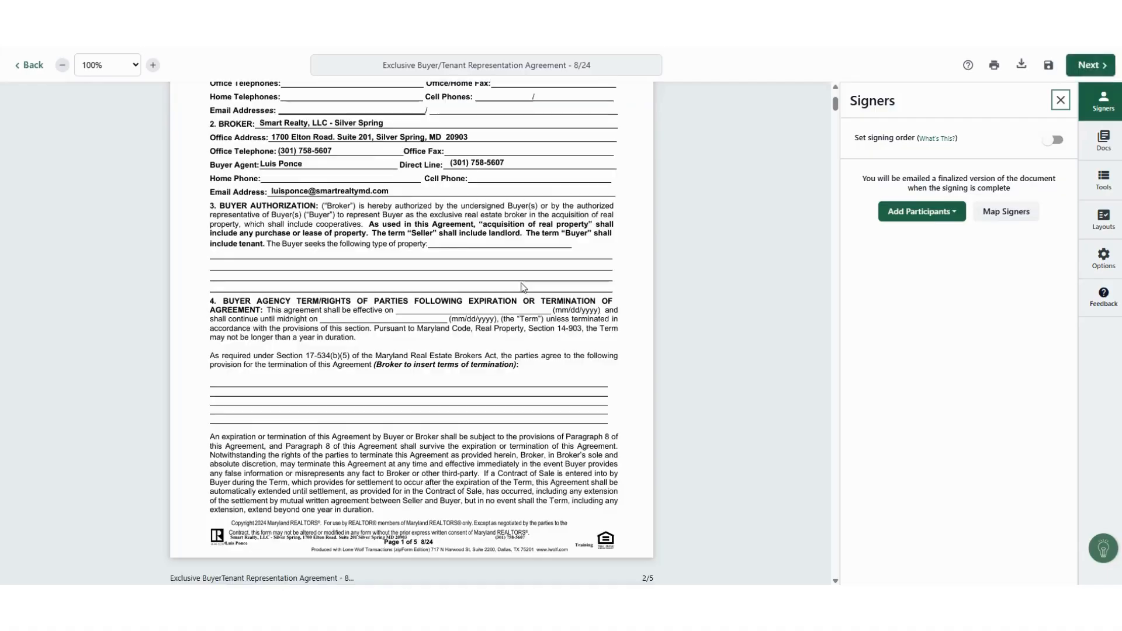
scroll(409, 298, "up", 3)
left_click(322, 305)
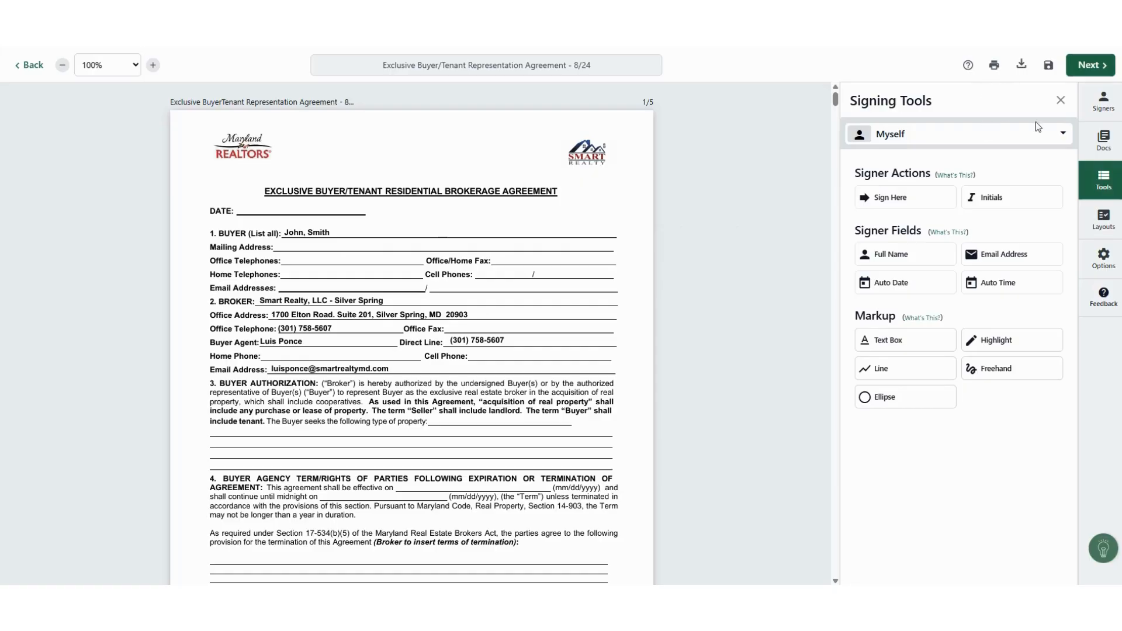
left_click(1102, 145)
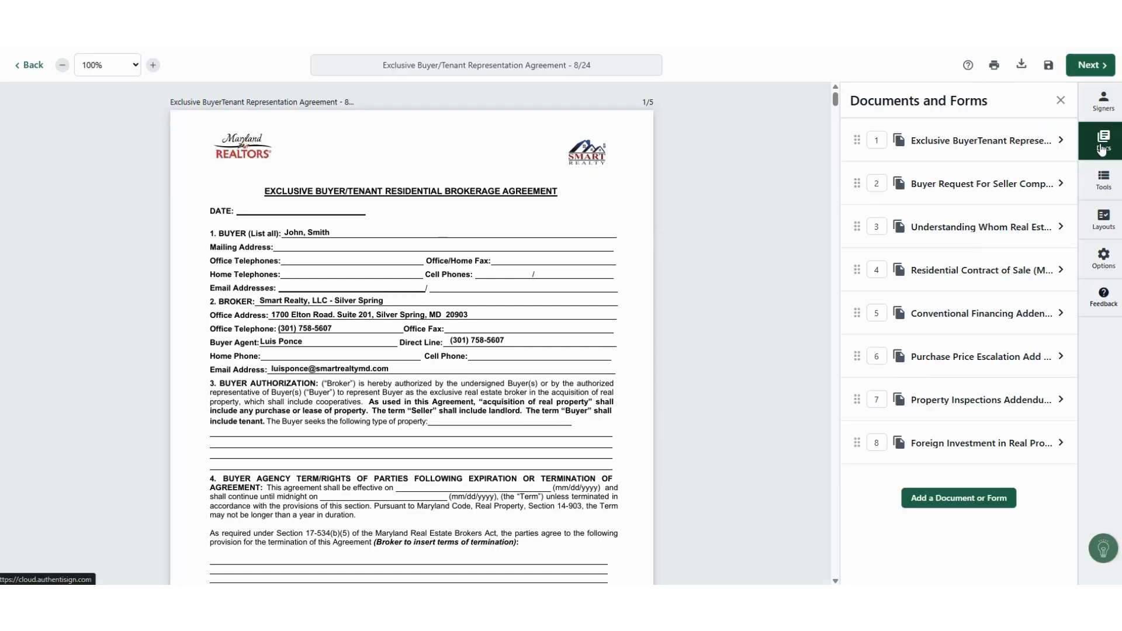
left_click(976, 500)
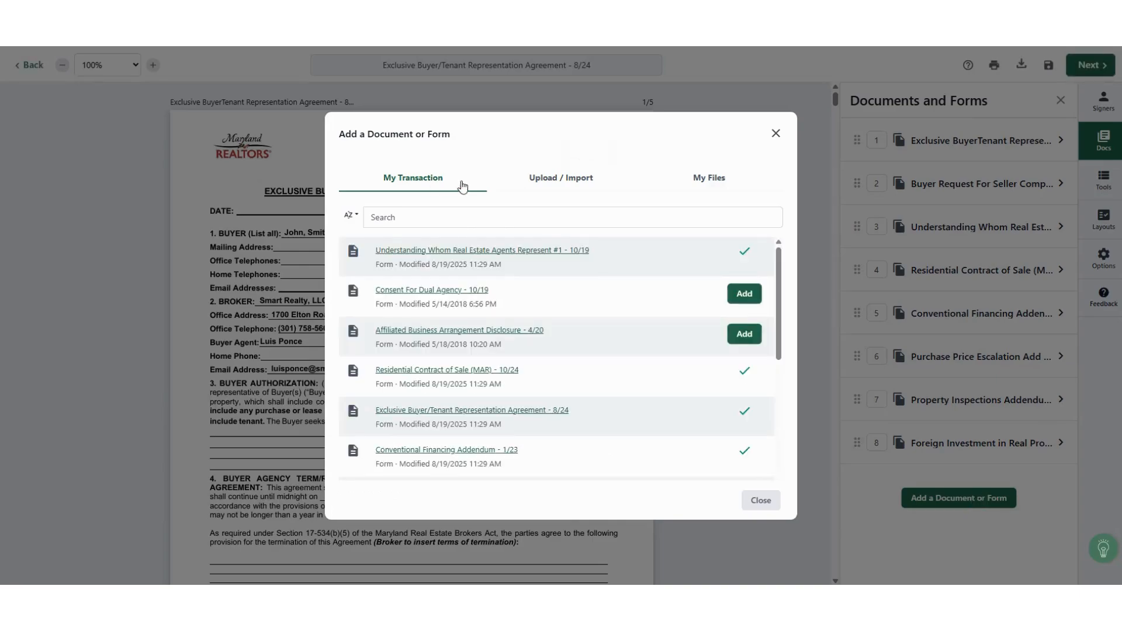
Step: Try an Upload / Import, cancel the file choice, and close the add-document window without uploading
left_click(557, 185)
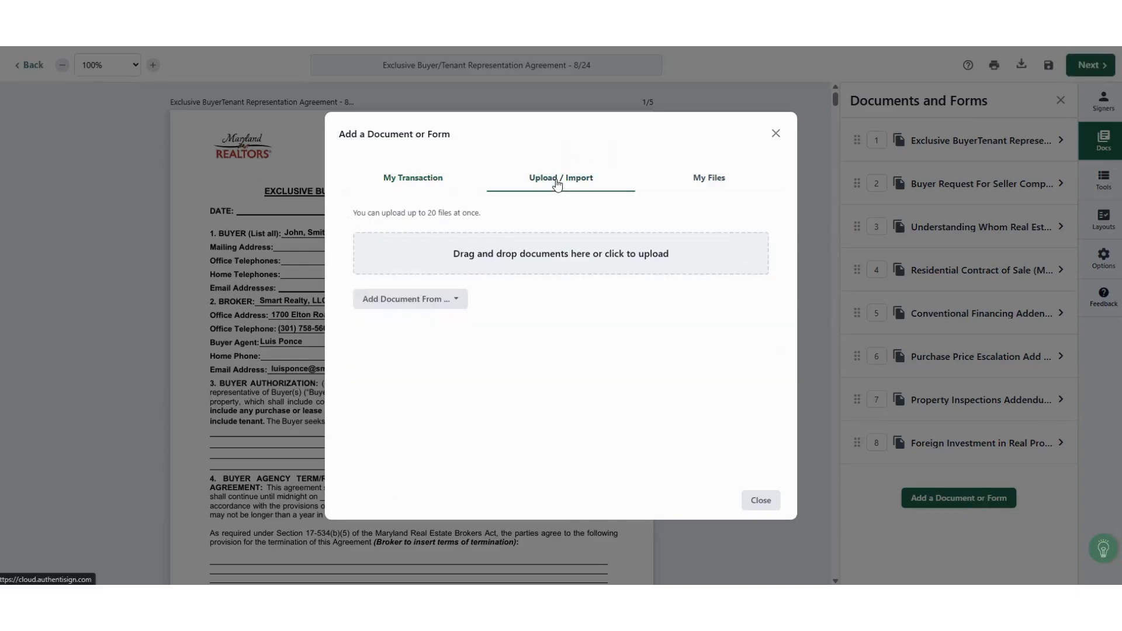
left_click(508, 262)
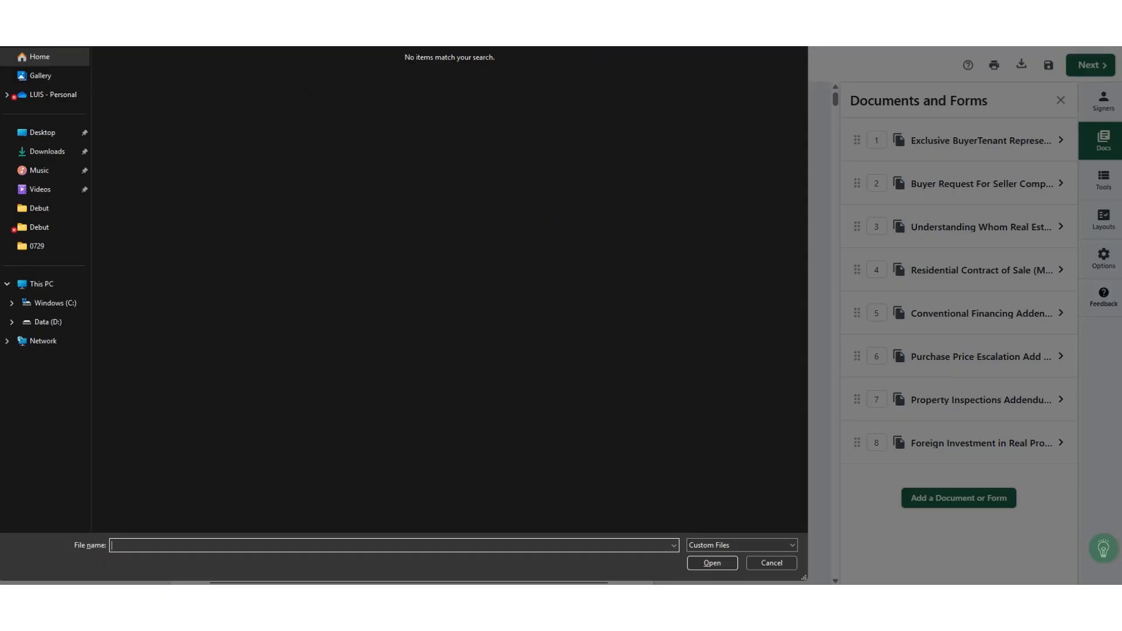
key("Escape")
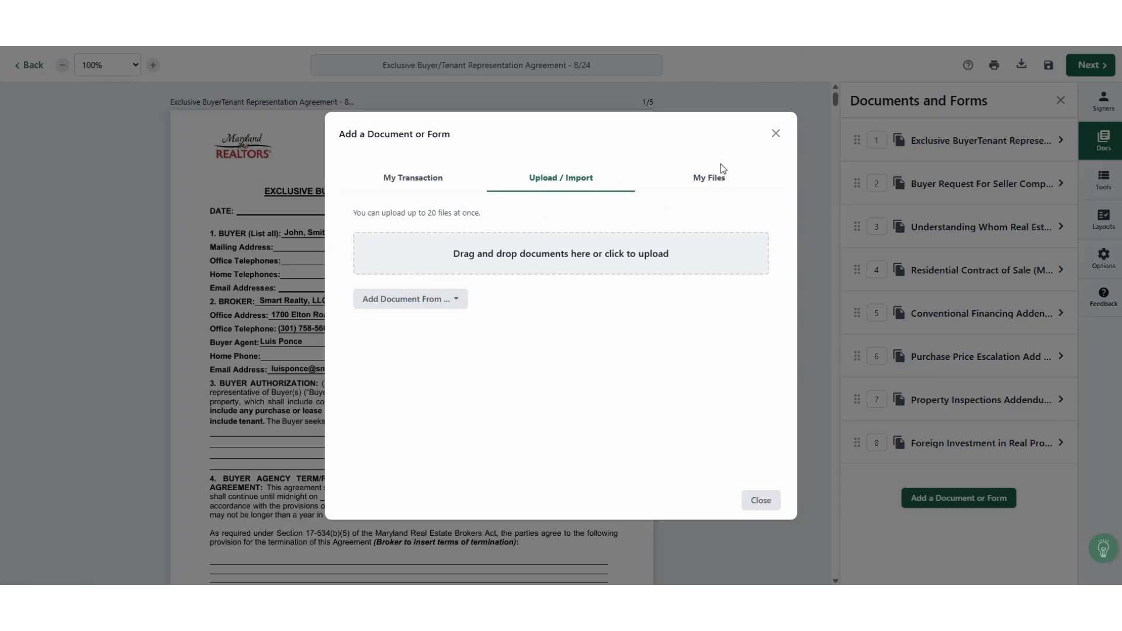
left_click(776, 133)
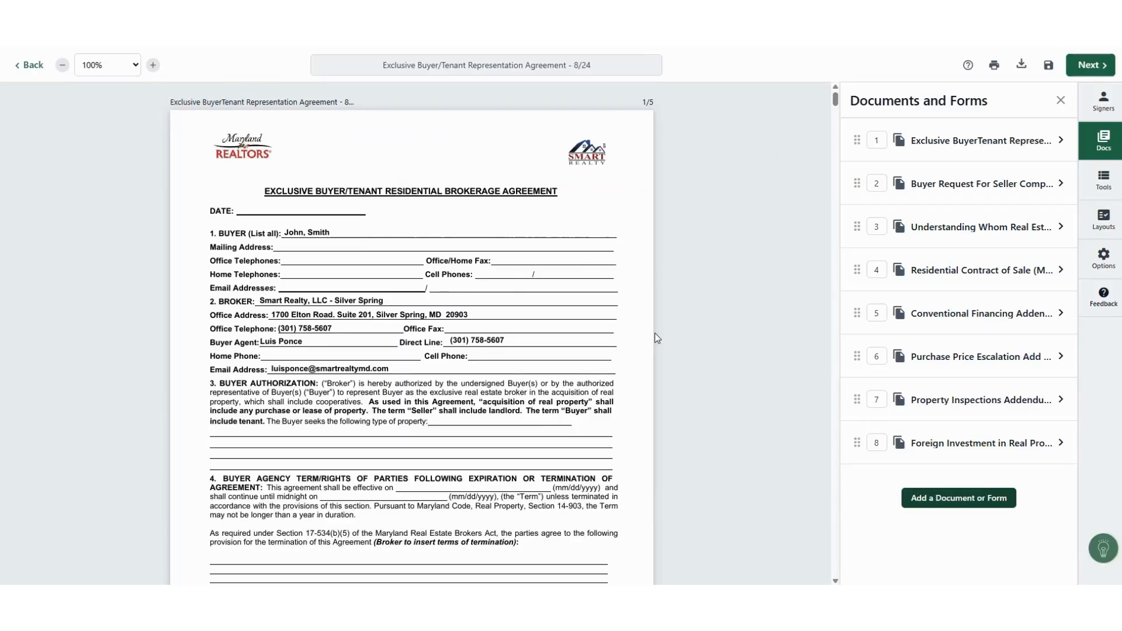
Step: Open the Signers panel and try Add from Transaction, cancelling it since only the selling agent appears
scroll(580, 425, "down", 1)
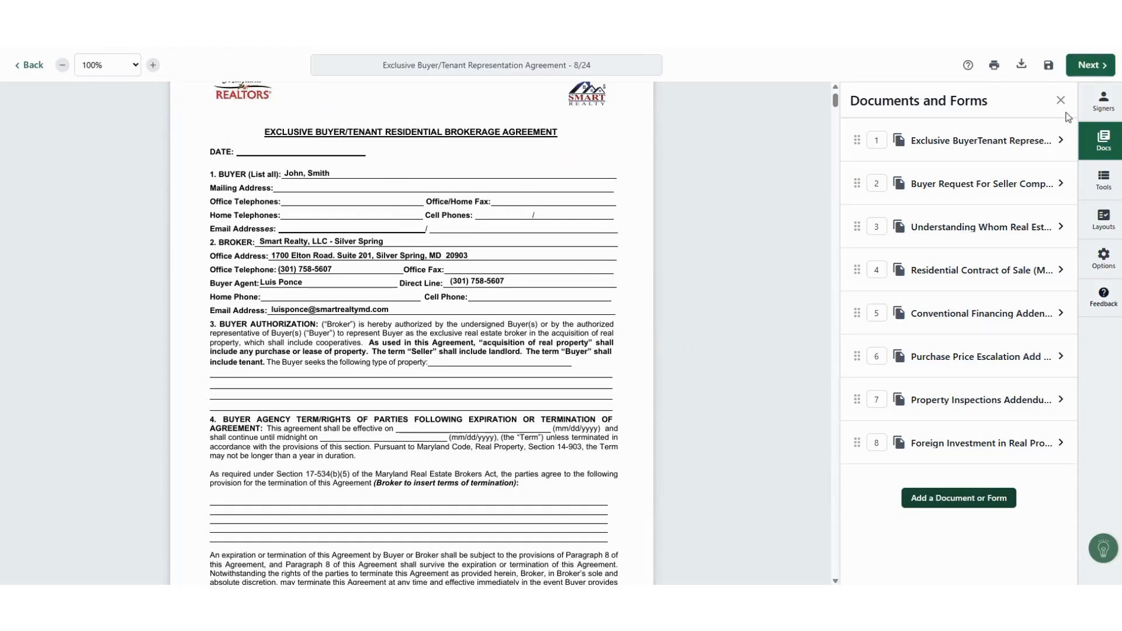
left_click(1096, 101)
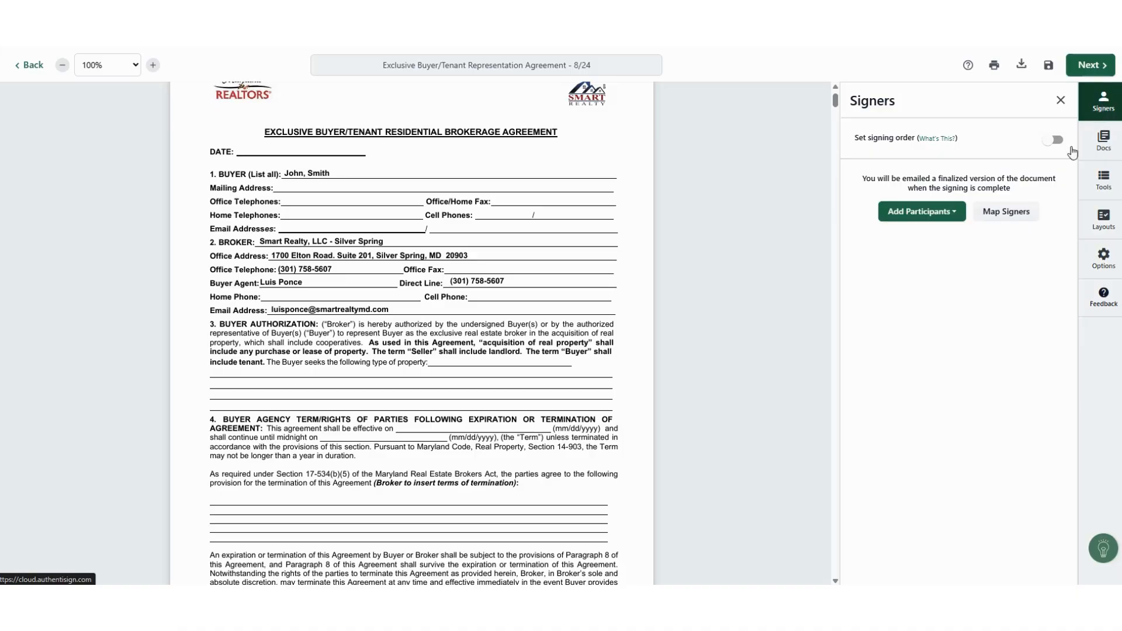
left_click(920, 211)
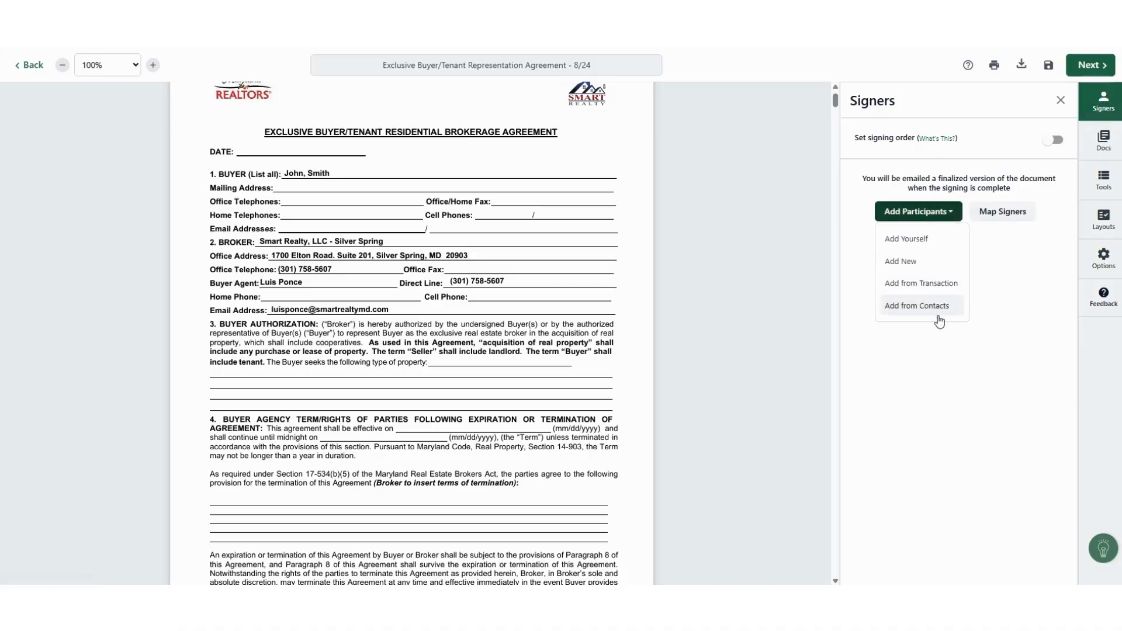
left_click(921, 284)
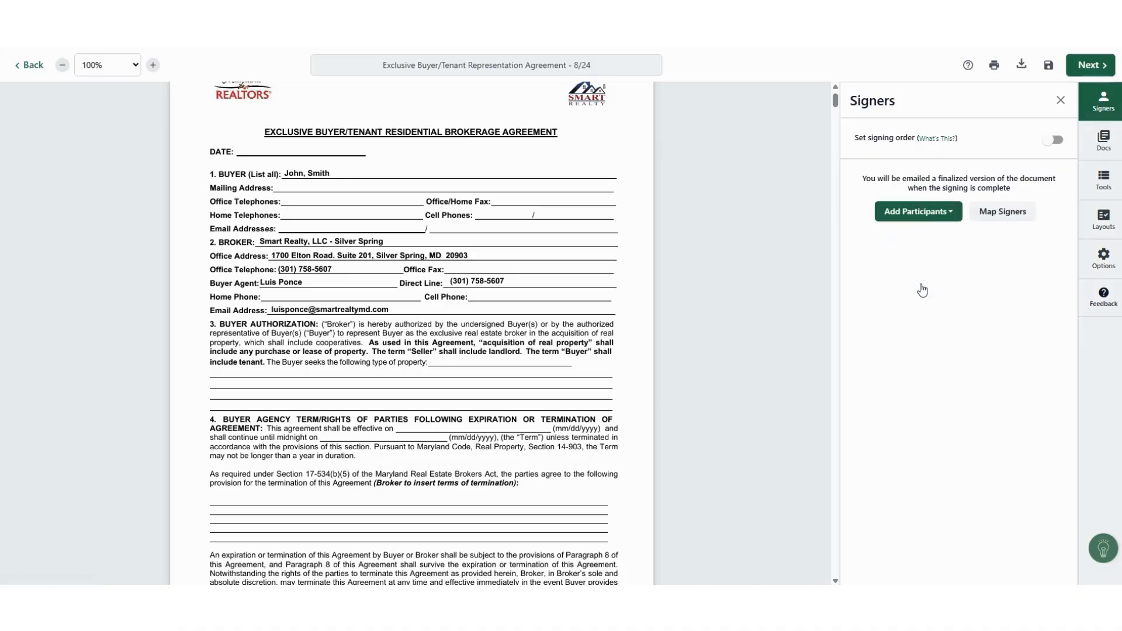
left_click(926, 219)
left_click(920, 283)
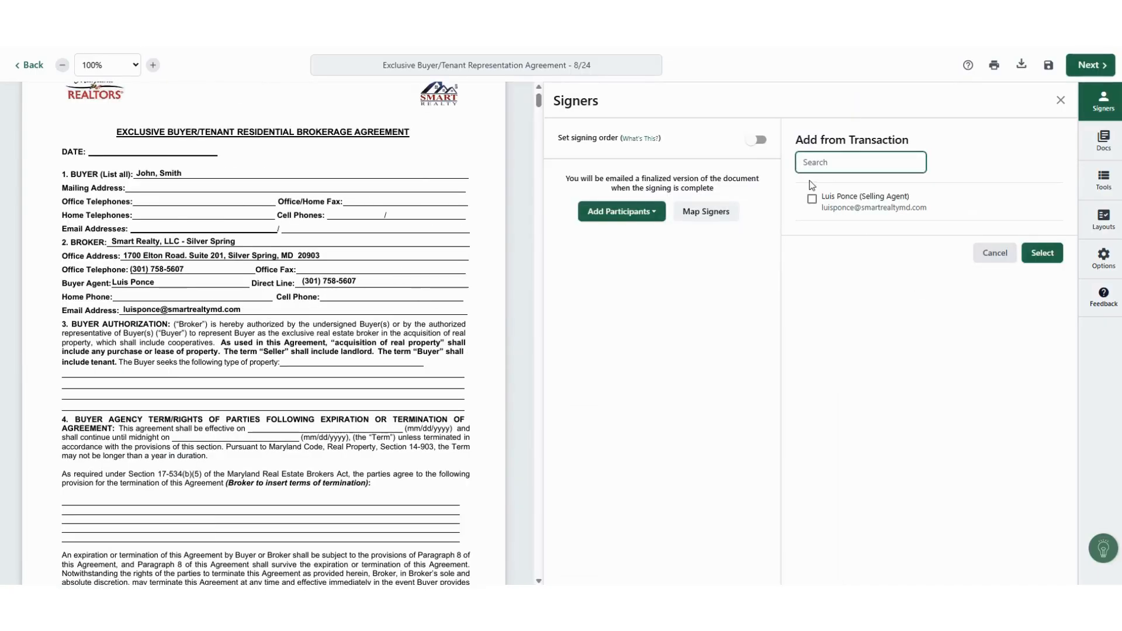
left_click(622, 211)
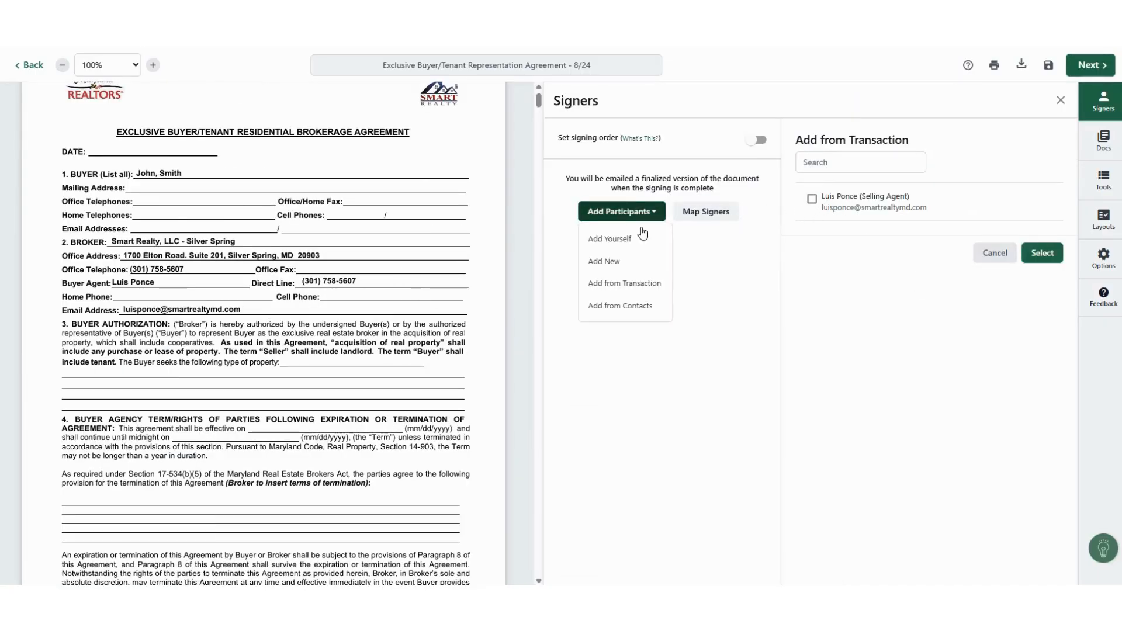
left_click(638, 284)
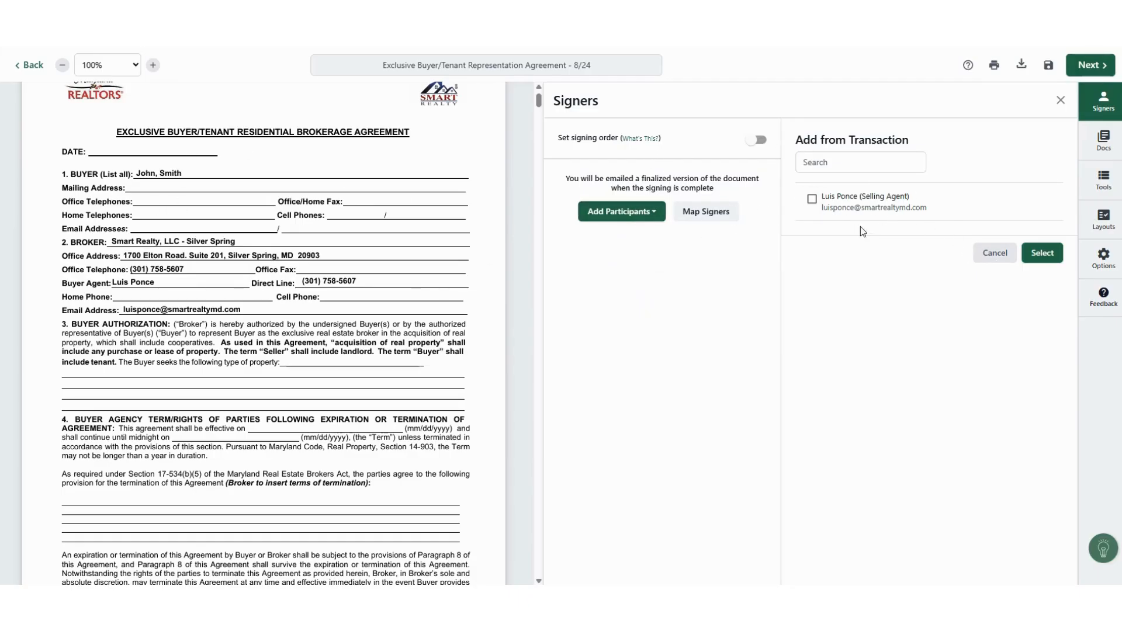
left_click(993, 252)
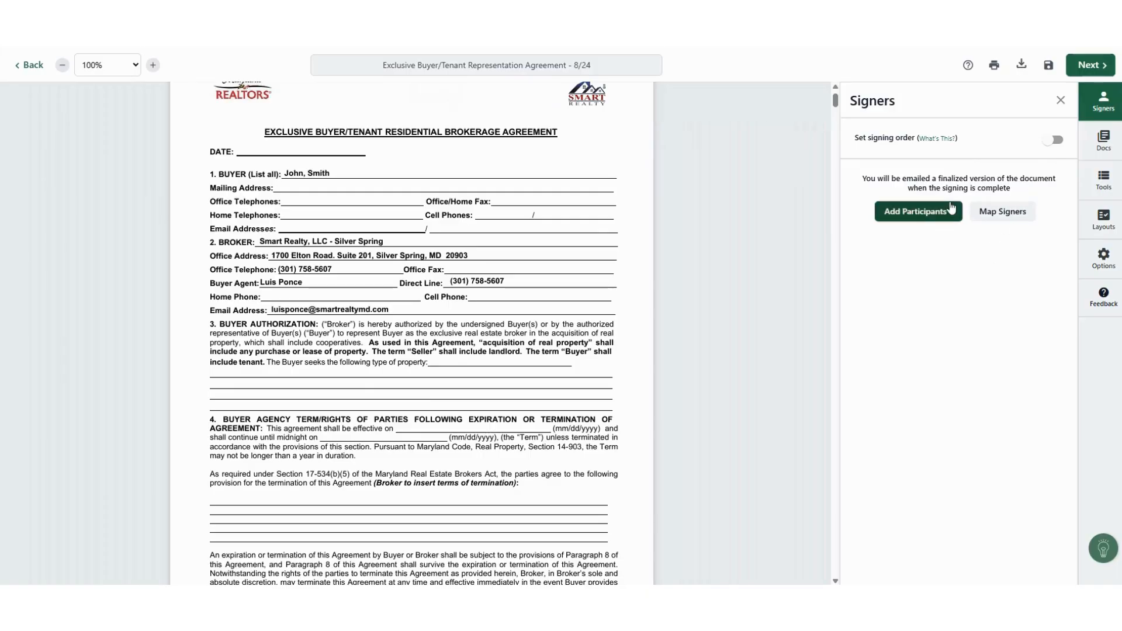
left_click(918, 212)
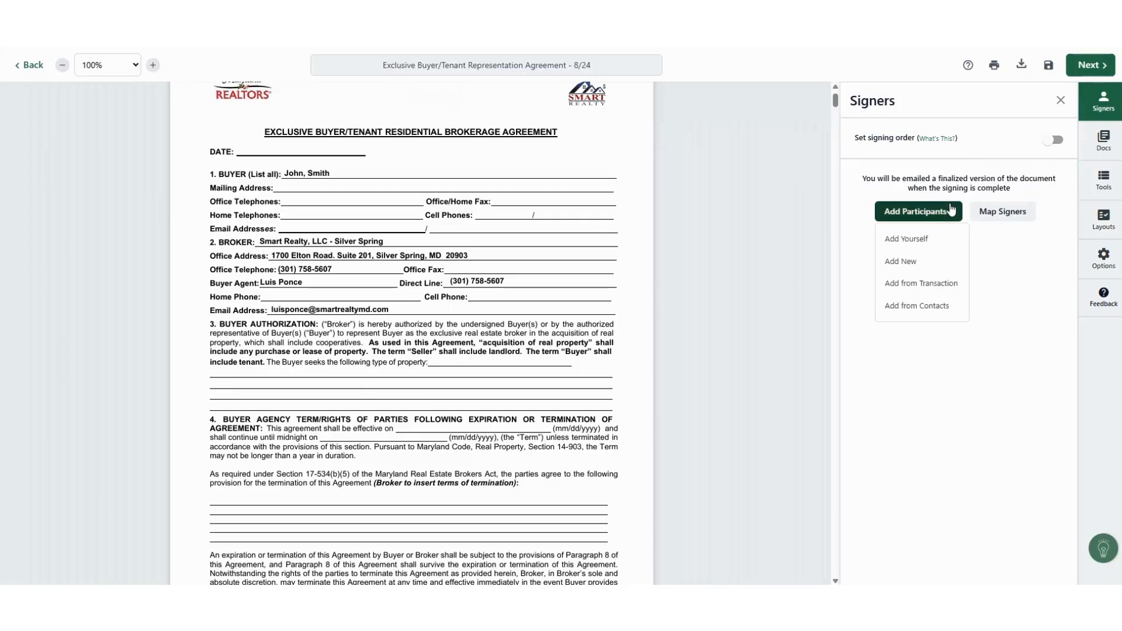
Step: Add the buyer as a new remote signer with their name and e-mail address, and save
left_click(931, 270)
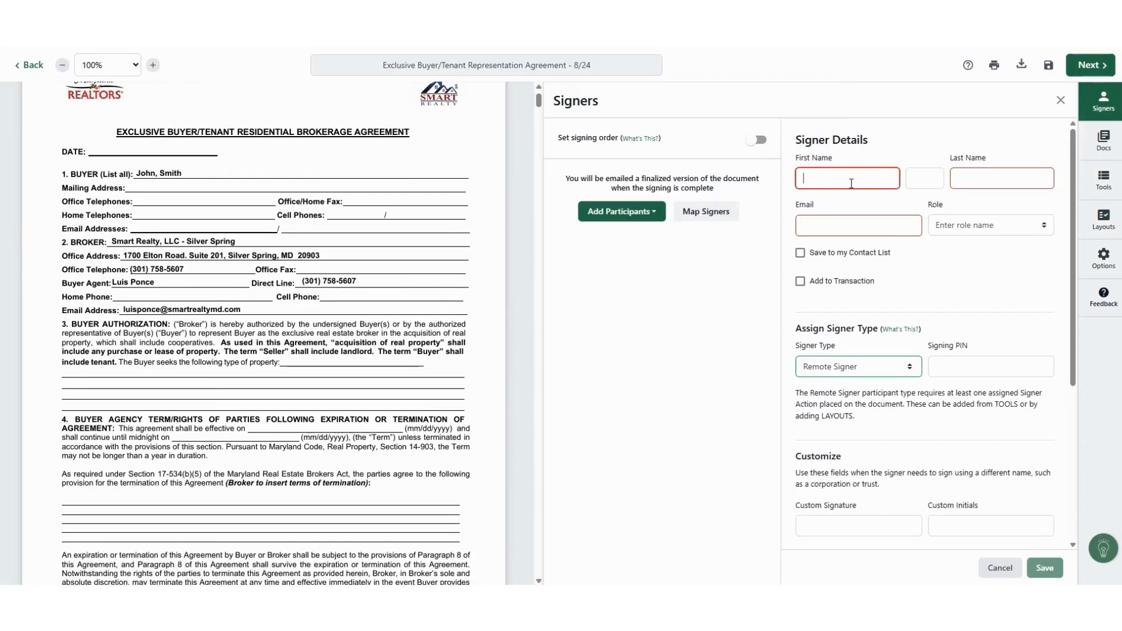
type("John")
key("Tab")
key("Tab")
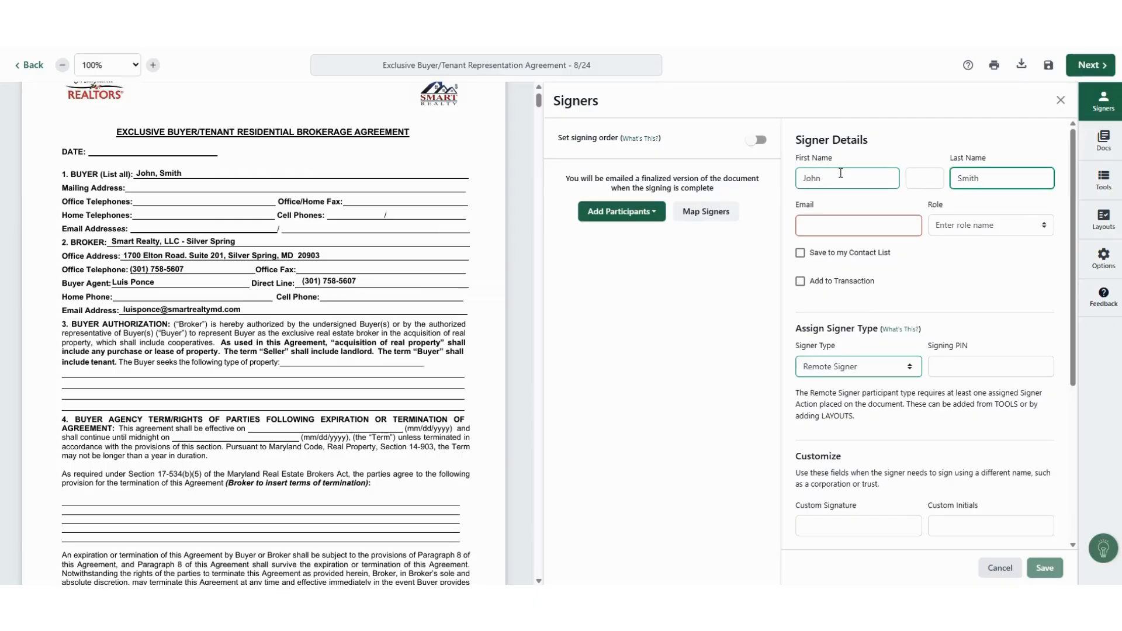
left_click(861, 232)
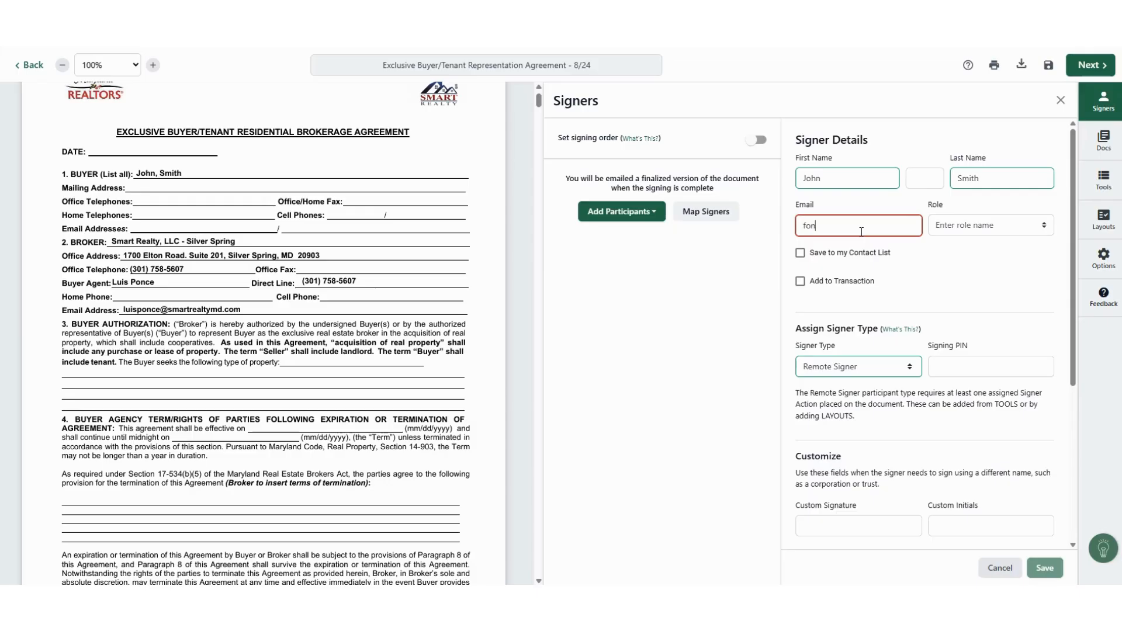
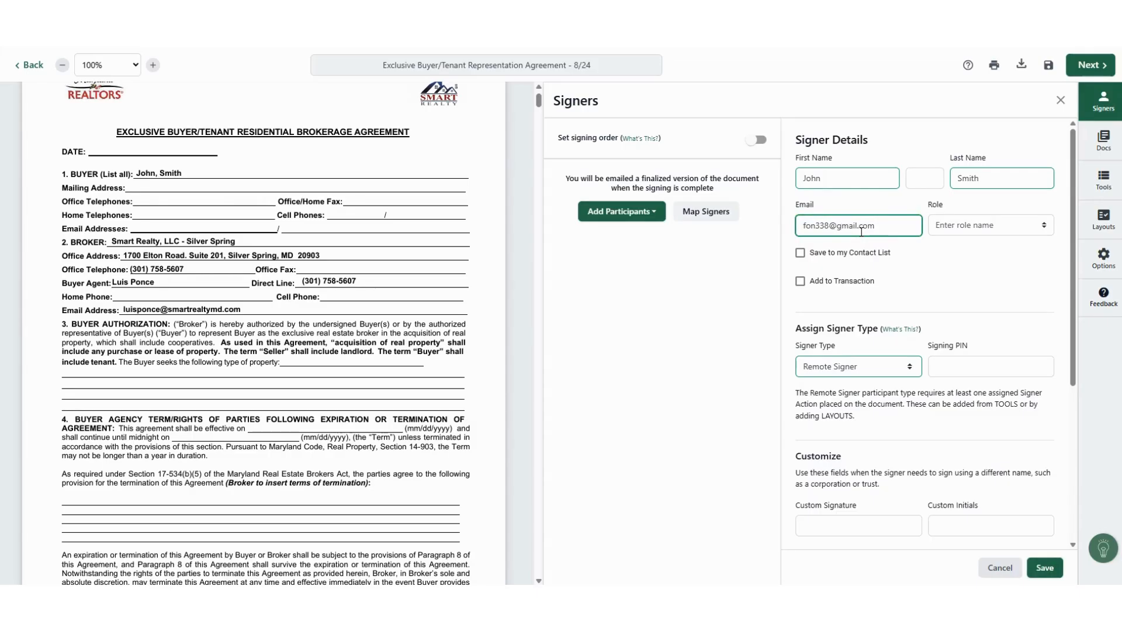
scroll(935, 362, "down", 3)
left_click(1030, 571)
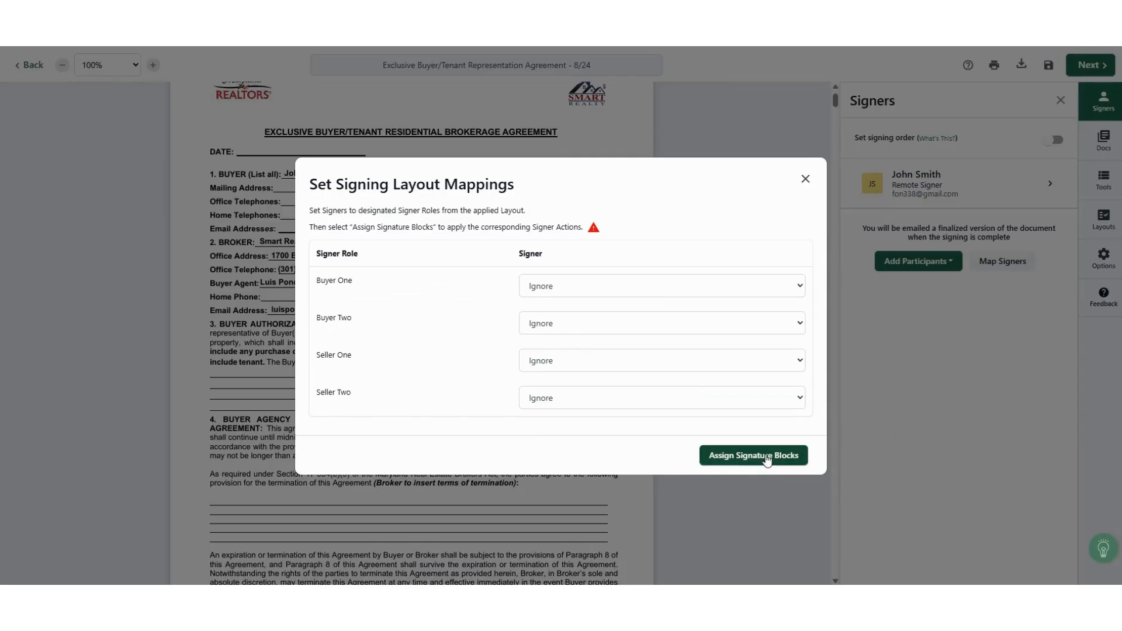
Step: Map the buyer to the Buyer One role and apply the signature blocks
left_click(767, 458)
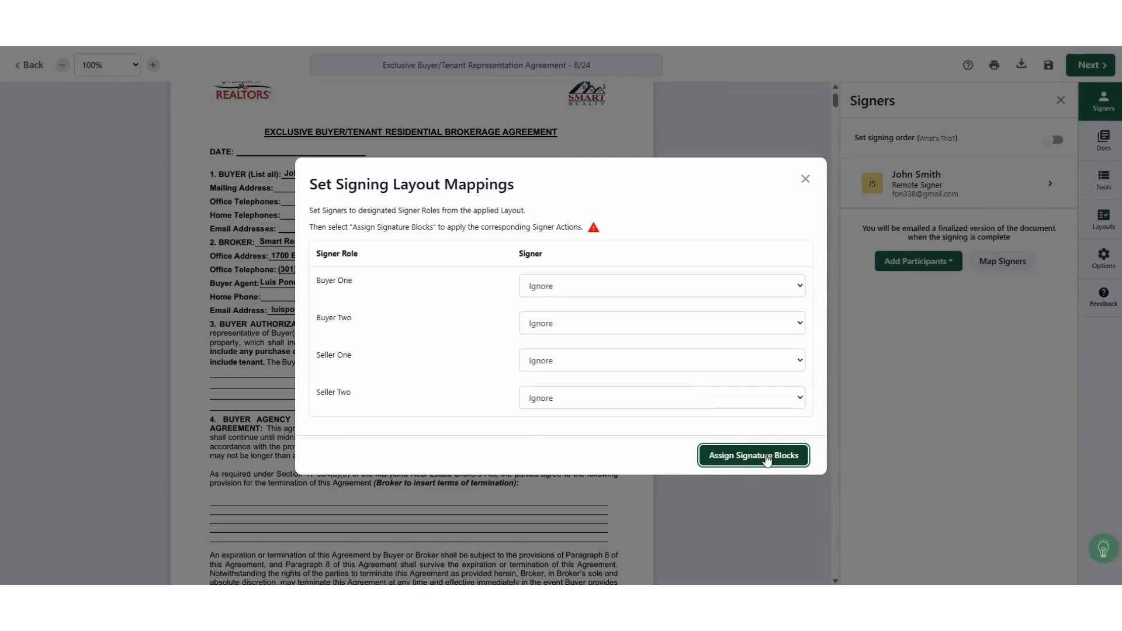
left_click(753, 293)
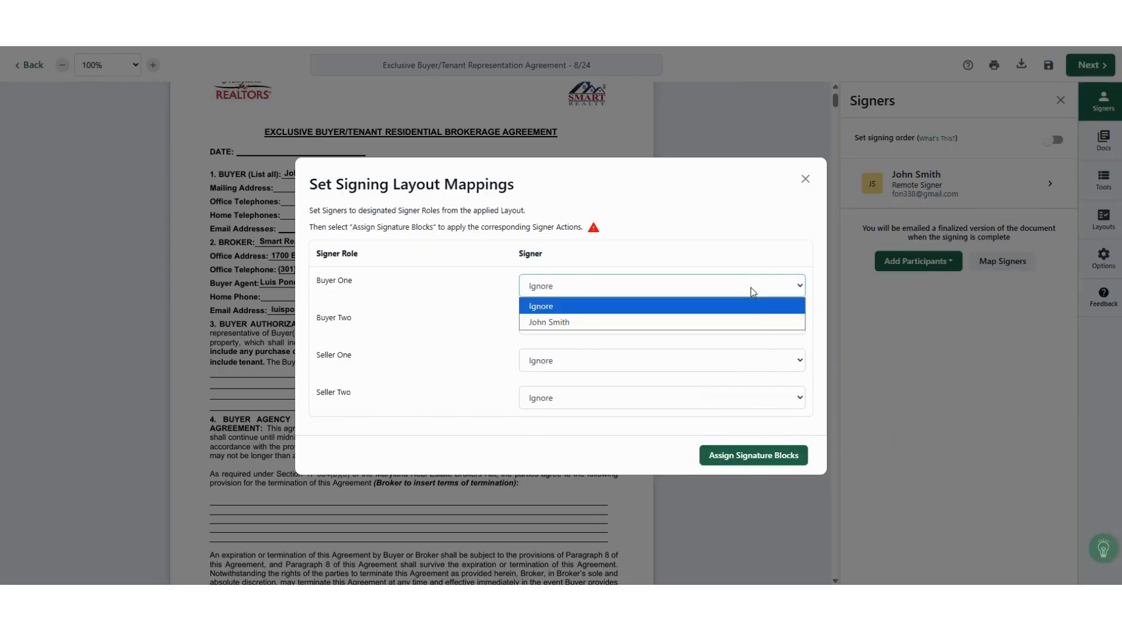
left_click(744, 321)
left_click(760, 461)
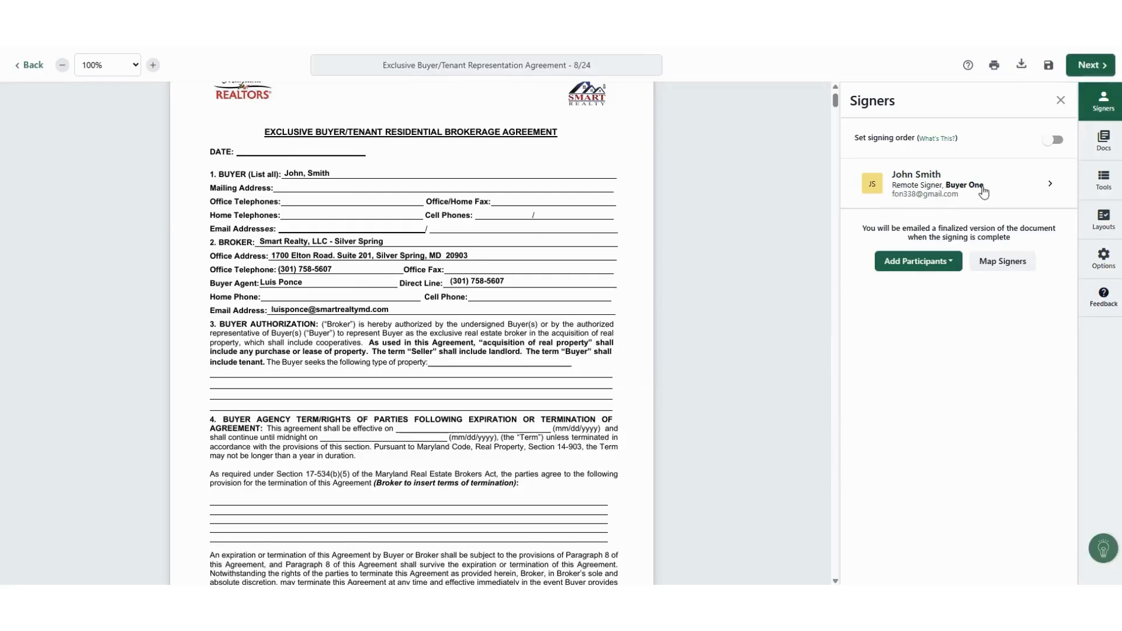
Step: Close the participant options and scroll through the agreement to review the placed fields
left_click(922, 268)
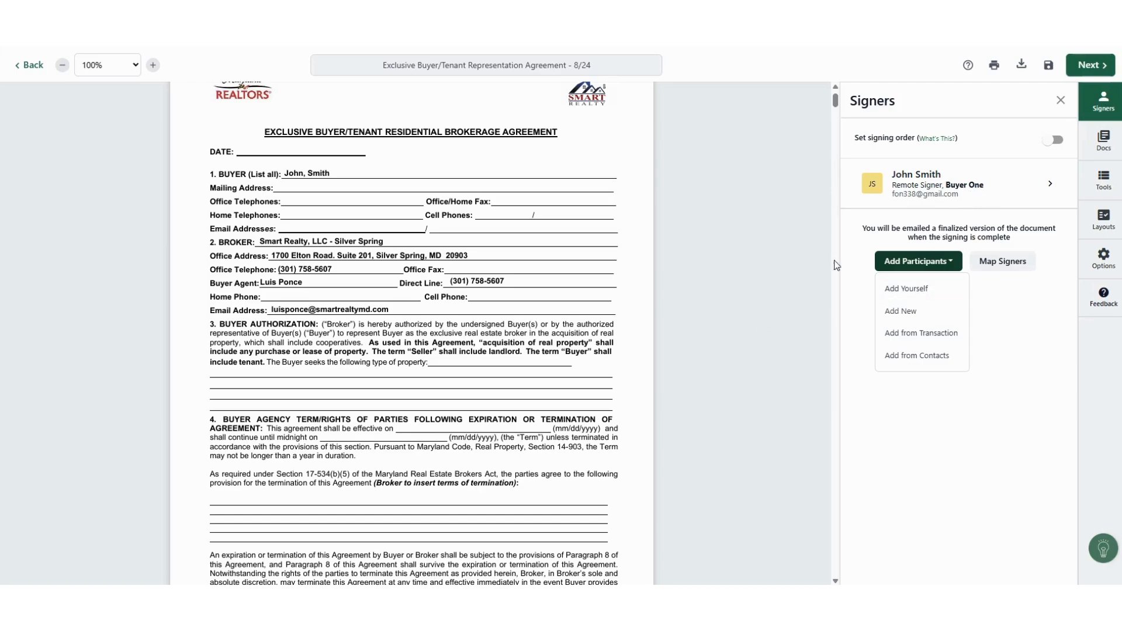
left_click(945, 470)
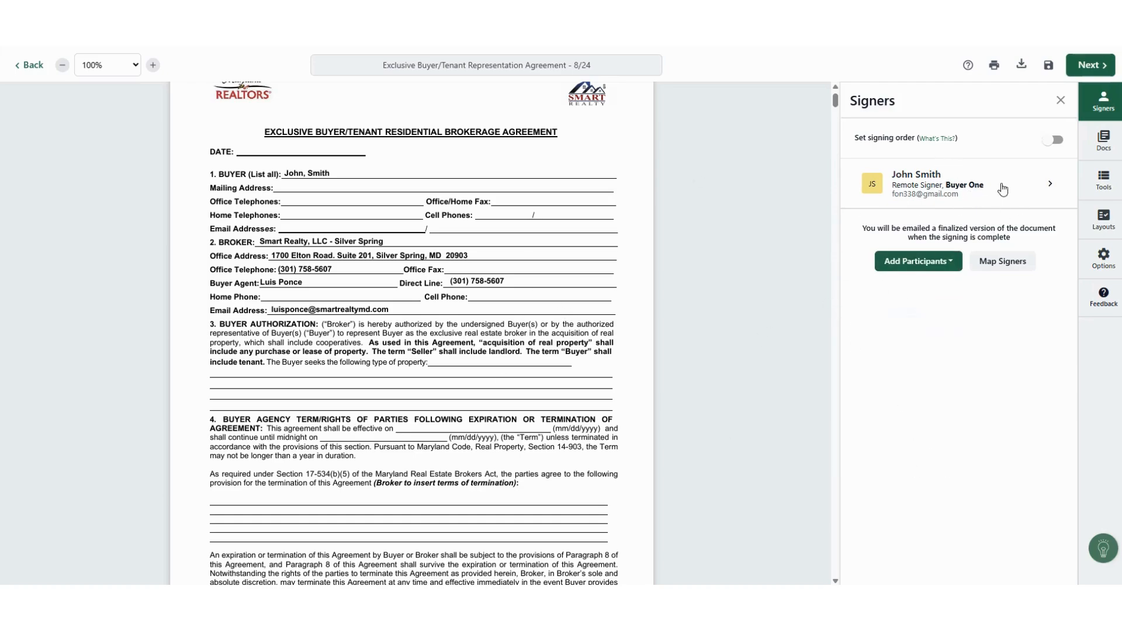
scroll(584, 354, "down", 8)
scroll(585, 354, "up", 9)
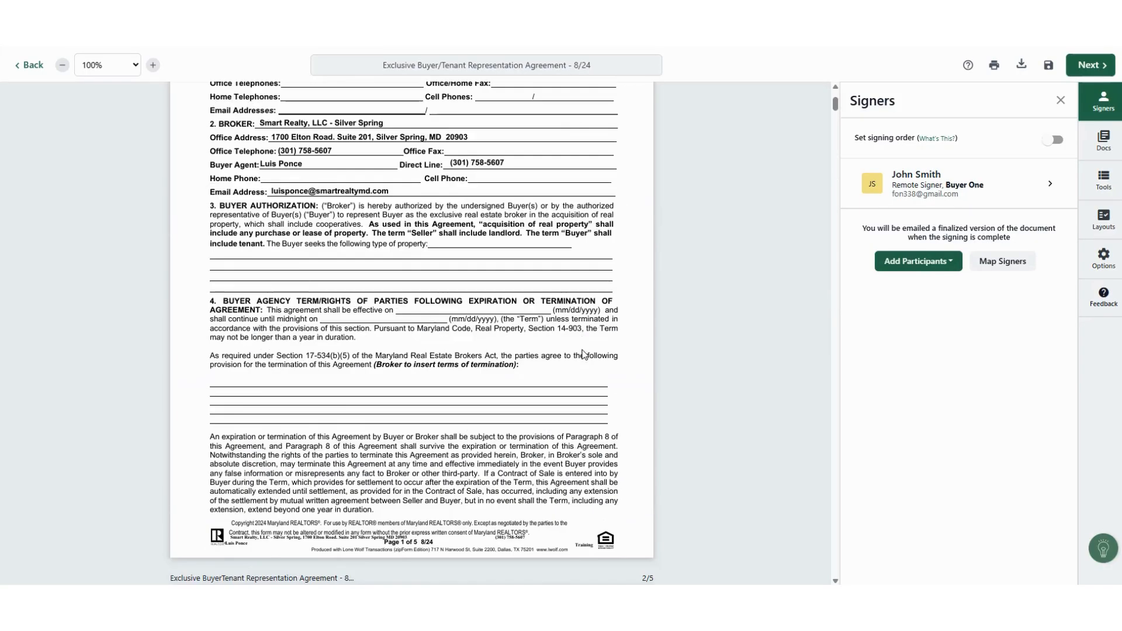
scroll(633, 430, "down", 20)
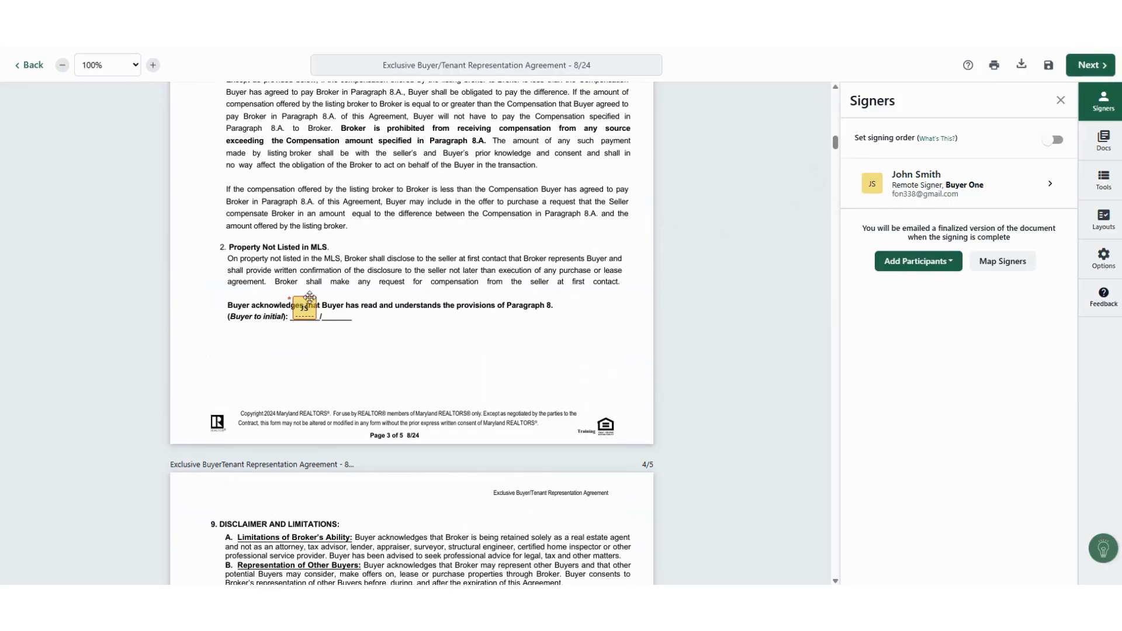
scroll(304, 313, "down", 10)
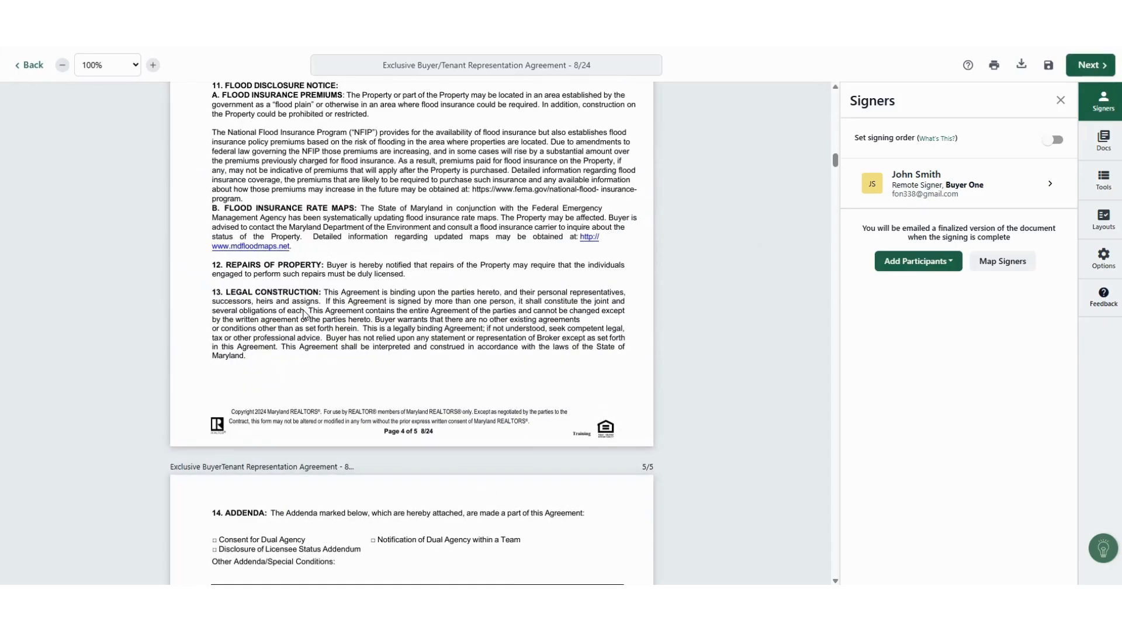
Step: Open the page 5 buyer signature field settings, then move to the contract's page 4 initial boxes
scroll(304, 314, "down", 4)
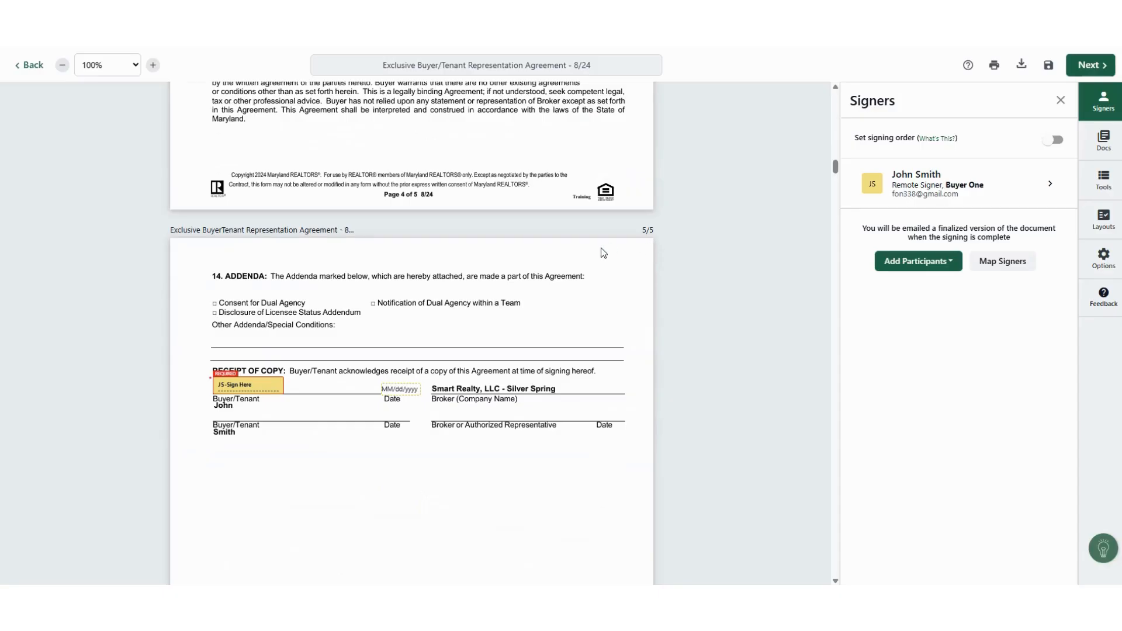
left_click(256, 387)
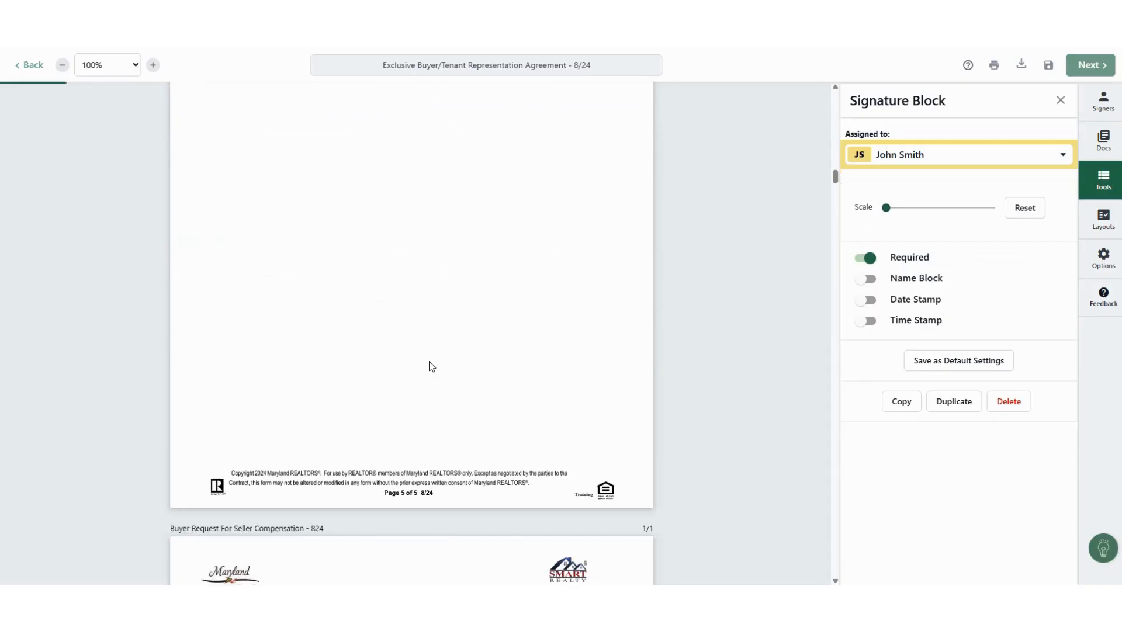
scroll(548, 369, "down", 1)
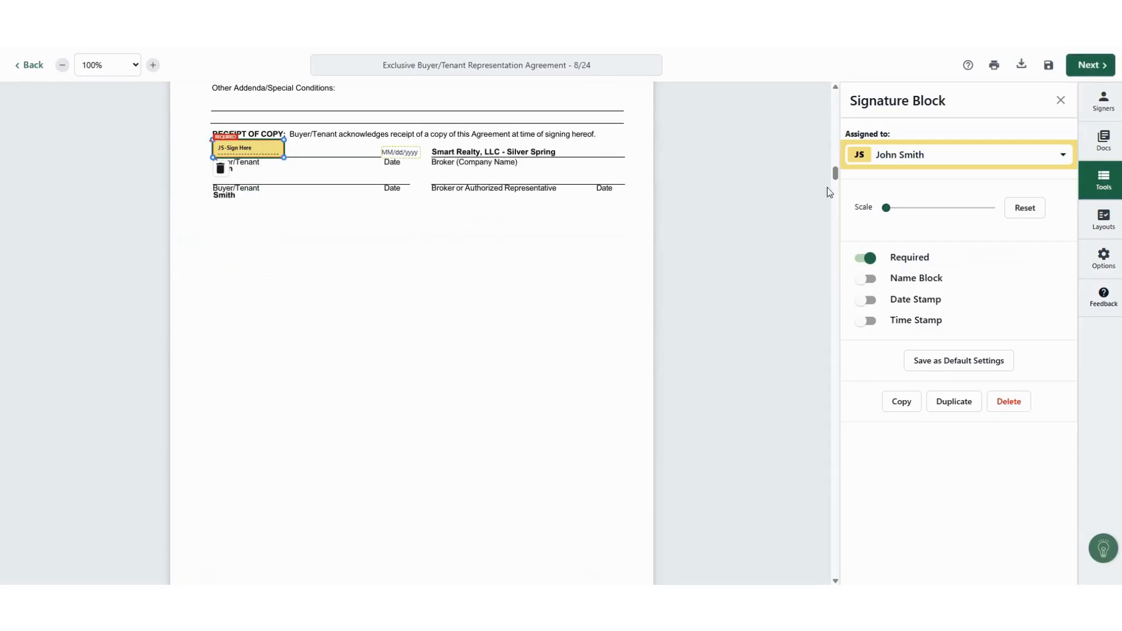
scroll(331, 299, "down", 20)
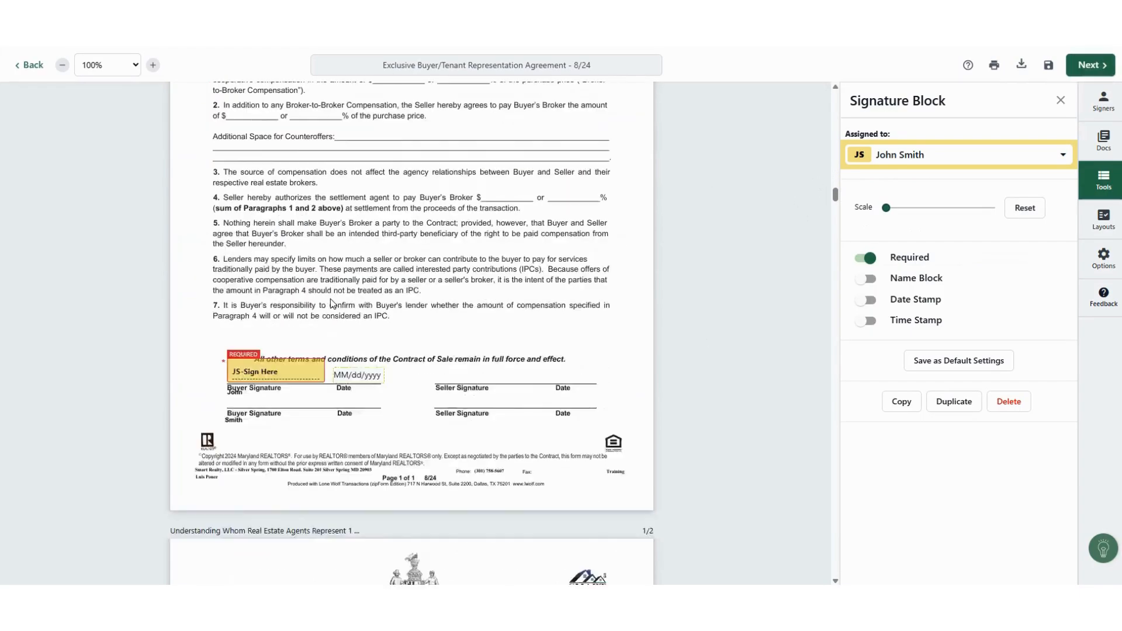
scroll(331, 299, "down", 20)
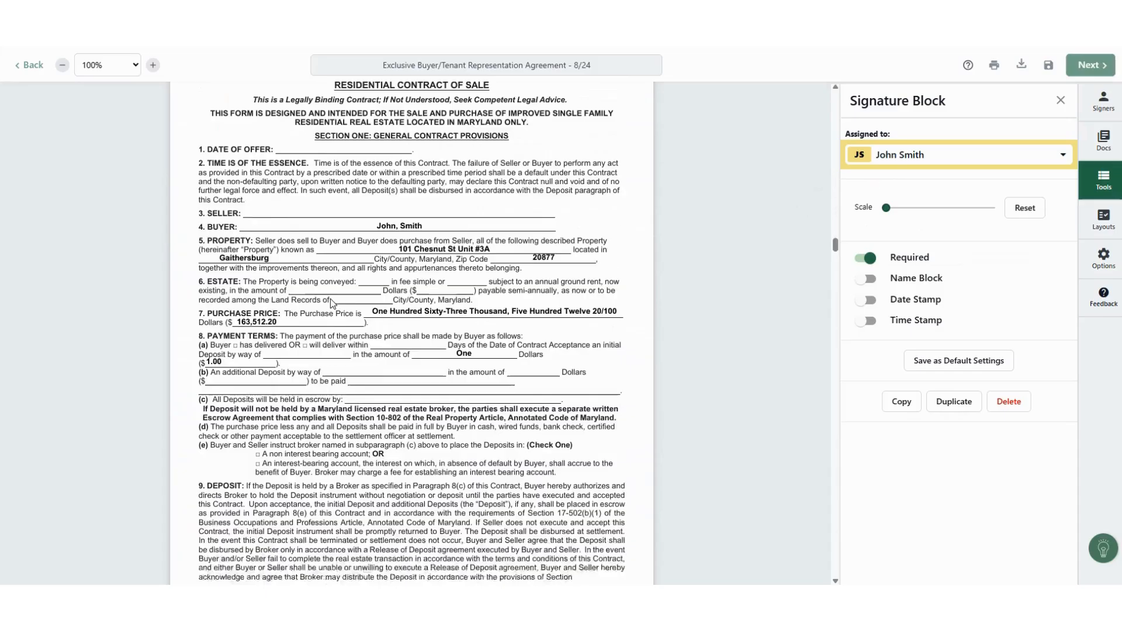
scroll(330, 302, "down", 18)
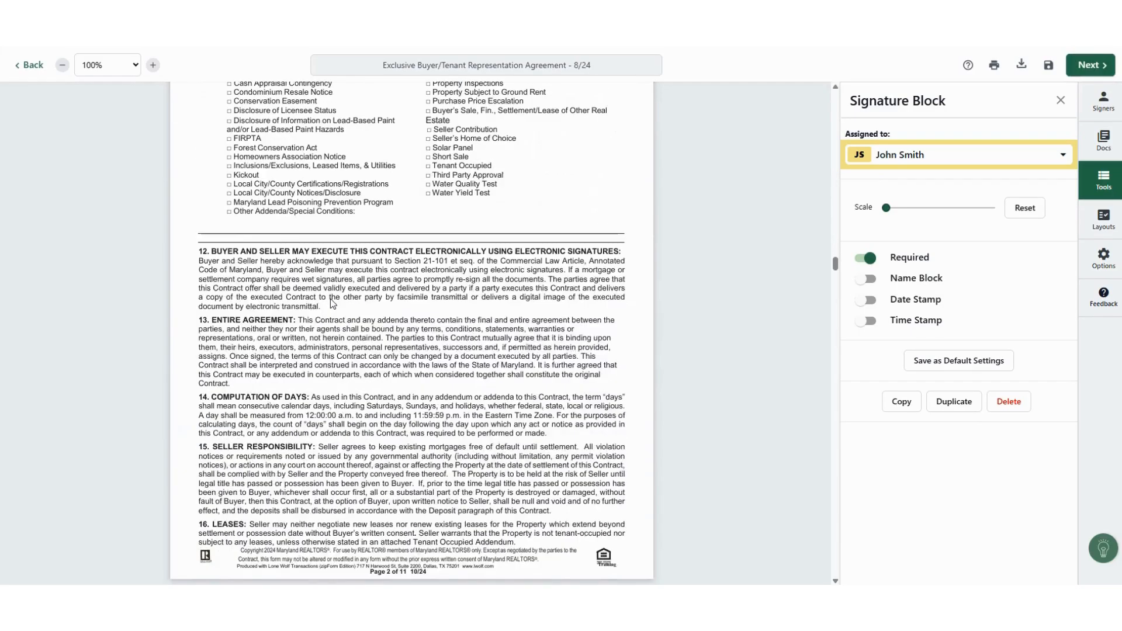
scroll(331, 303, "down", 7)
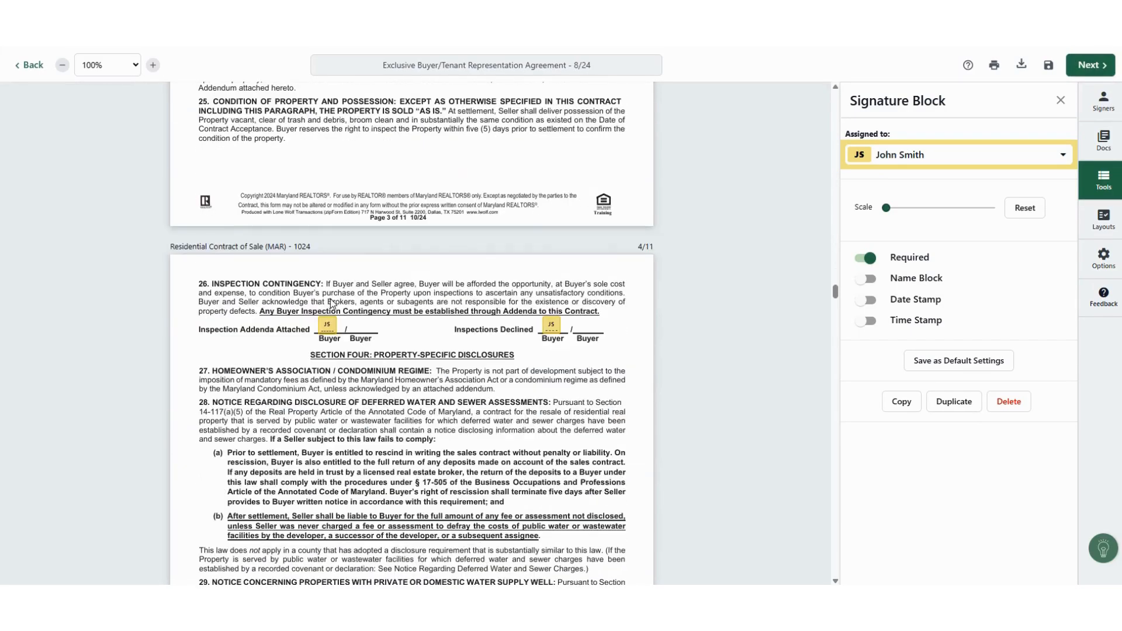
scroll(336, 404, "down", 1)
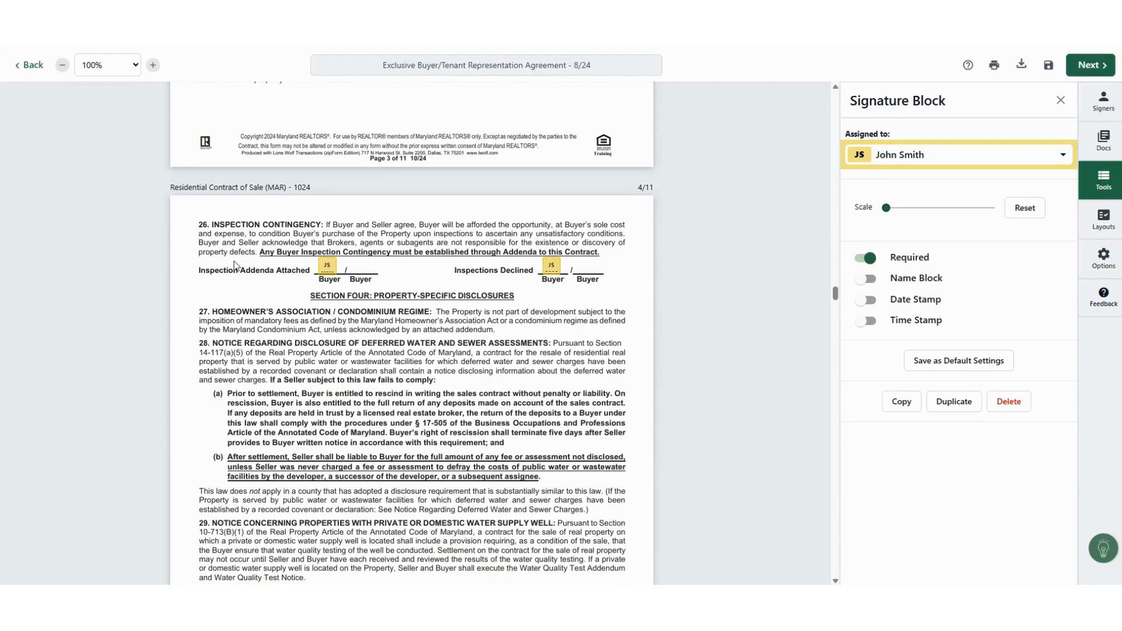
left_click(327, 265)
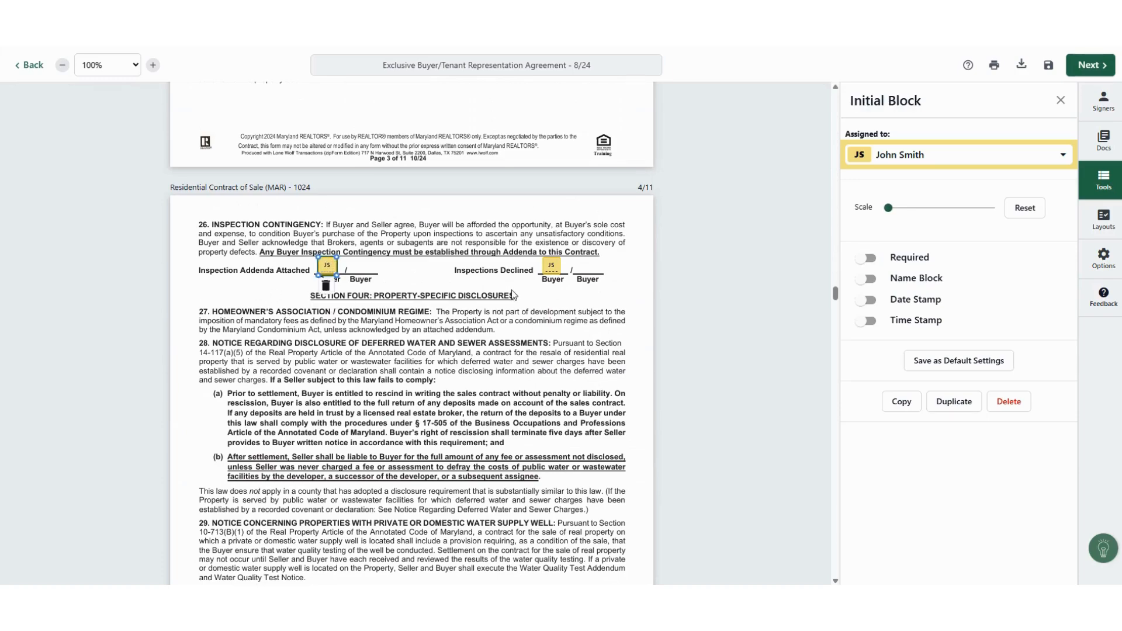
Step: Delete the Inspections Declined, well-waiver and Water Quality Test Addendum initial boxes
left_click(552, 267)
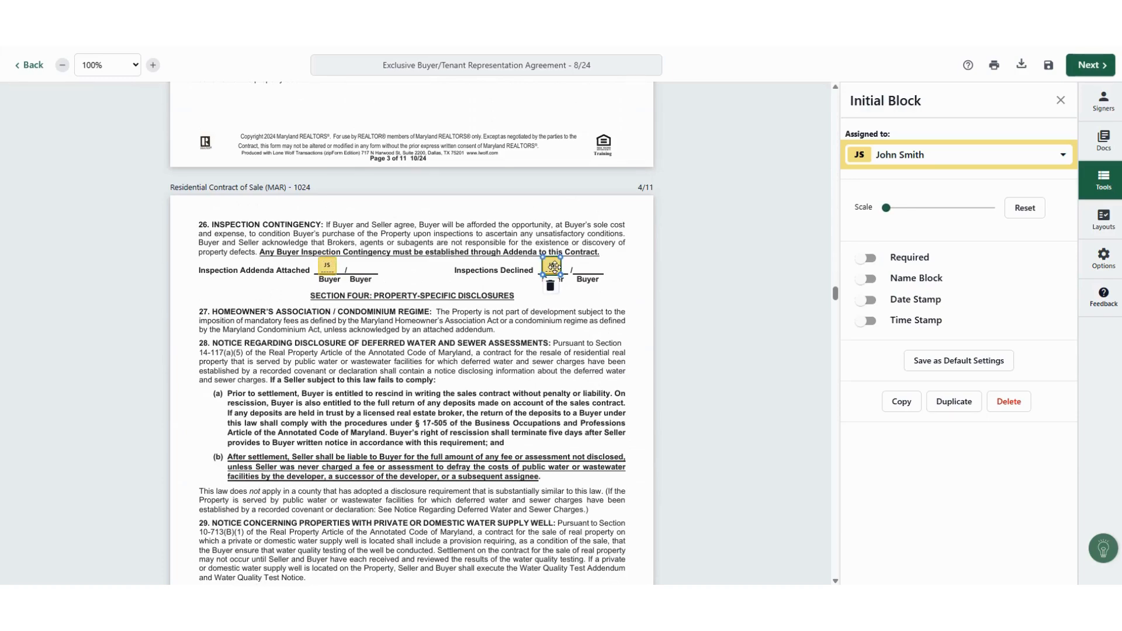
left_click(550, 287)
scroll(468, 342, "down", 4)
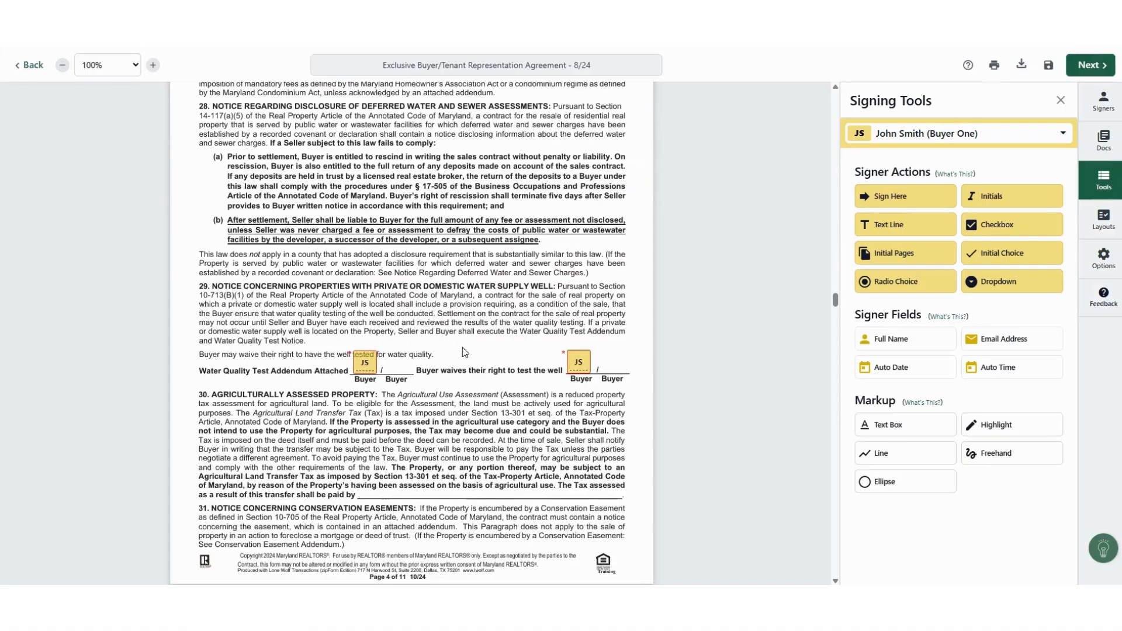
left_click(573, 362)
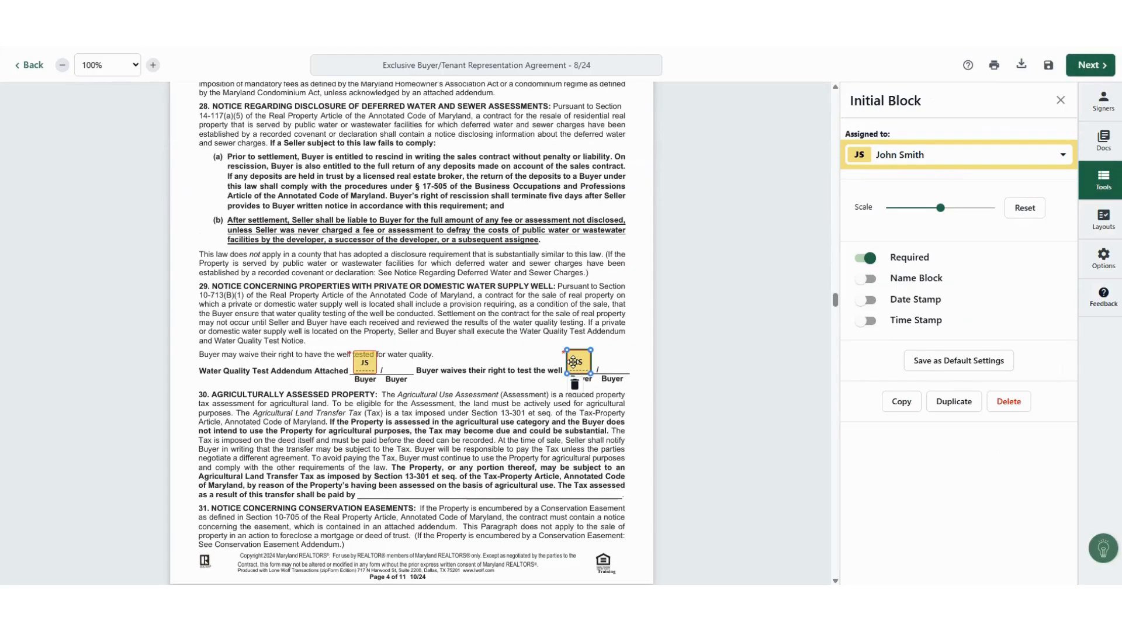
key("Delete")
left_click(362, 367)
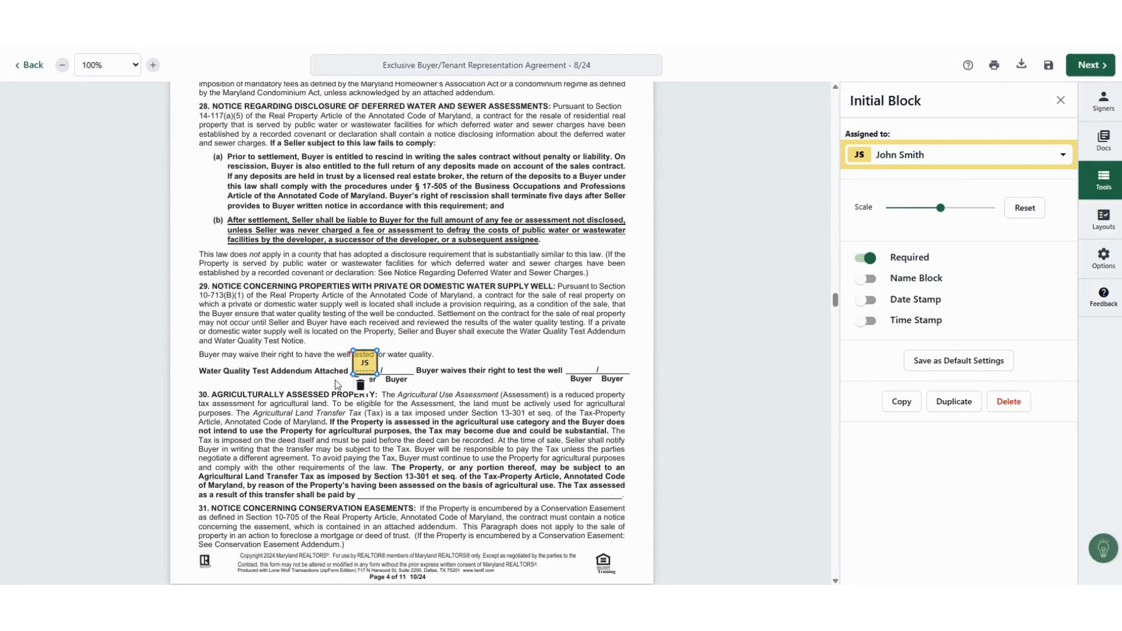
key("Delete")
Step: Delete the first two escalation-clause initial boxes, keeping the 'loan amount shall not exceed' one
scroll(447, 375, "down", 10)
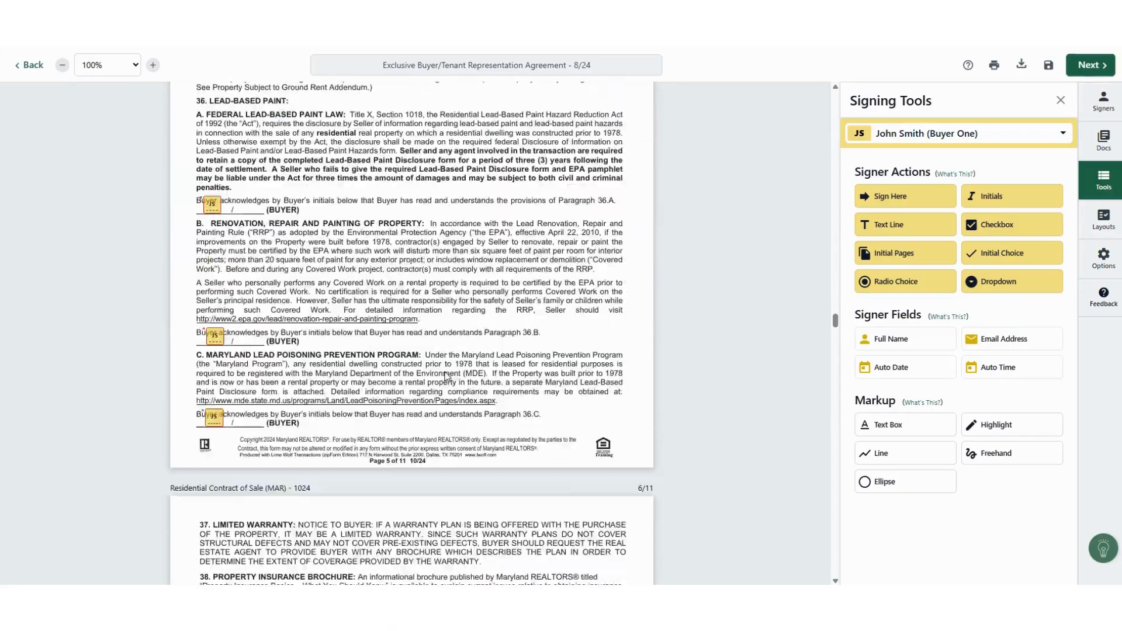
scroll(446, 376, "down", 20)
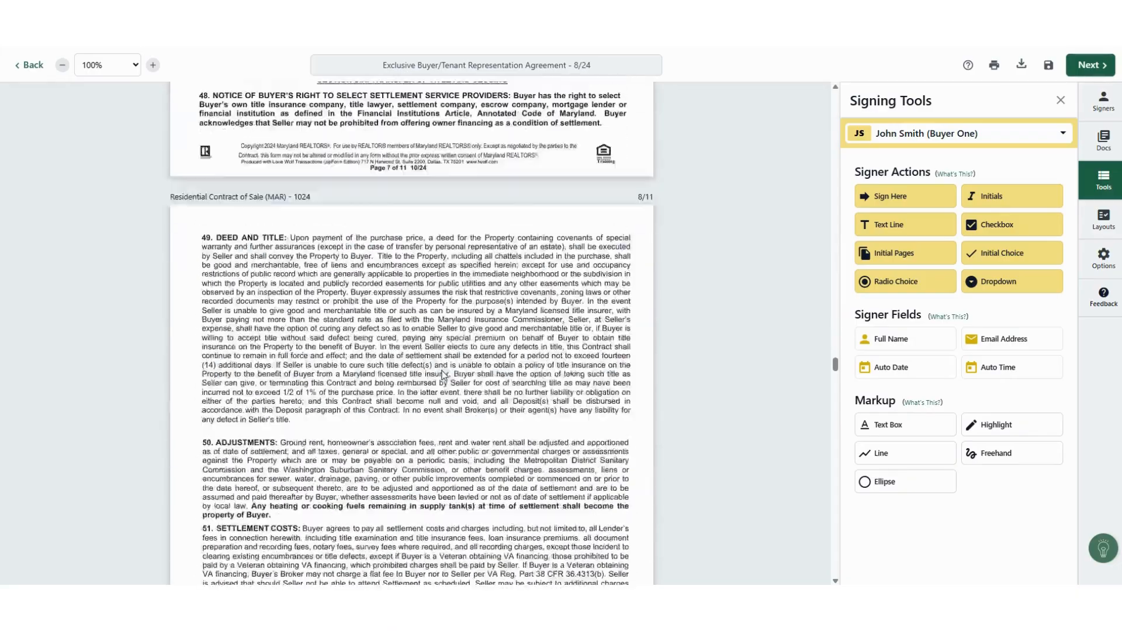
scroll(443, 375, "down", 20)
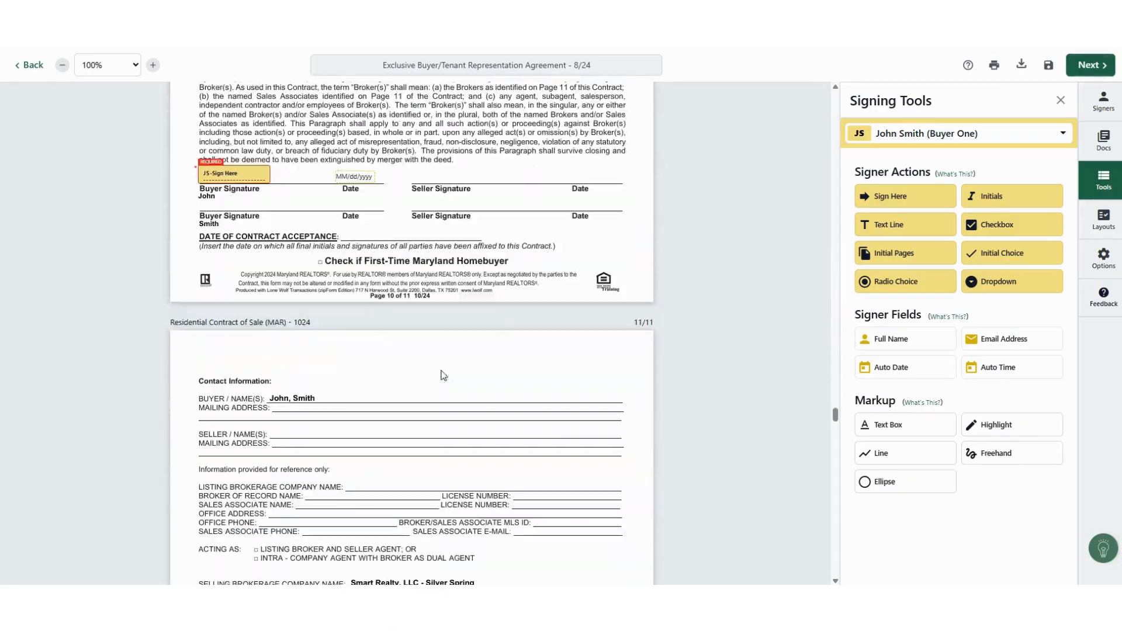
scroll(443, 375, "down", 20)
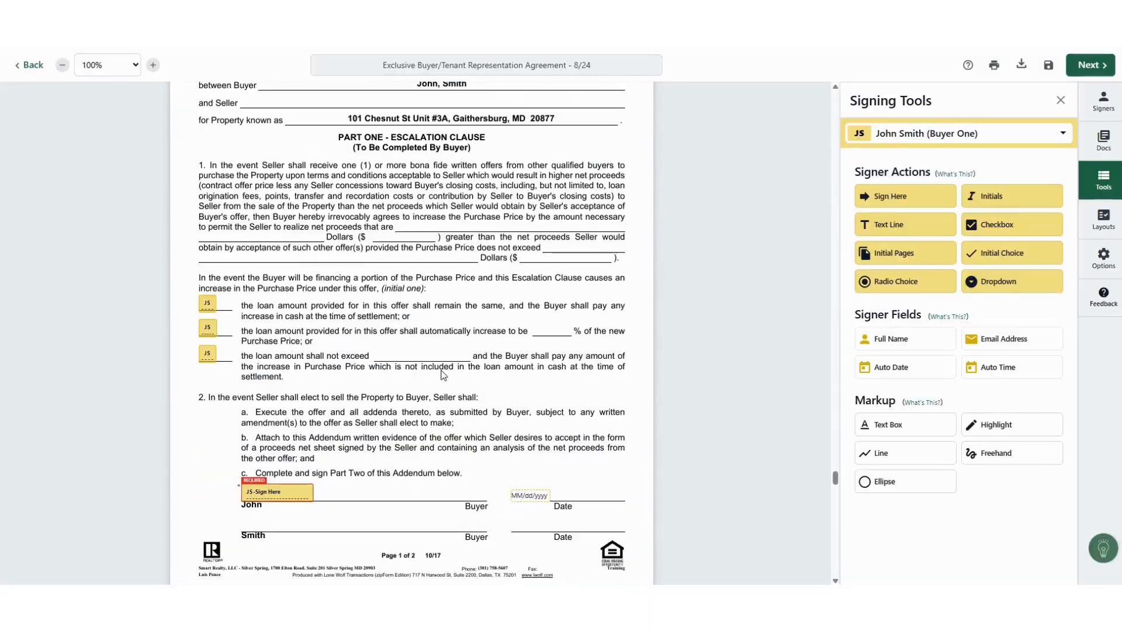
scroll(442, 375, "up", 3)
scroll(205, 292, "down", 1)
left_click(209, 250)
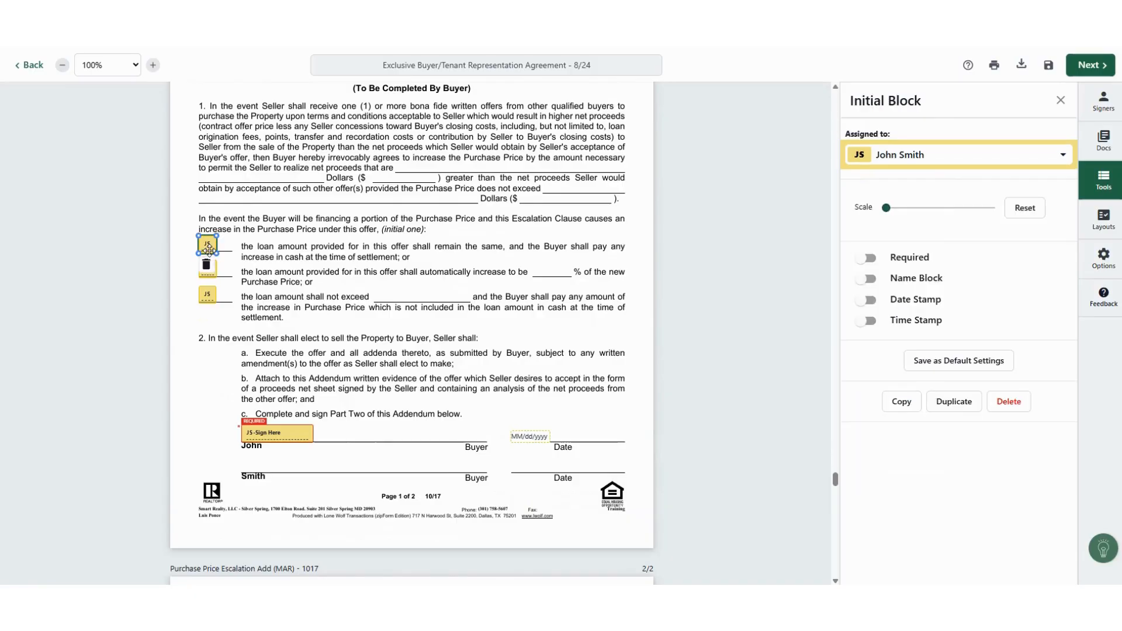
key("Delete")
left_click(208, 269)
key("Delete")
left_click(208, 295)
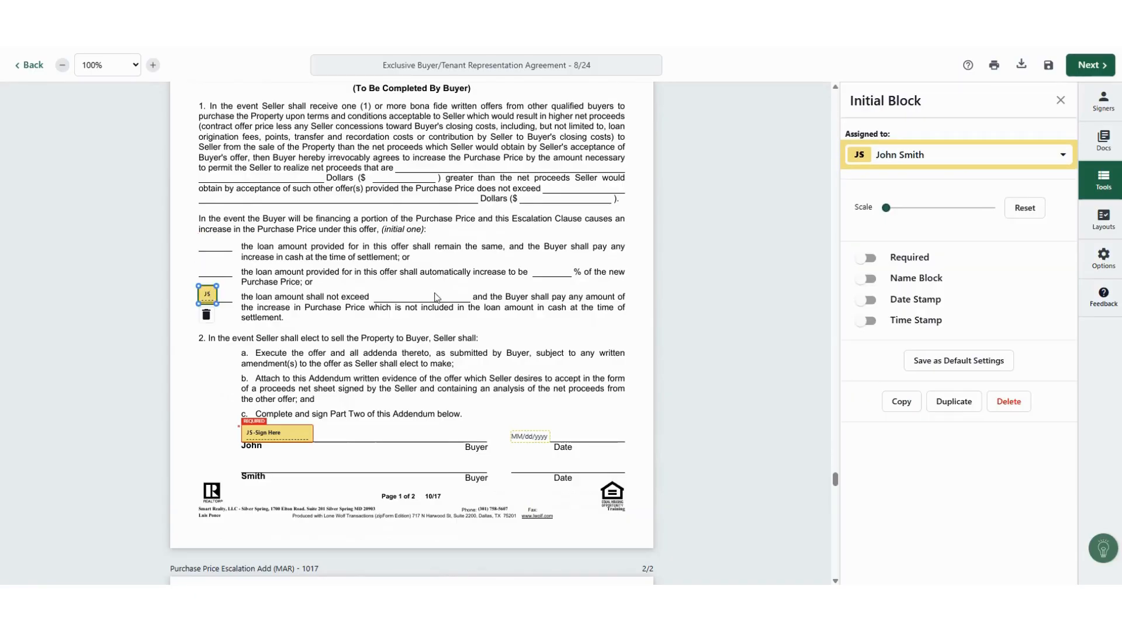
scroll(439, 298, "down", 5)
scroll(440, 298, "up", 4)
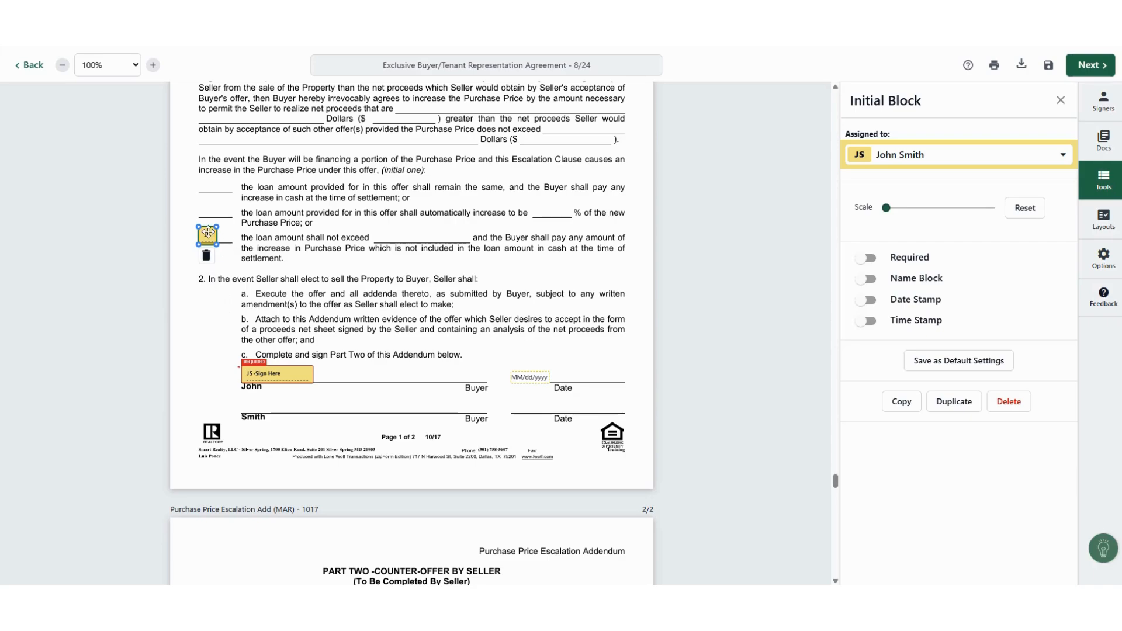
Step: Delete the buyer initials boxes on rows 2 through 8 of the Property Inspections Addendum
scroll(410, 313, "down", 12)
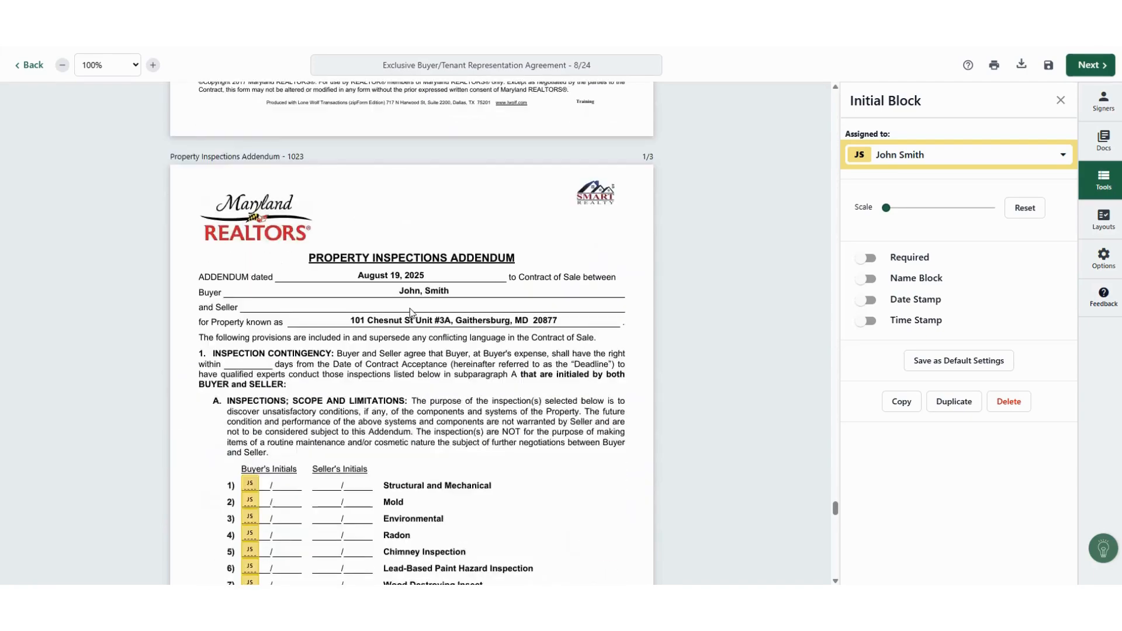
scroll(410, 313, "down", 10)
left_click(250, 143)
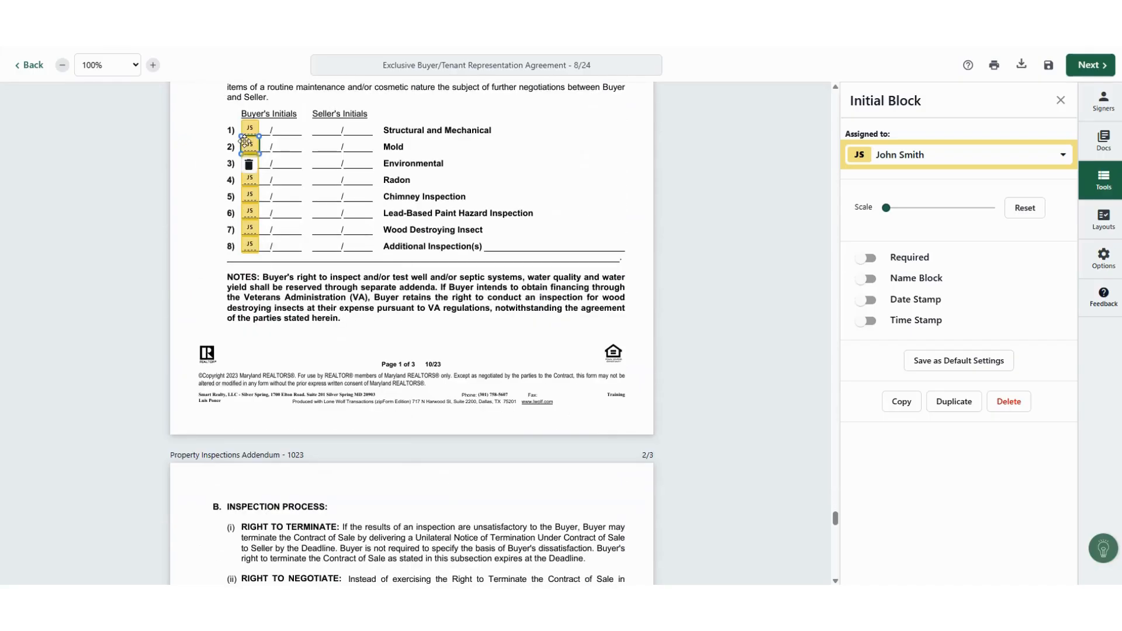
key("Delete")
left_click(250, 163)
key("Delete")
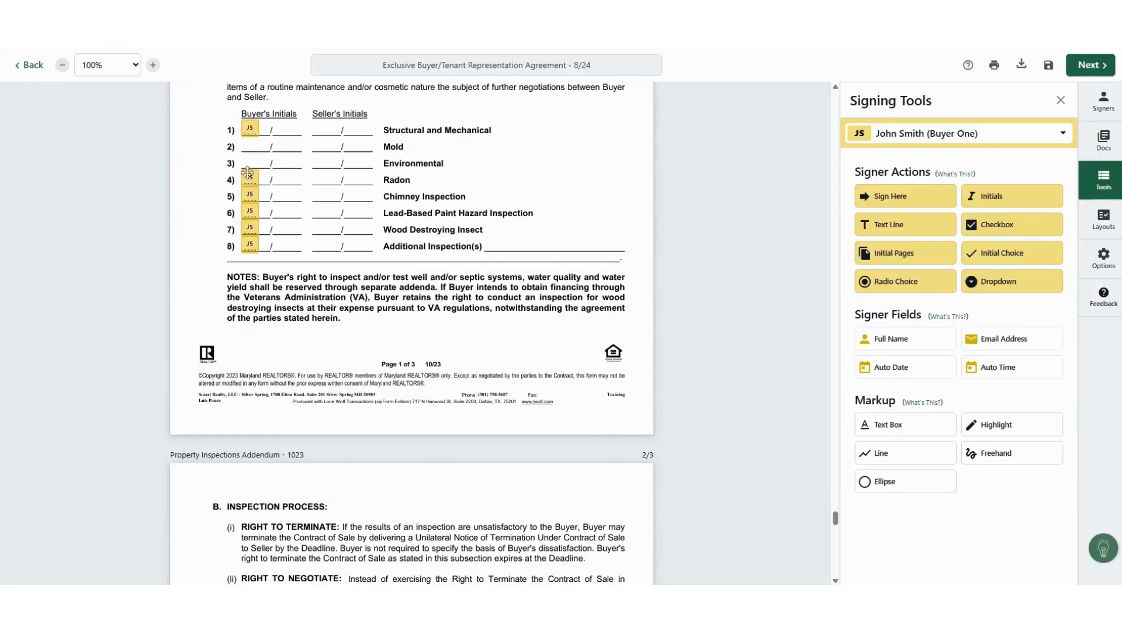
left_click(247, 174)
key("Delete")
left_click(255, 193)
key("Delete")
left_click(256, 212)
key("Delete")
left_click(250, 228)
key("Delete")
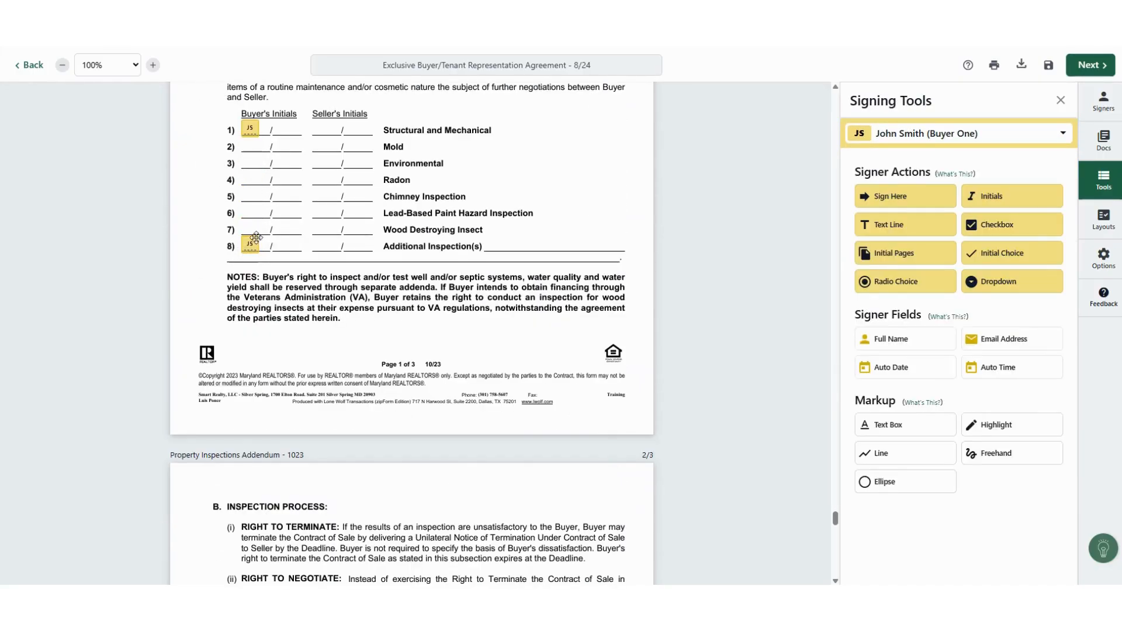
left_click(252, 245)
key("Delete")
scroll(469, 245, "down", 5)
scroll(469, 245, "down", 5)
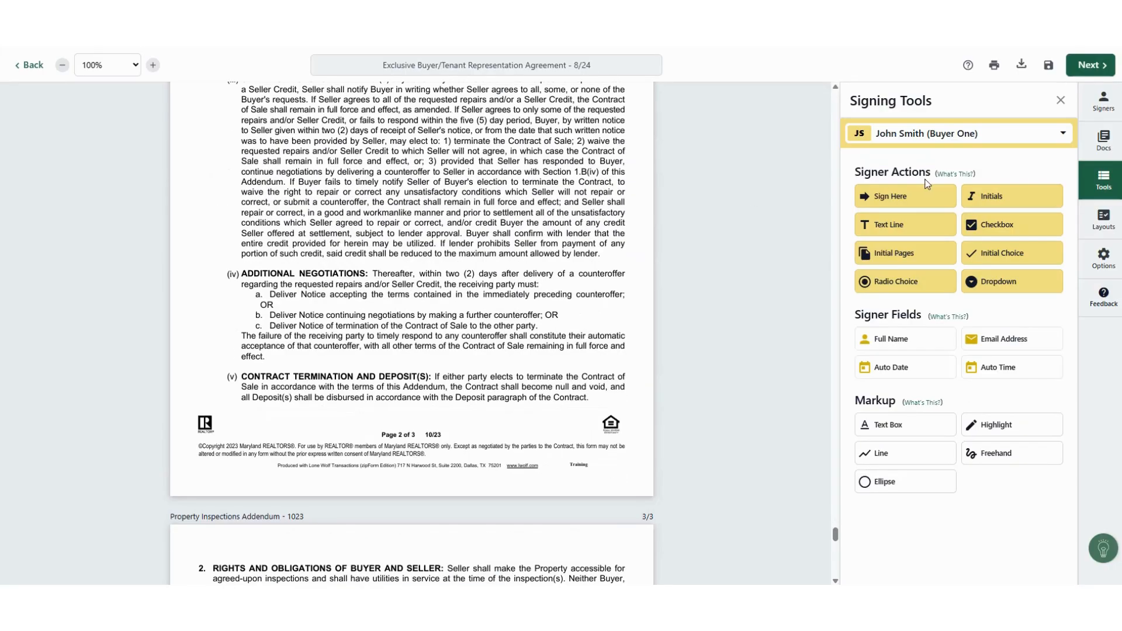
scroll(778, 192, "up", 18)
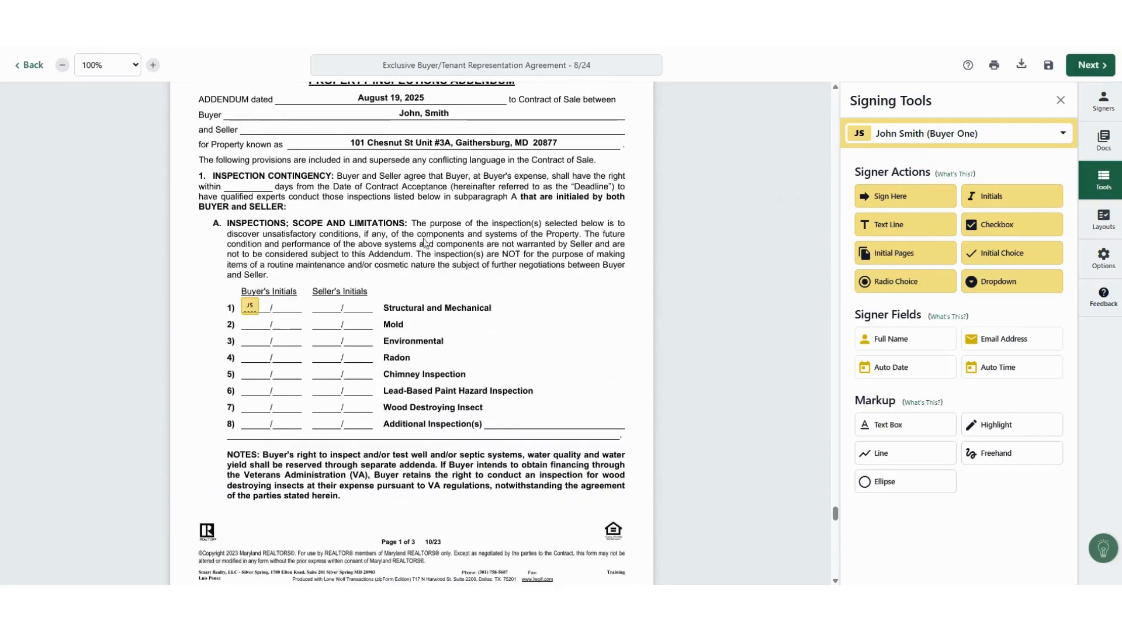
scroll(689, 268, "up", 5)
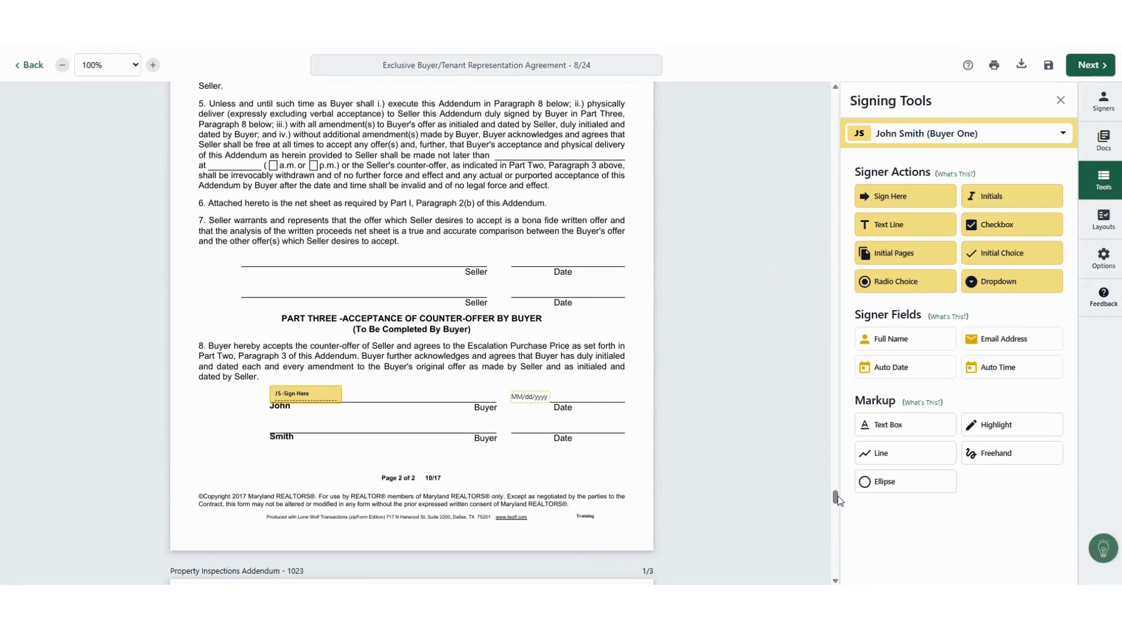
Step: Place the signer's Full Name field on the FIRPTA addendum's Seller line
left_click_drag(837, 496, 798, 298)
scroll(798, 298, "down", 20)
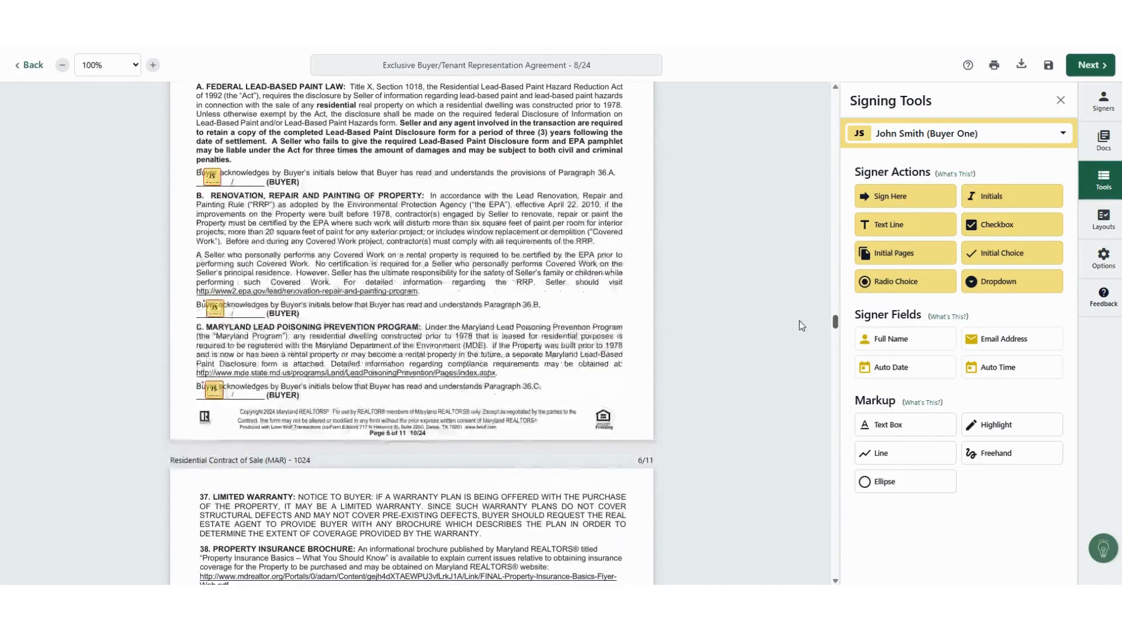
scroll(804, 359, "down", 12)
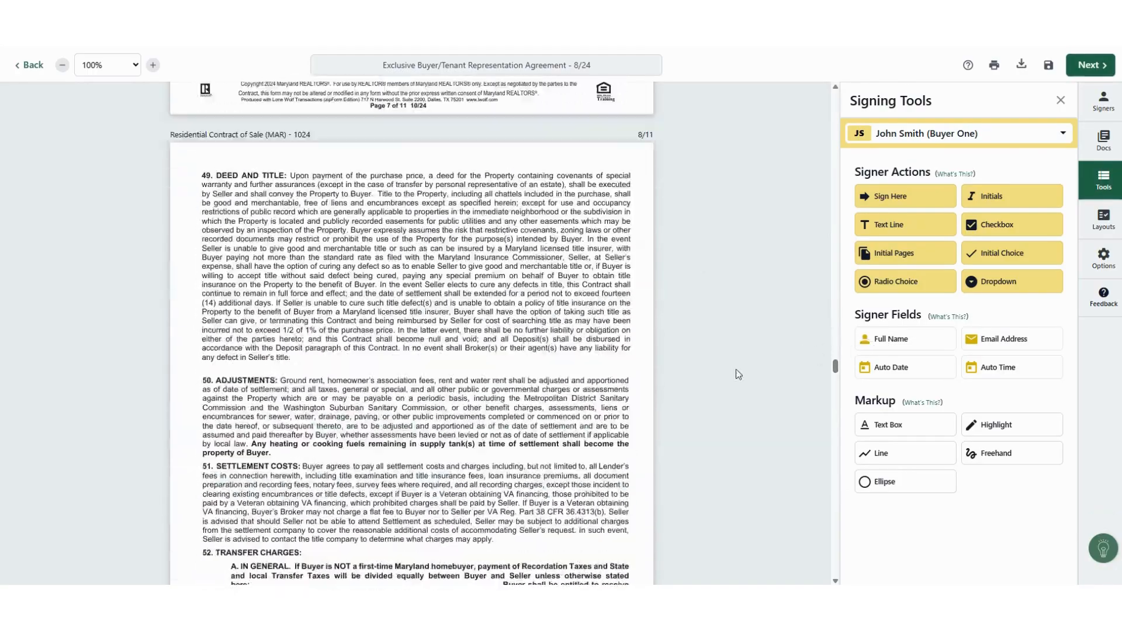
mouse_move(835, 374)
left_mouse_down()
mouse_move(837, 509)
mouse_move(863, 546)
mouse_move(839, 571)
left_mouse_up()
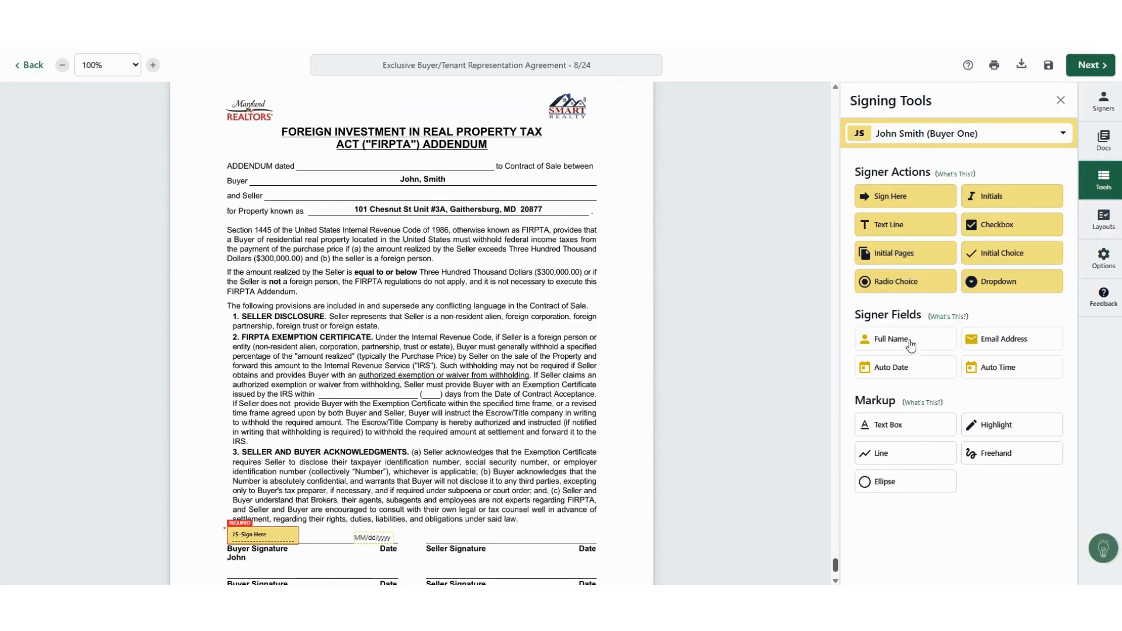
left_click_drag(919, 342, 286, 195)
Step: Add a free text box on the IRS line and write a note in it
left_click(887, 425)
left_click(355, 407)
left_click_drag(400, 409, 367, 396)
left_click(371, 394)
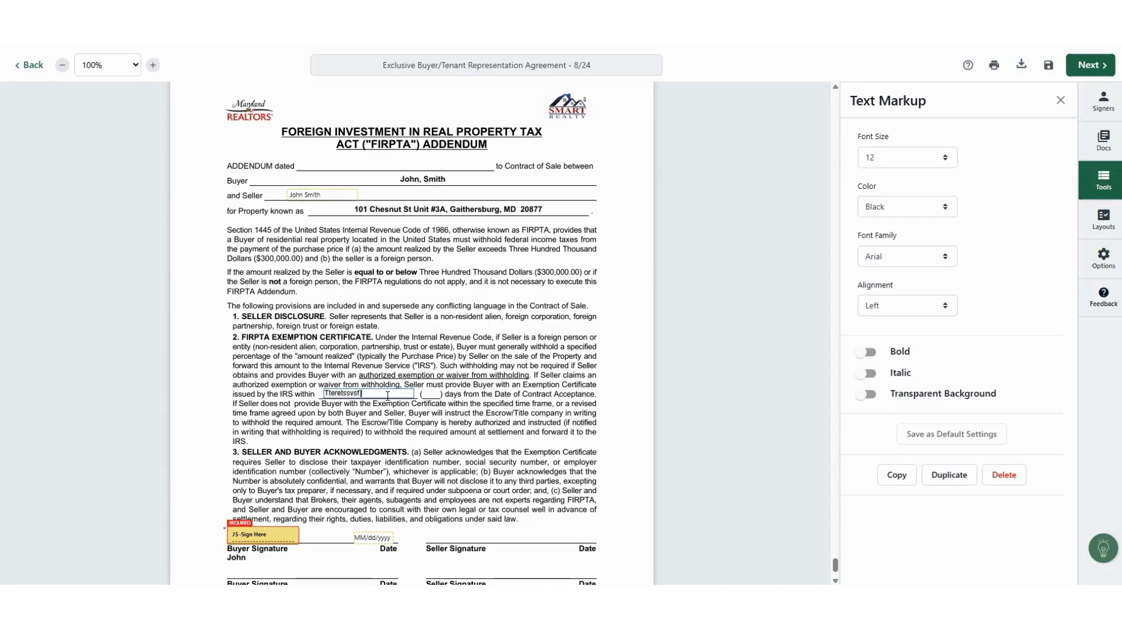
left_click(493, 336)
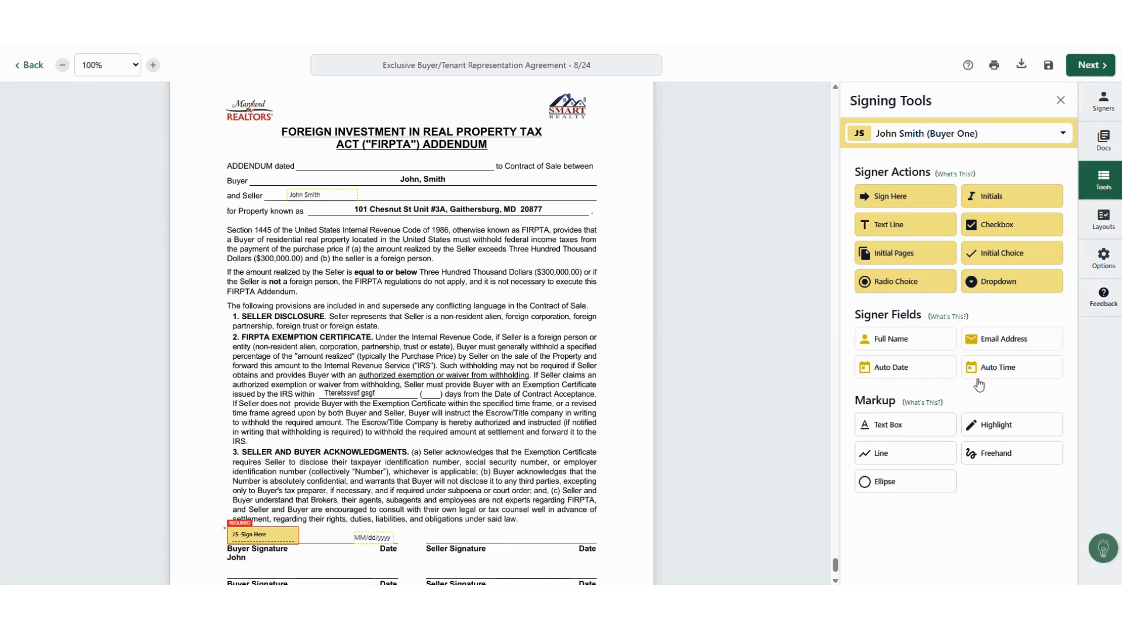
Step: Add a date field on the ADDENDUM dated line, a signer e-mail field, and buyer initials
left_click_drag(920, 370, 397, 159)
left_click_drag(1022, 348, 474, 185)
left_click(494, 185)
left_click(678, 274)
left_click_drag(985, 201, 584, 135)
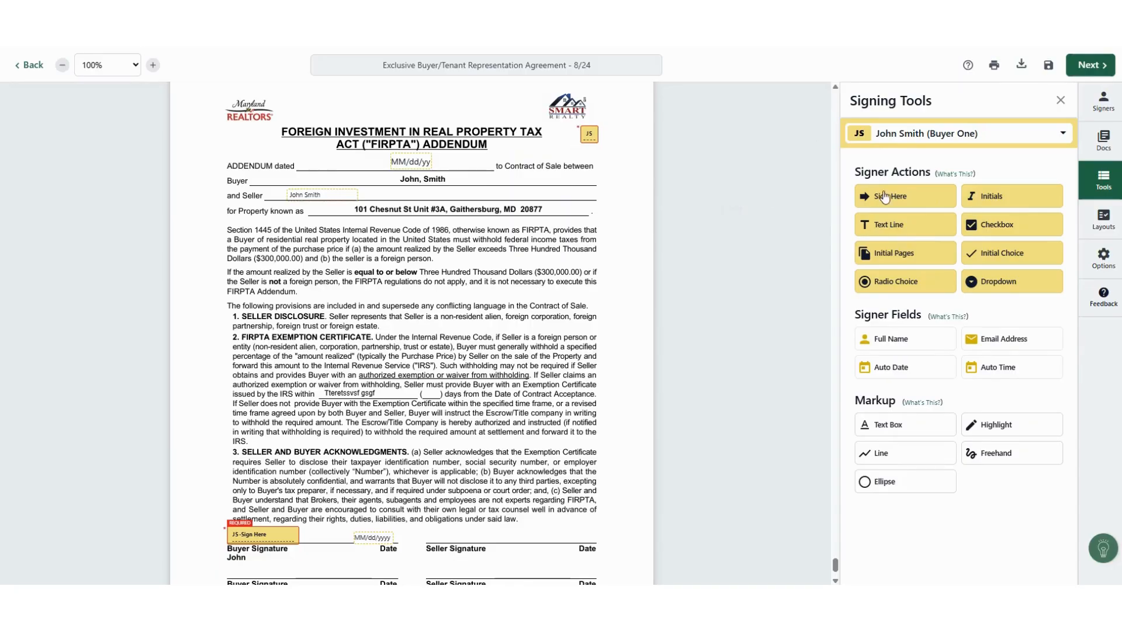
Step: Add a buyer signature field near the title and an optional buyer text field beside Buyer
left_click_drag(885, 197, 542, 145)
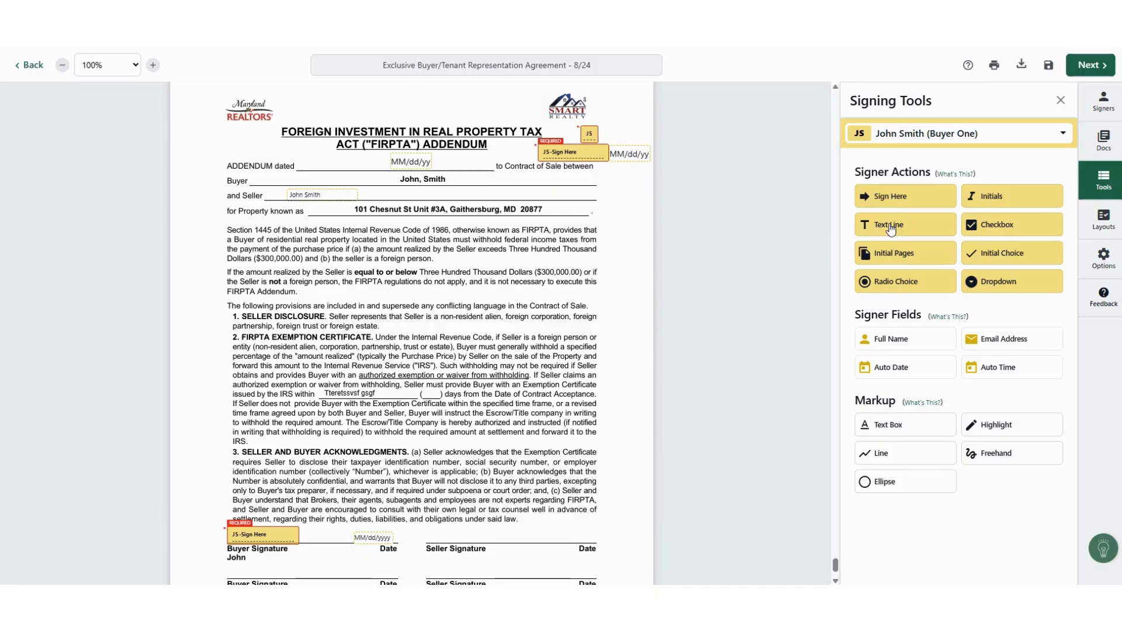
left_click_drag(890, 228, 542, 179)
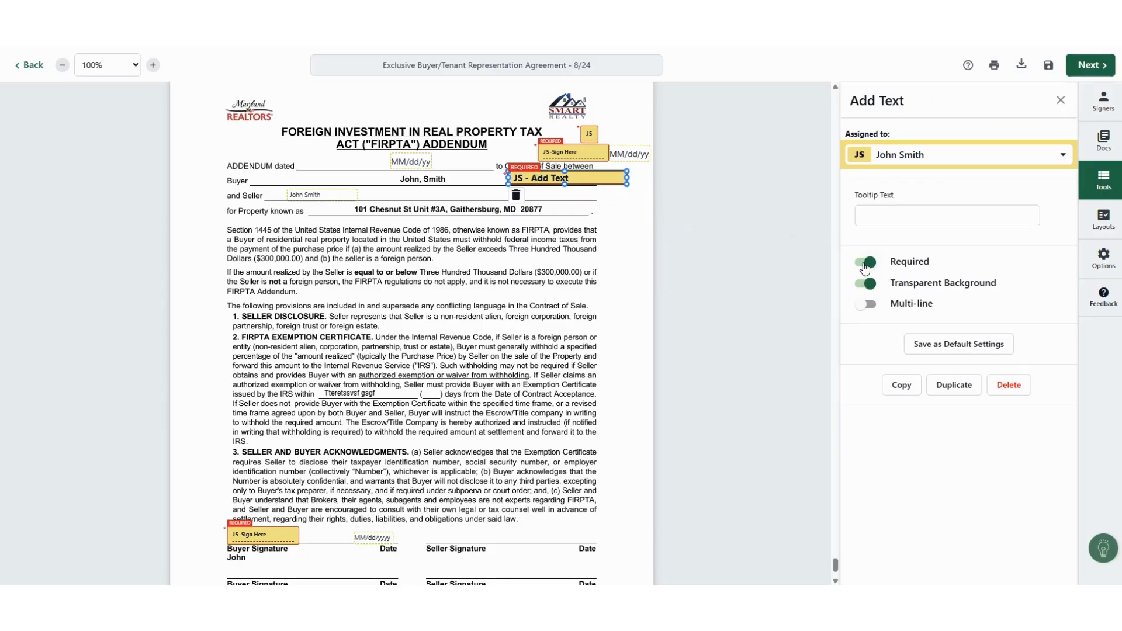
left_click(865, 264)
left_click_drag(584, 177, 544, 181)
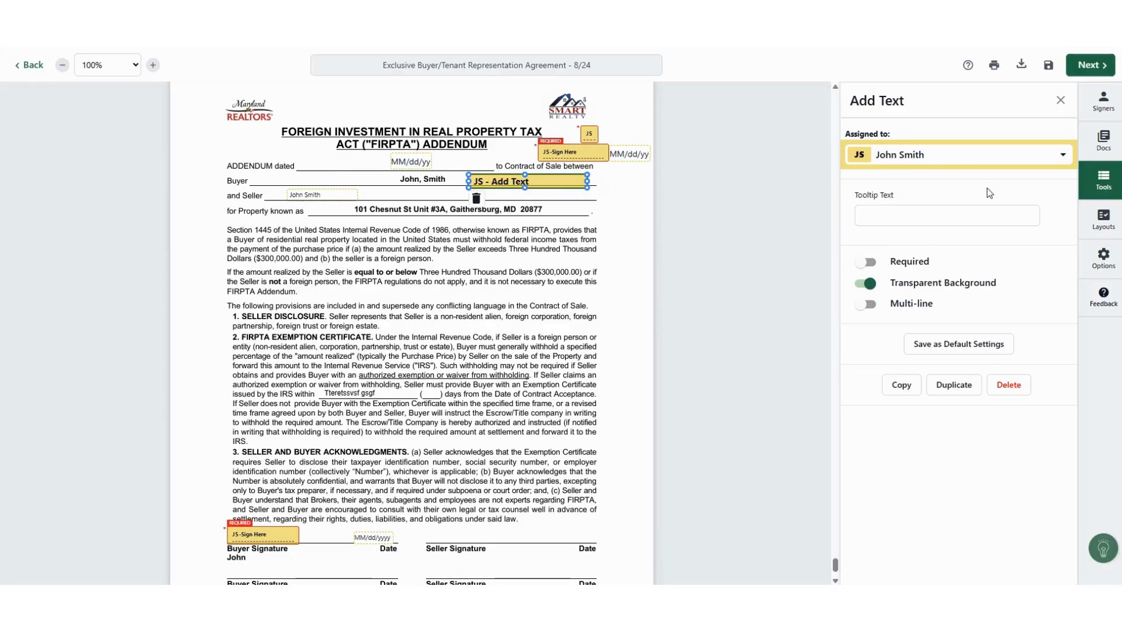
left_click(1060, 100)
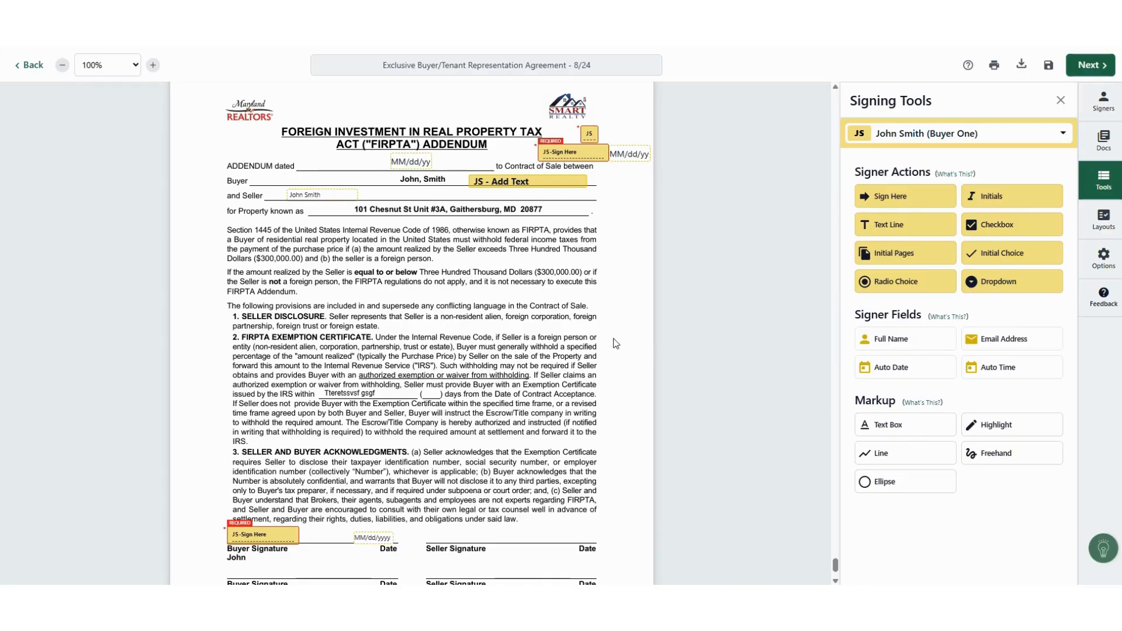
scroll(616, 344, "down", 2)
scroll(831, 523, "up", 5)
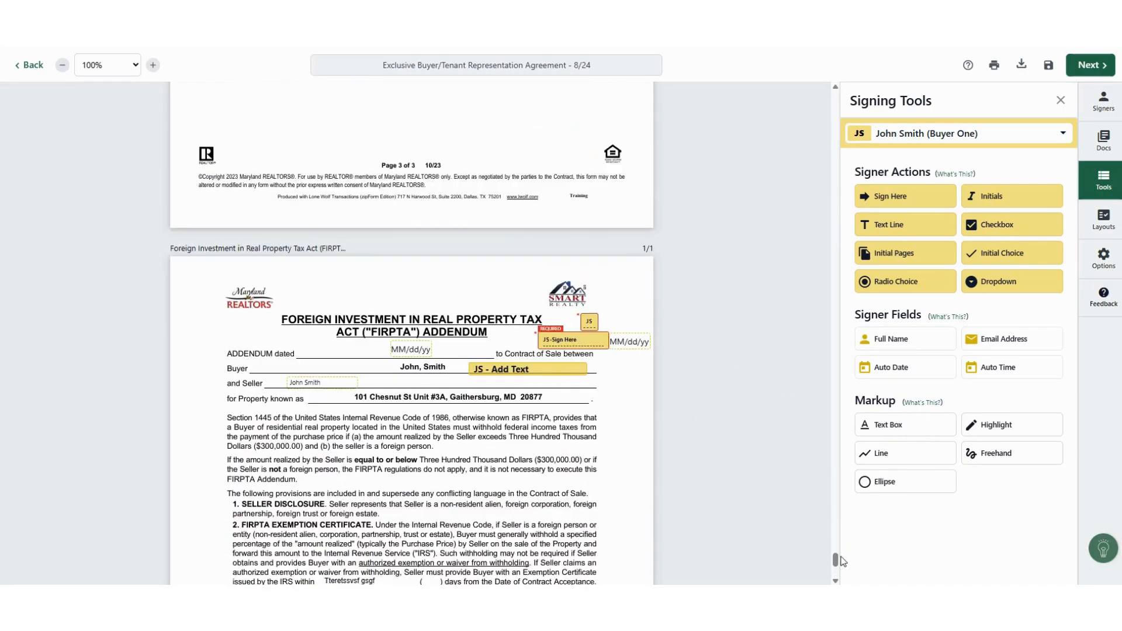
scroll(834, 104, "up", 20)
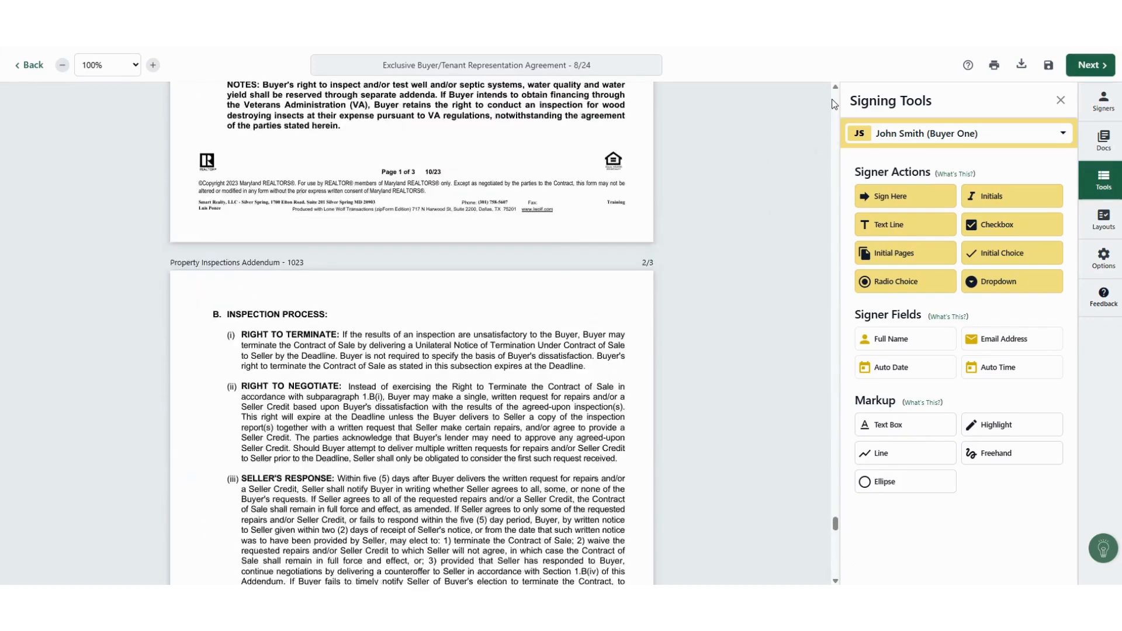
scroll(625, 320, "down", 3)
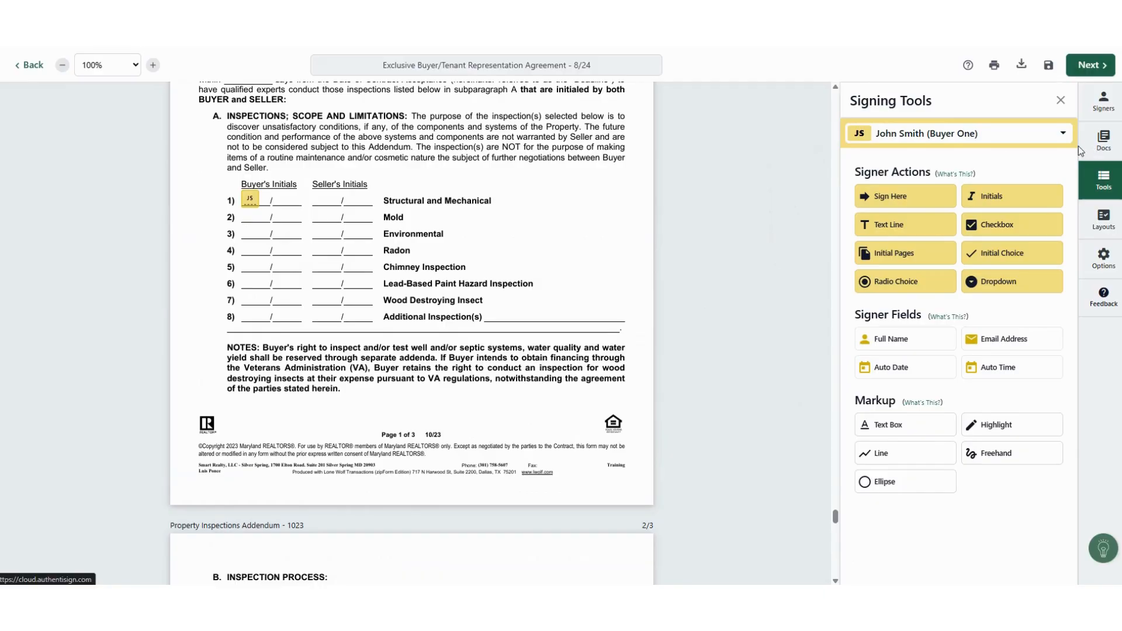
Step: Finalize the signing setup and send the invitations, expiring 9/18/2025
left_click(1086, 67)
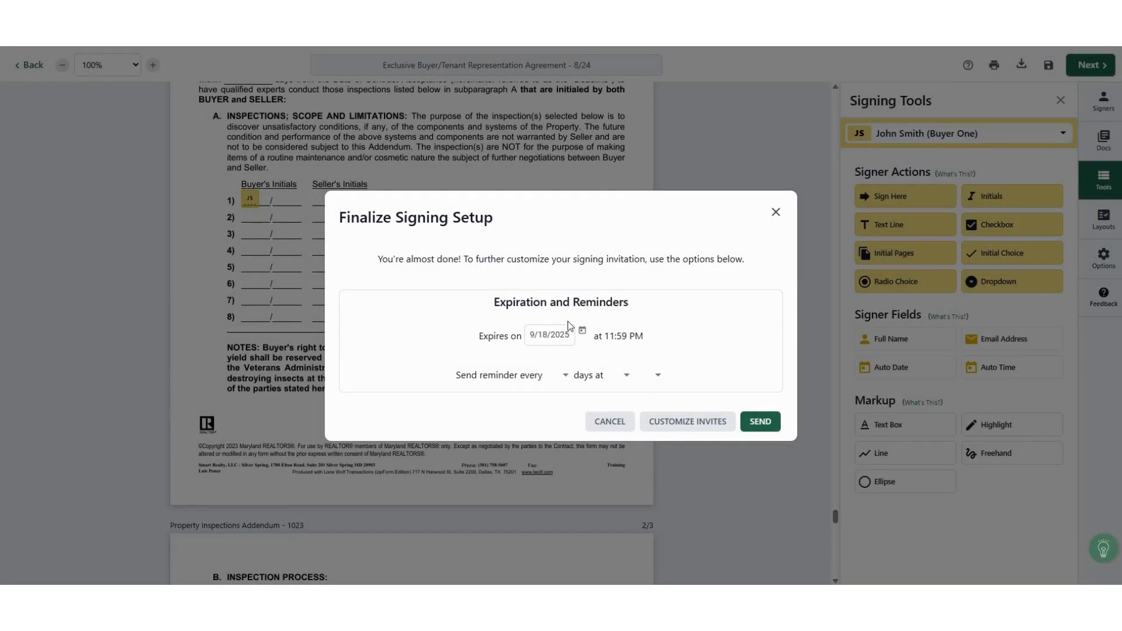
left_click(760, 422)
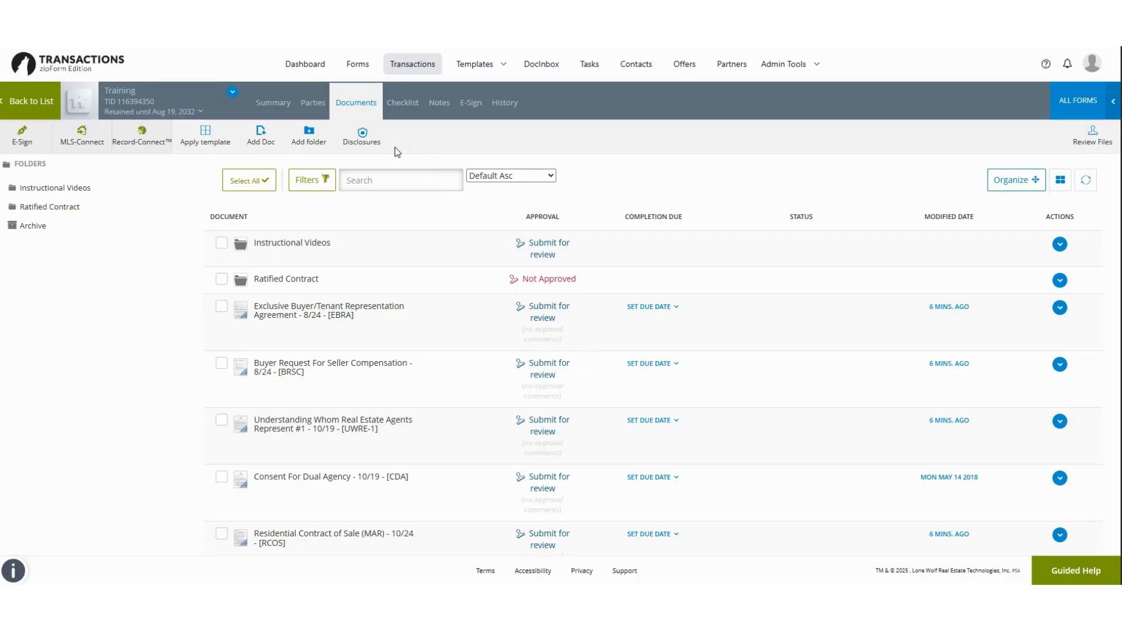
Step: Go to the transaction Summary and view all e-signings in progress
left_click(278, 109)
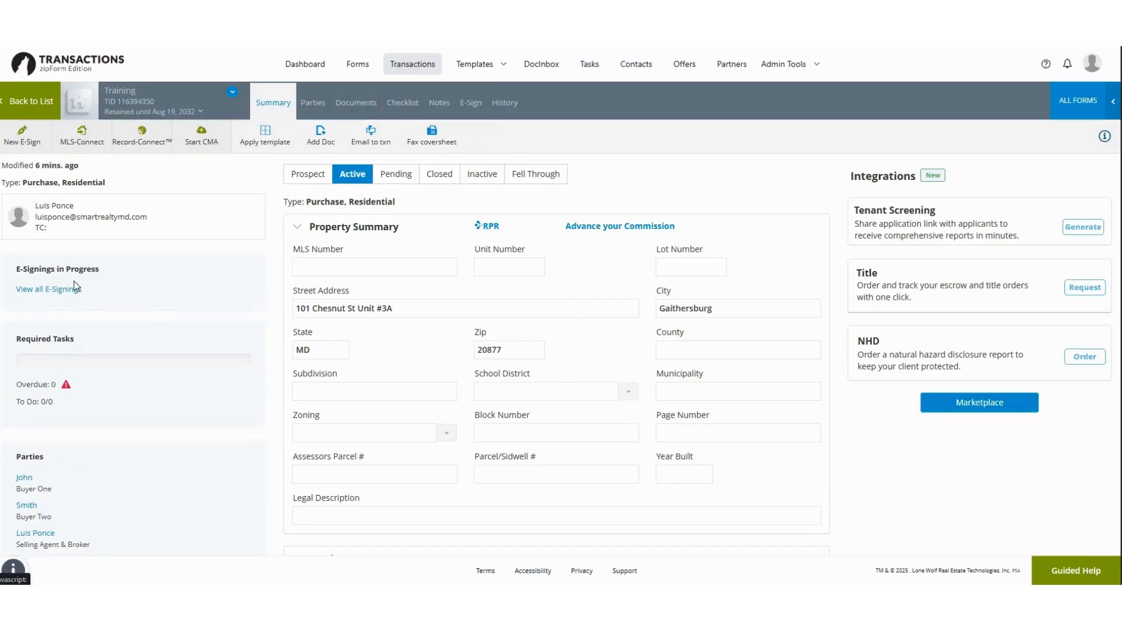
left_click(58, 291)
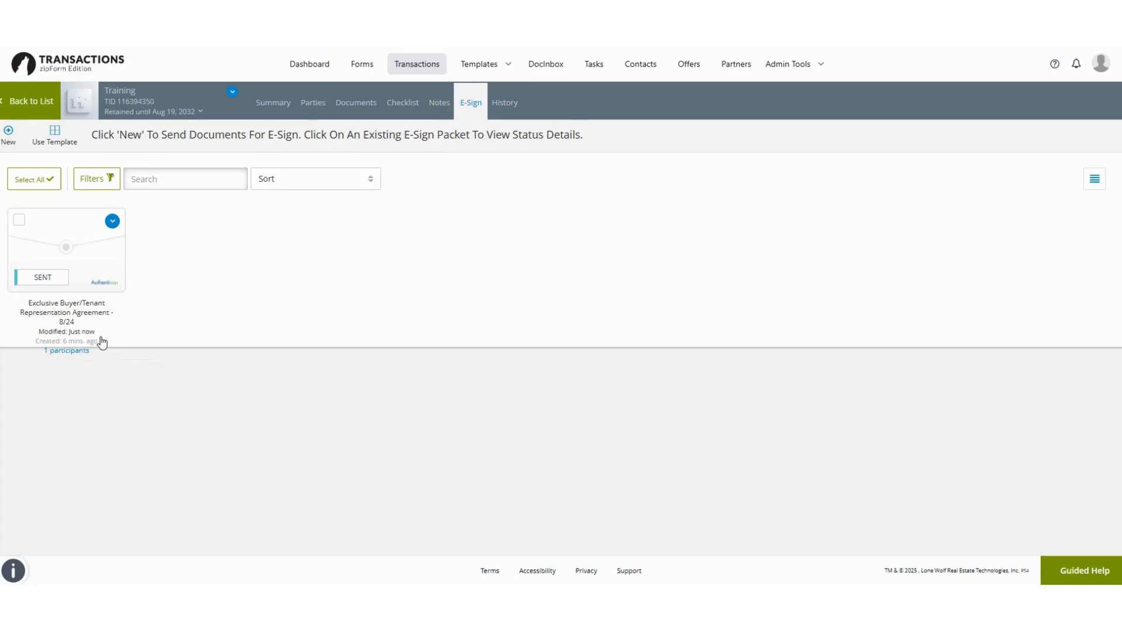
Step: Open the SENT packet's status details and check its Action Items menu
left_click(83, 240)
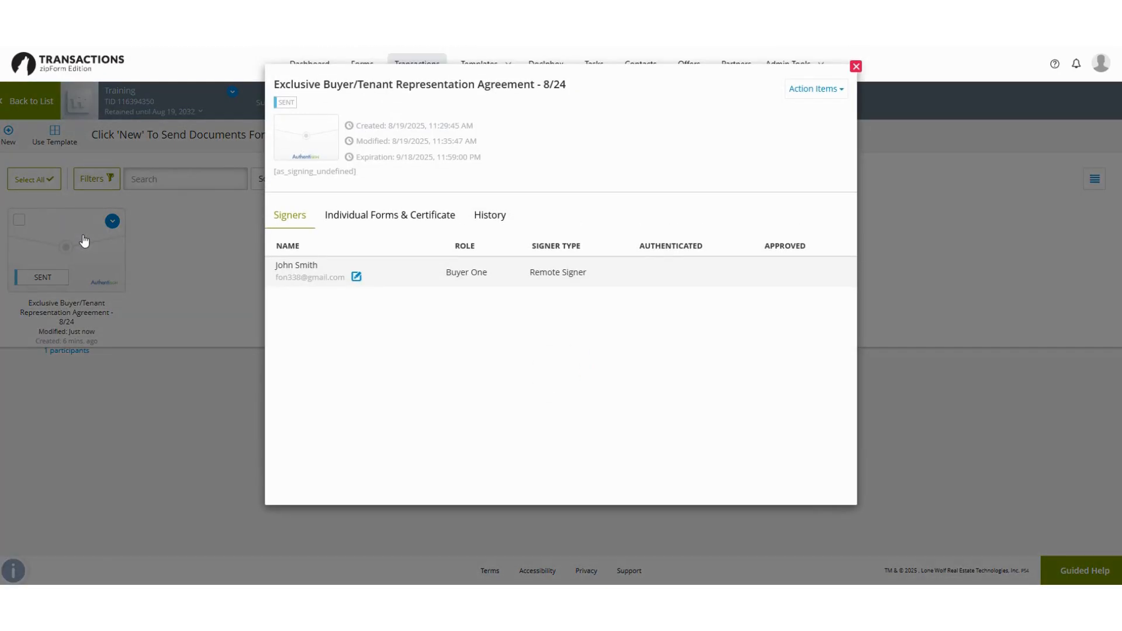
left_click(816, 91)
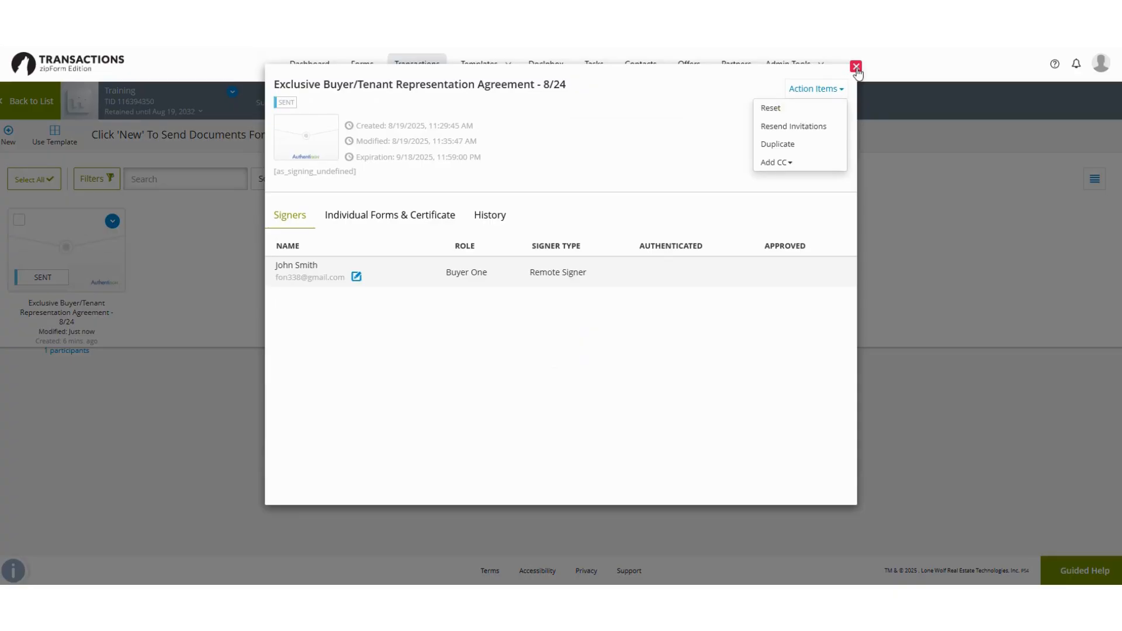
left_click(648, 173)
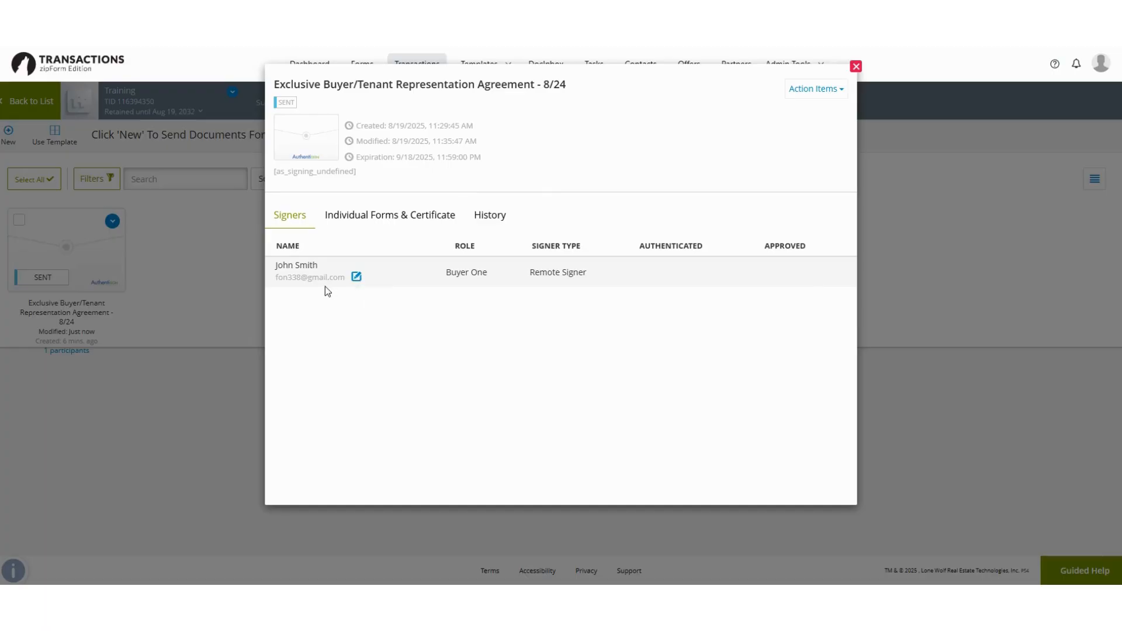
Step: Correct the buyer signer's e-mail by inserting the digit 4, and resend the invitation
left_click(354, 279)
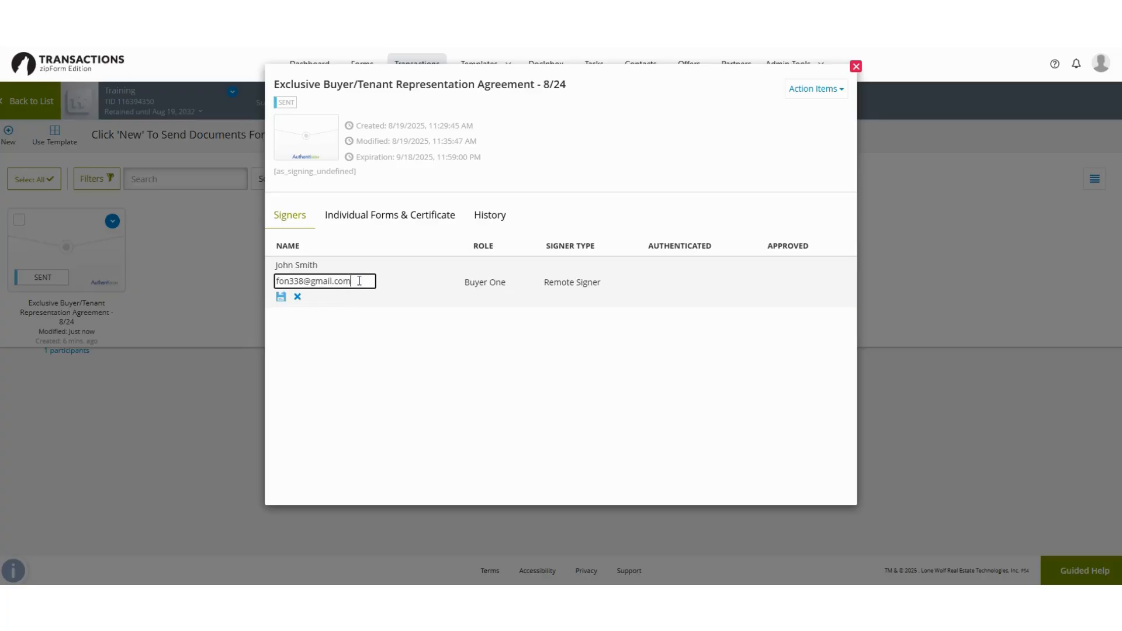
left_click(295, 298)
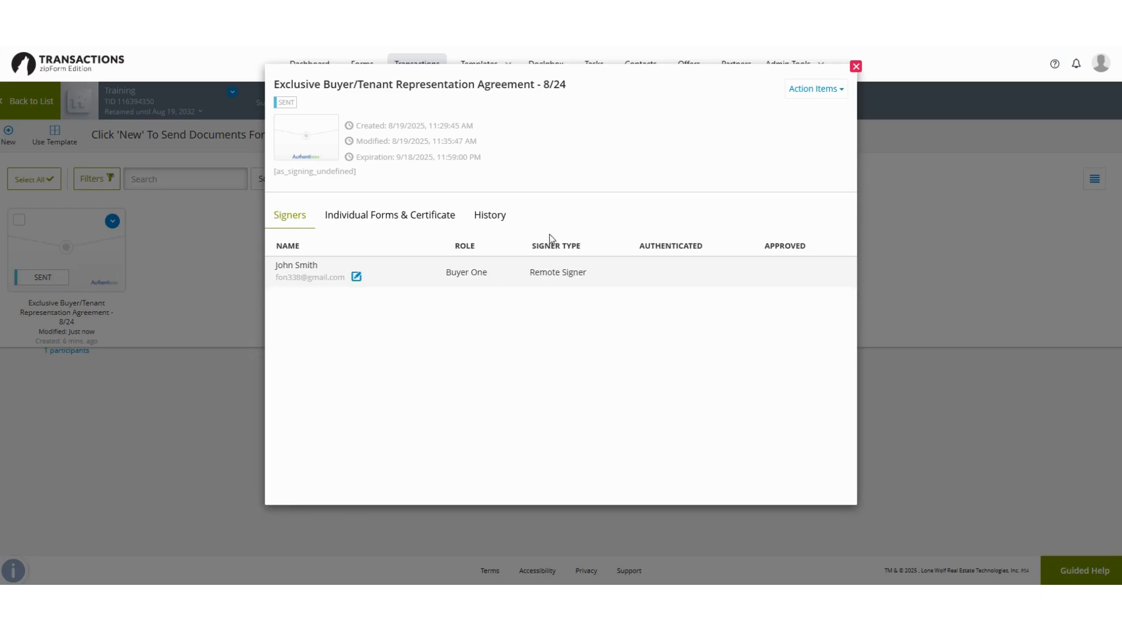
left_click(356, 277)
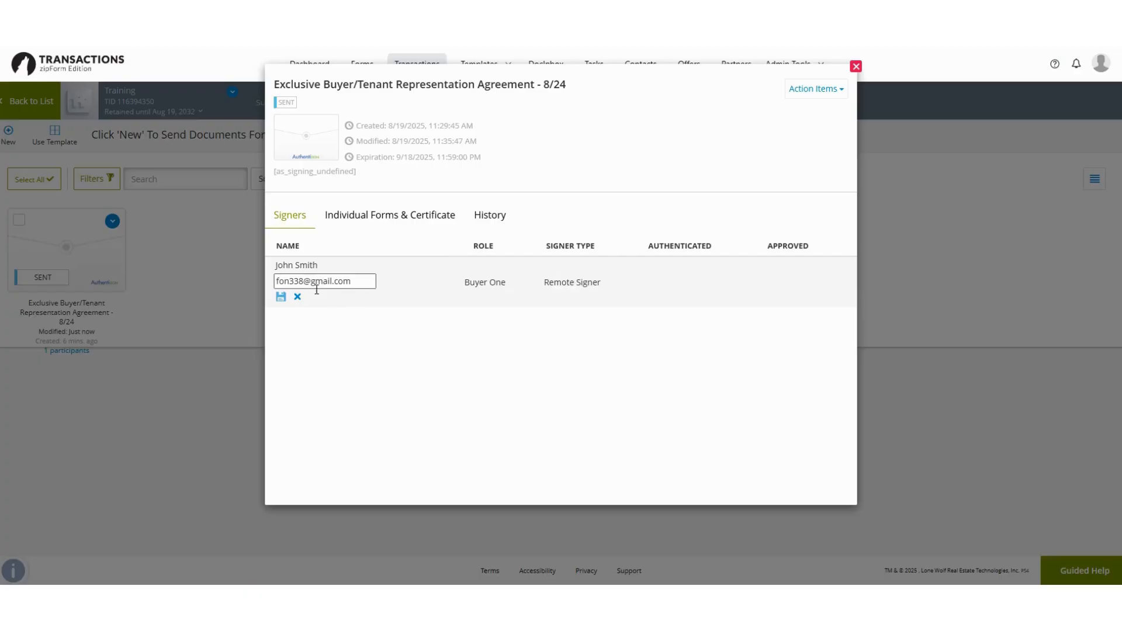
left_click(303, 278)
type("4")
left_click(280, 297)
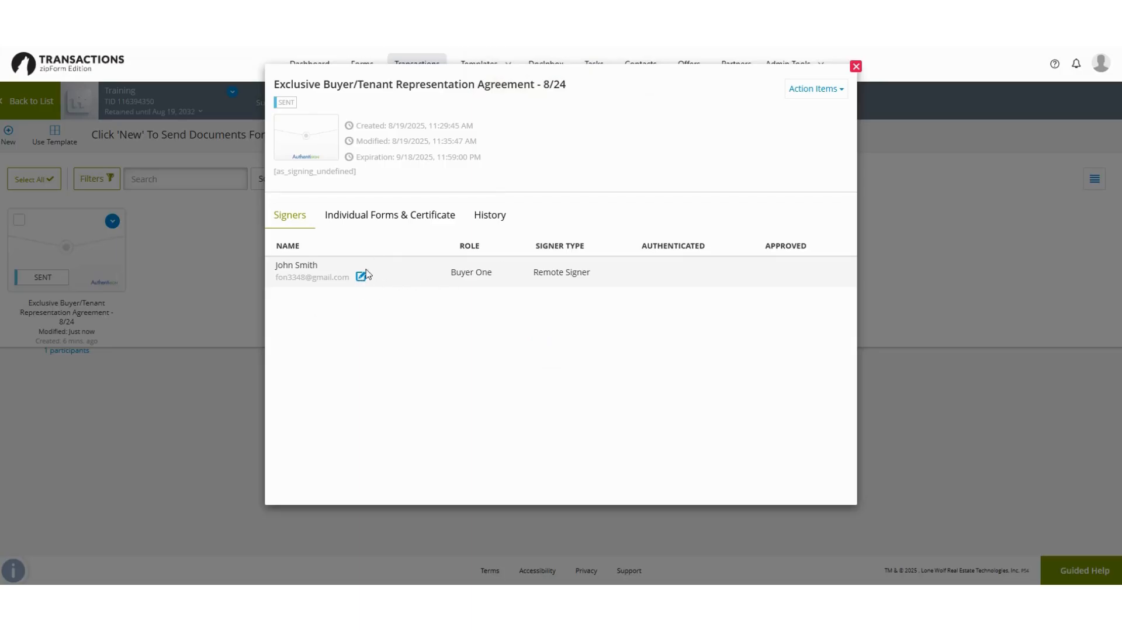
left_click(827, 96)
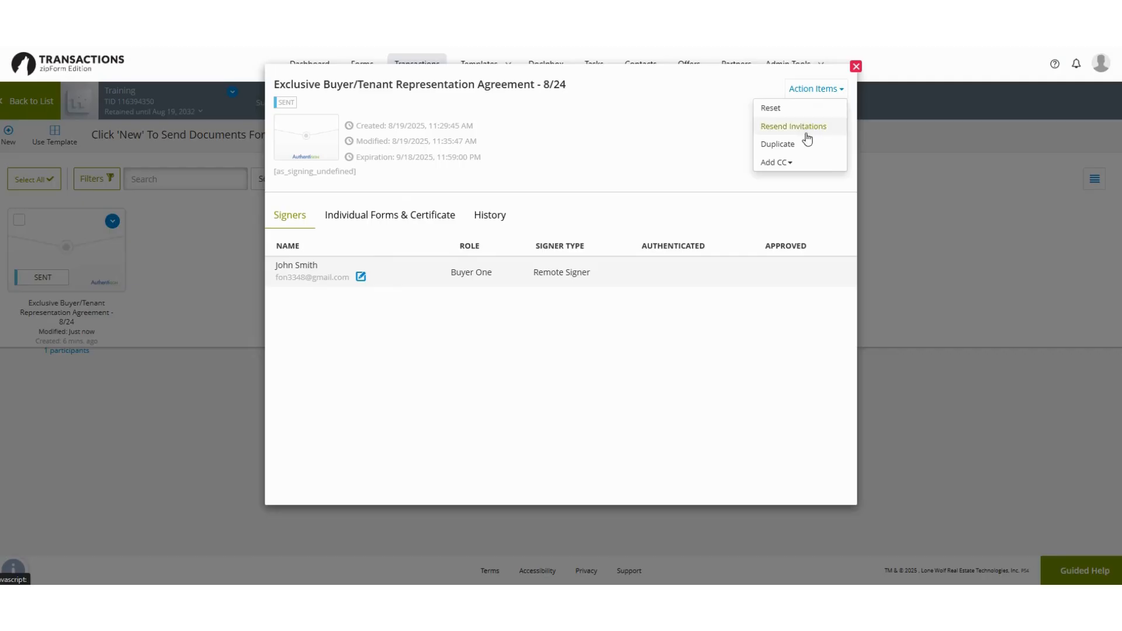
Step: Reset the sent signing packet and review its fields in the e-signature editor
left_click(771, 109)
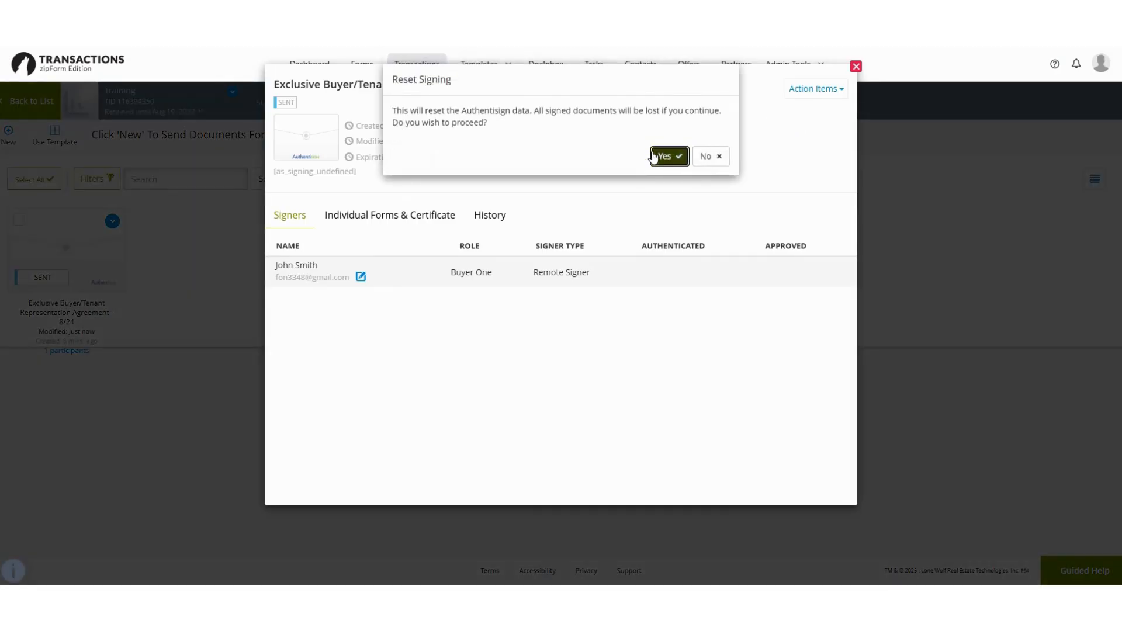
left_click(657, 156)
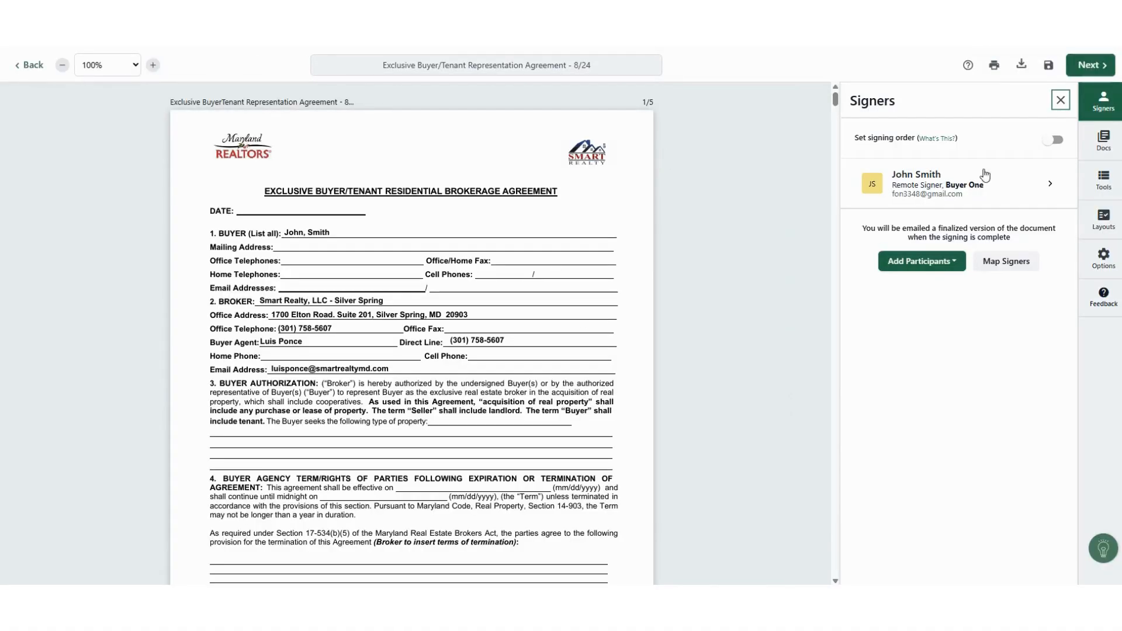
scroll(500, 338, "down", 15)
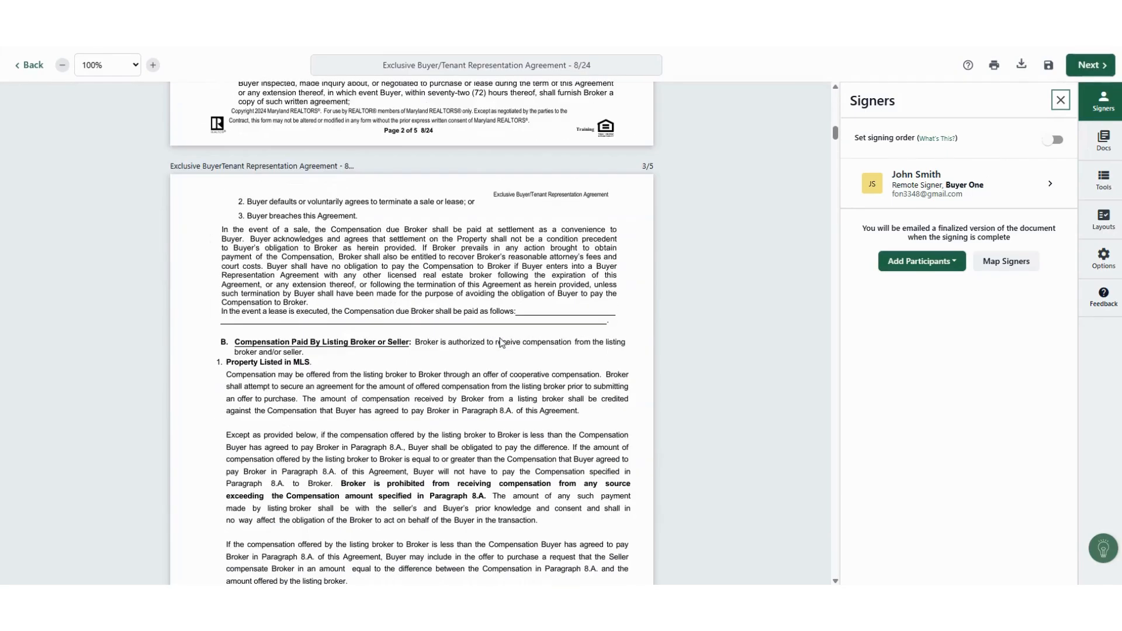
scroll(500, 337, "up", 15)
scroll(500, 337, "down", 8)
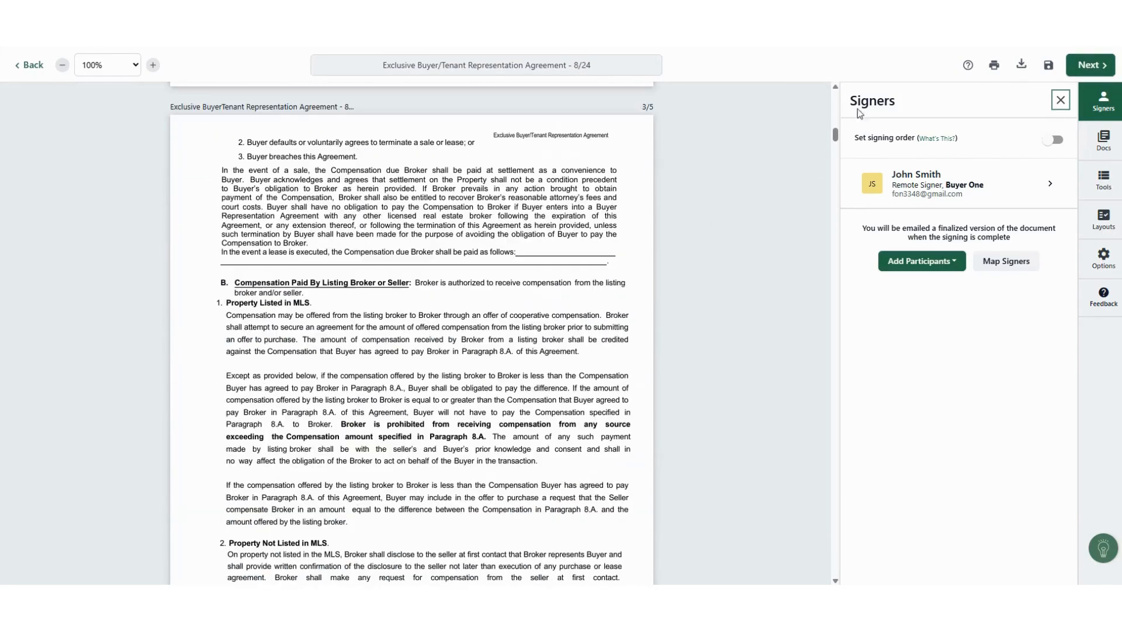
left_click_drag(835, 134, 835, 193)
Step: Review the remaining signing fields and show the packet's Documents and Forms list
scroll(439, 309, "down", 2)
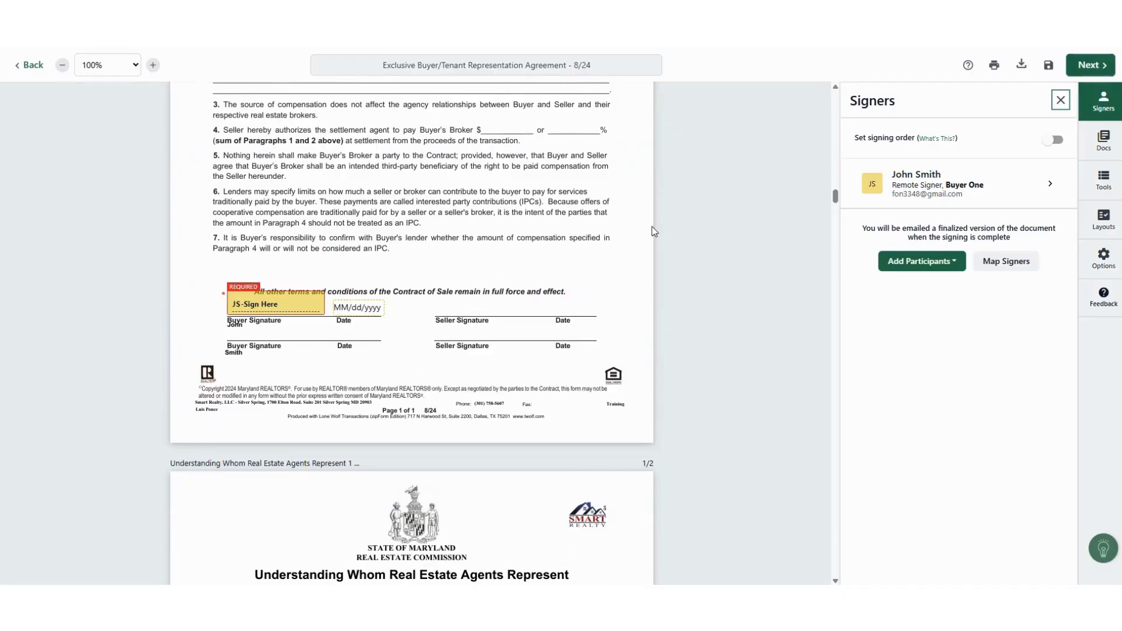
scroll(530, 303, "down", 15)
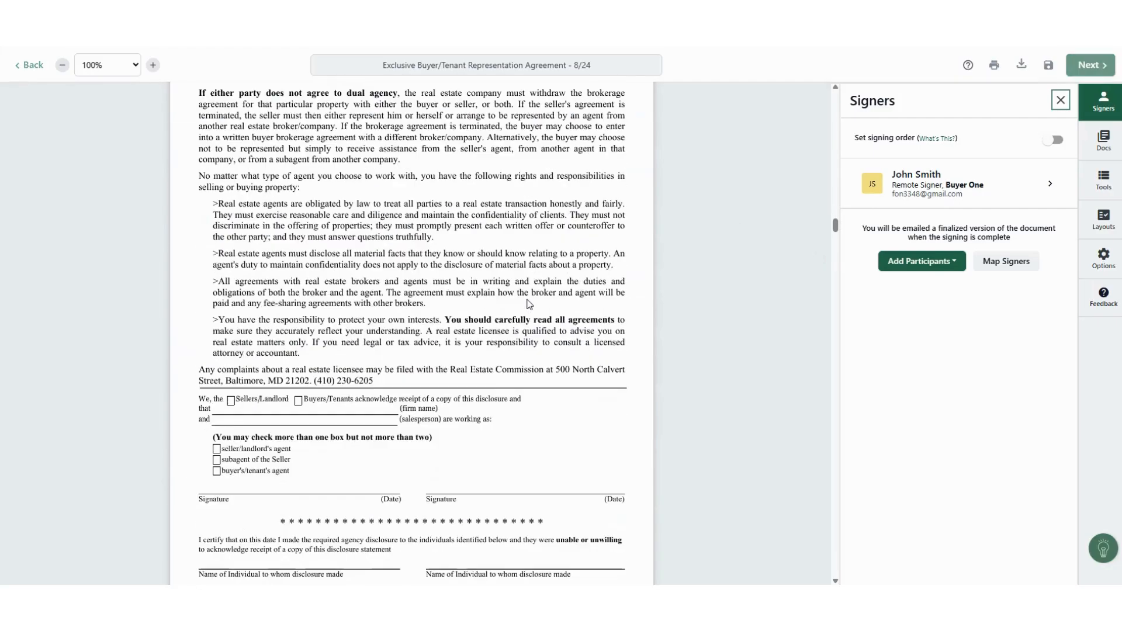
scroll(822, 216, "down", 3)
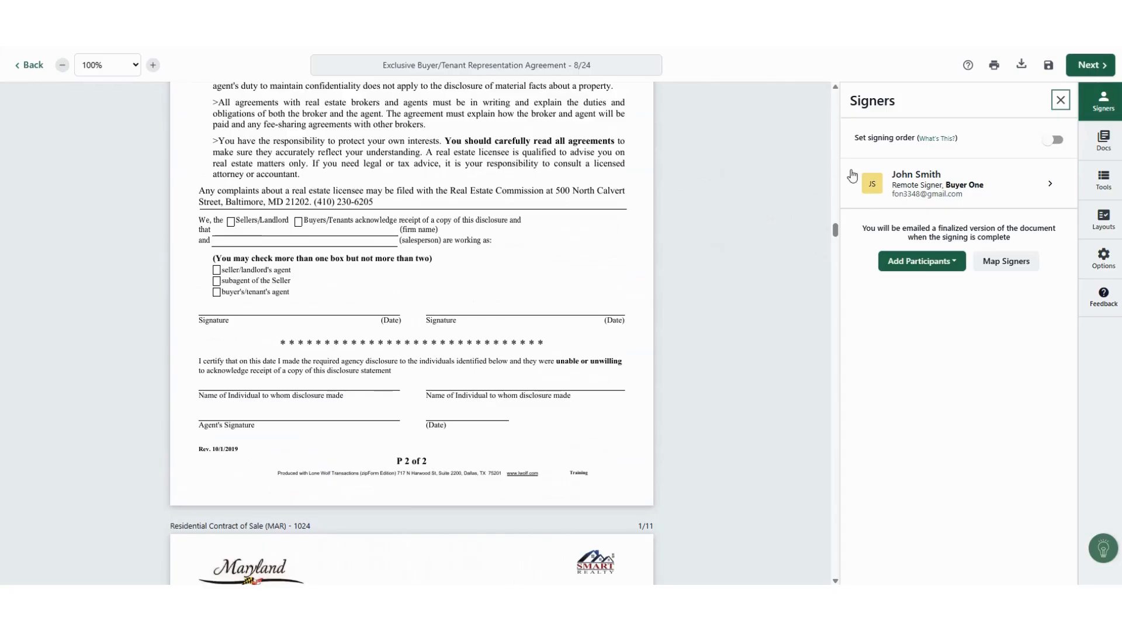
left_click(1105, 143)
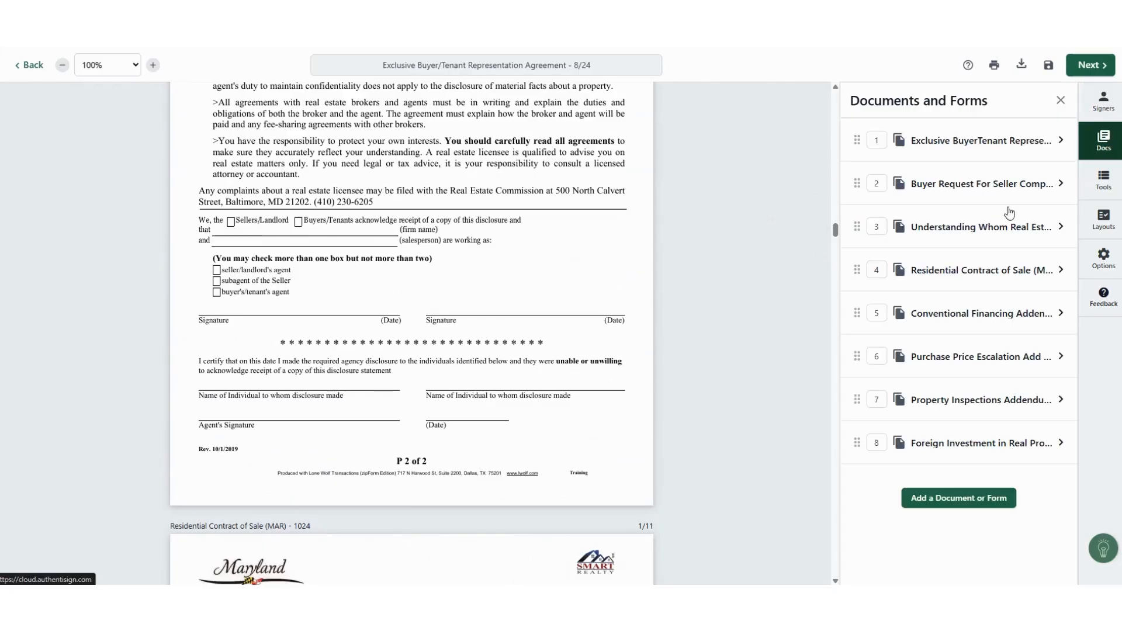
Step: Browse the Add a Document or Form dialog and close it without adding anything
left_click(948, 497)
scroll(570, 269, "down", 6)
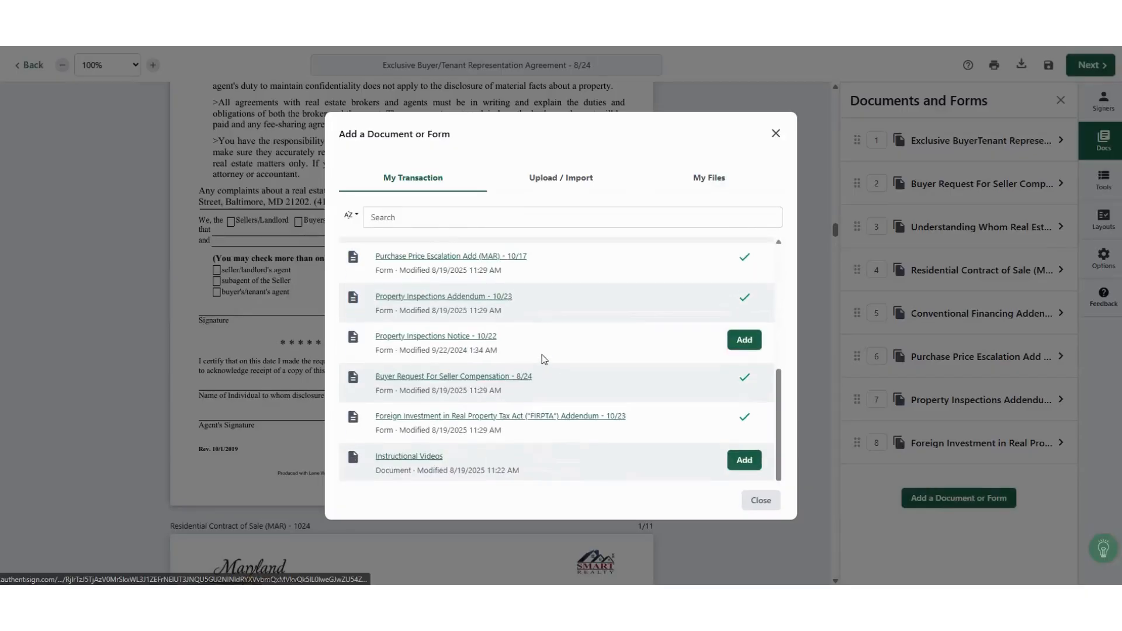
scroll(541, 358, "up", 5)
scroll(576, 329, "down", 2)
scroll(565, 330, "up", 3)
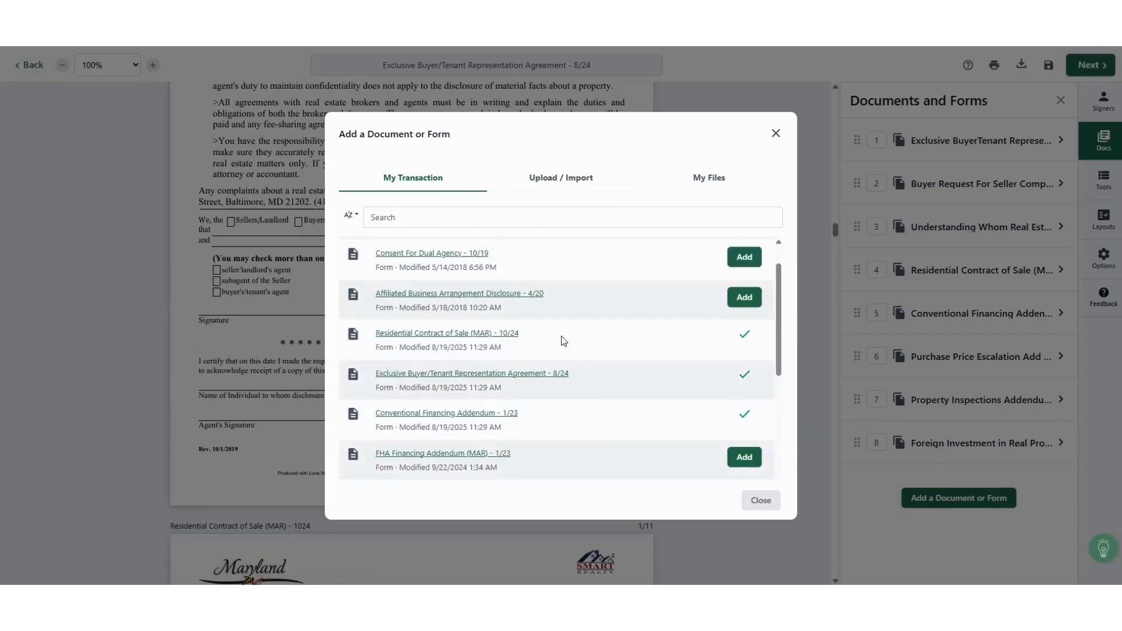
left_click(777, 133)
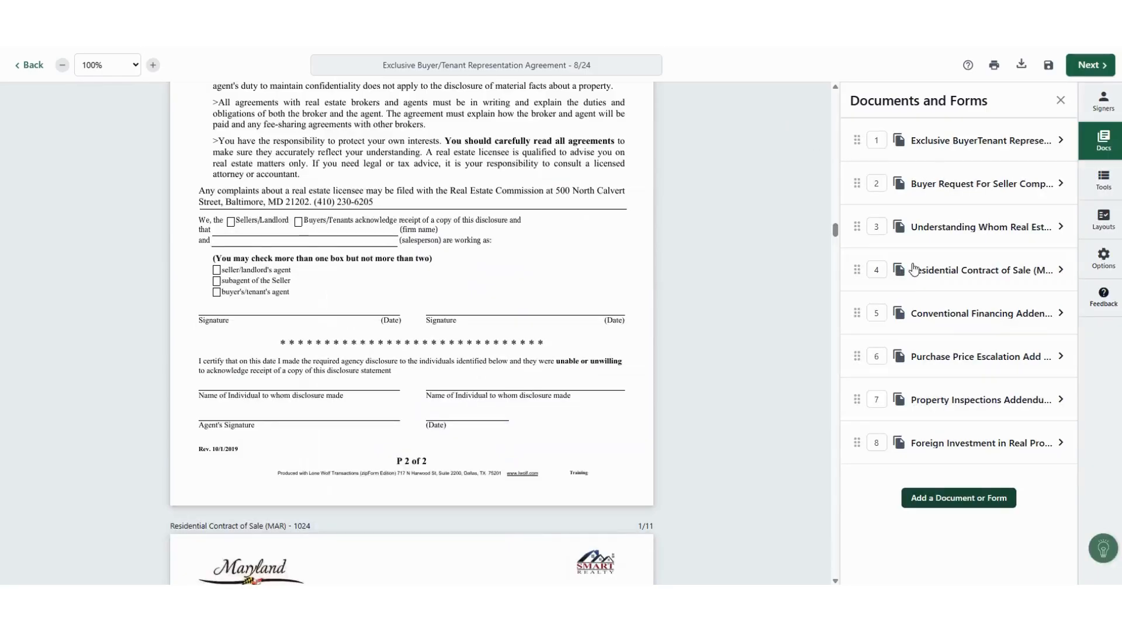
Step: Finalize the signing setup and send the invitations to the buyer
scroll(549, 216, "up", 5)
scroll(549, 216, "up", 1)
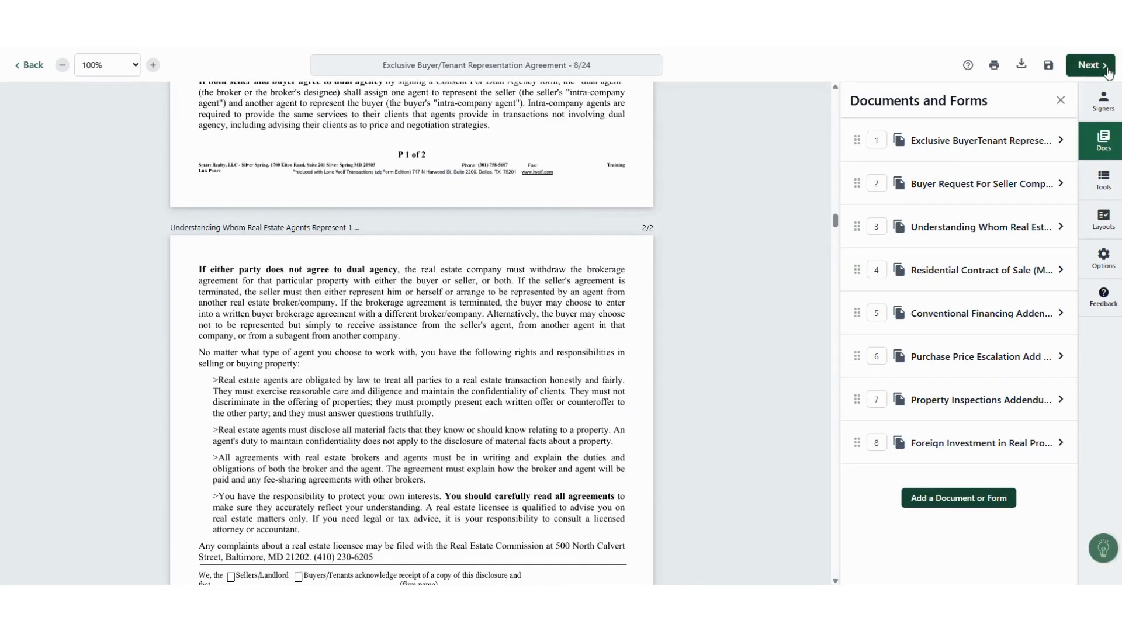
left_click(1090, 65)
left_click(761, 423)
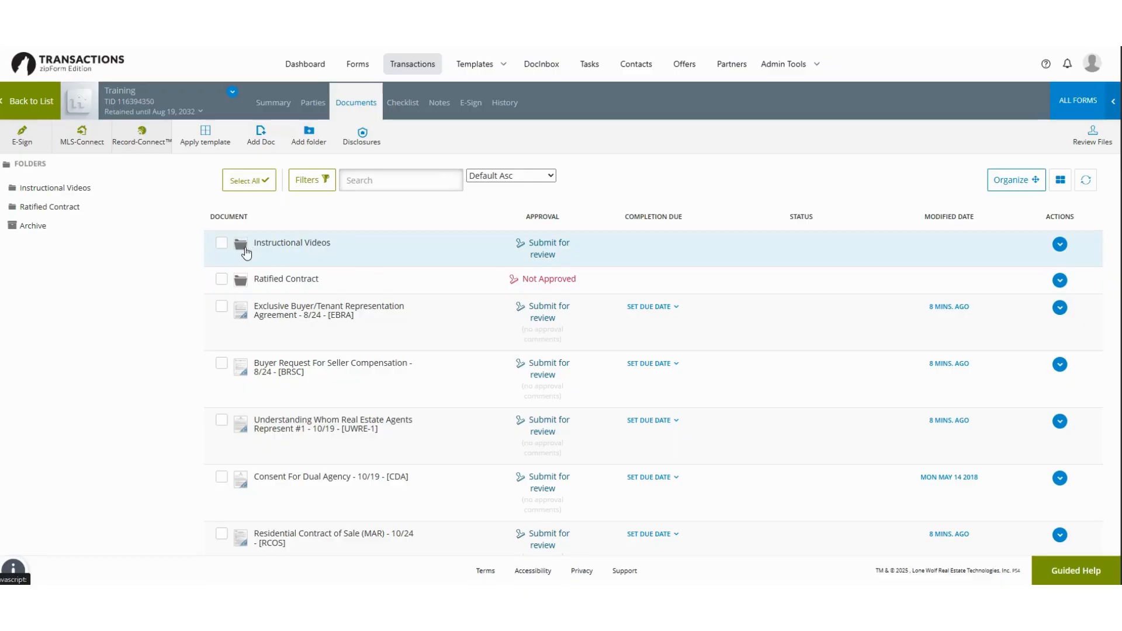
Step: Look inside the Instructional Videos folder, then return to the full document list
left_click(288, 245)
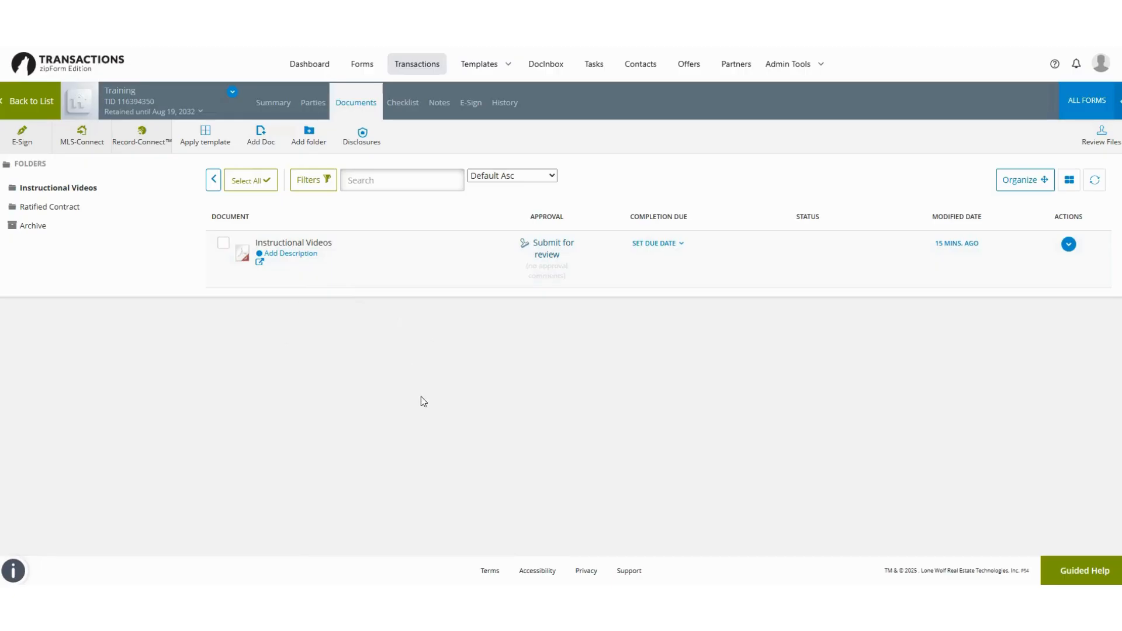
left_click(214, 183)
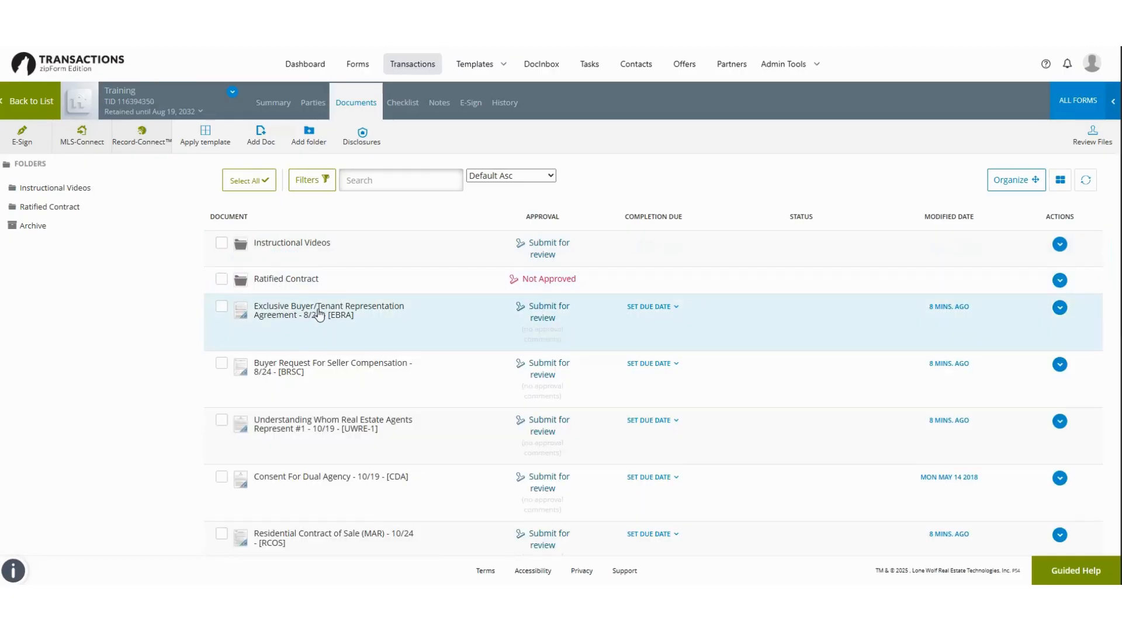
scroll(318, 316, "down", 1)
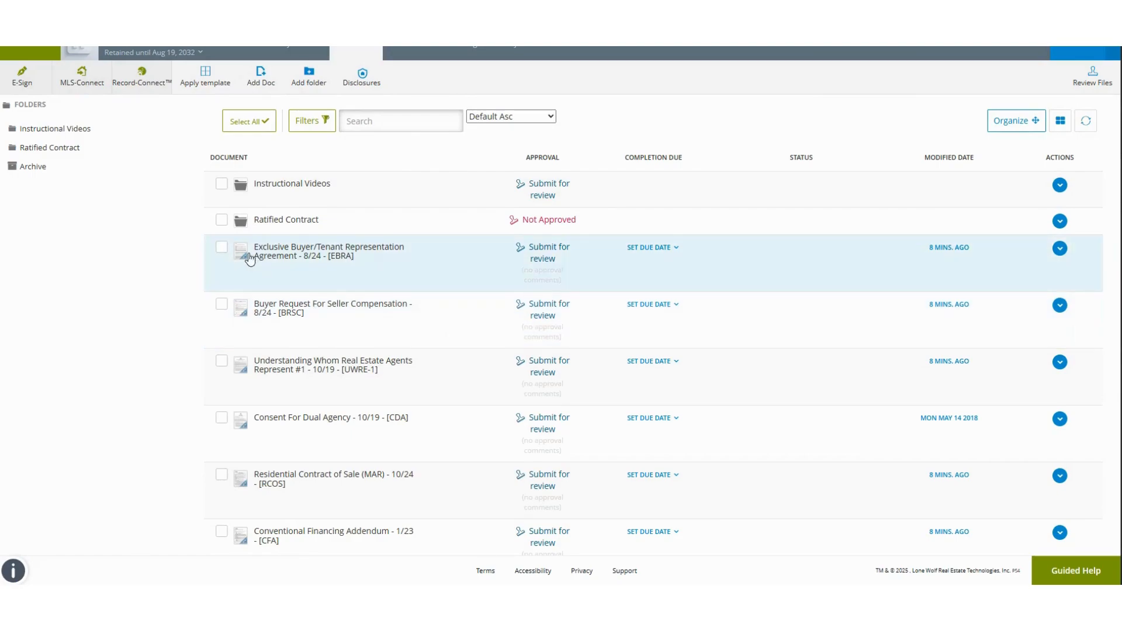
scroll(687, 102, "up", 1)
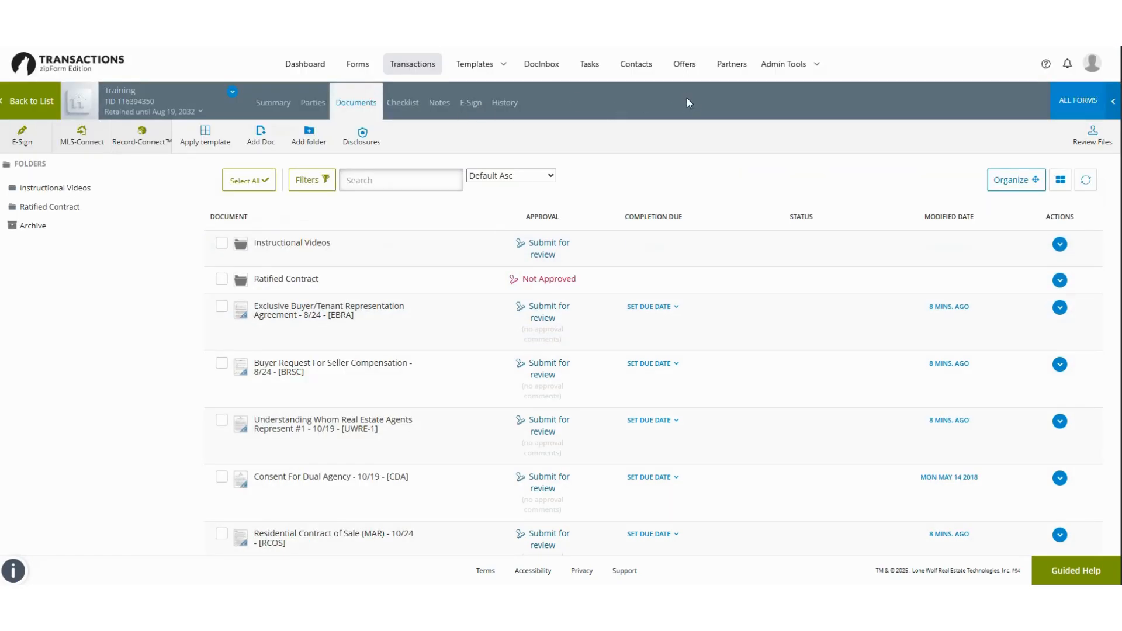
Step: Select the EBRA, BRSC, UWRE-1, CDA and RCOS forms in the document list
left_click(222, 306)
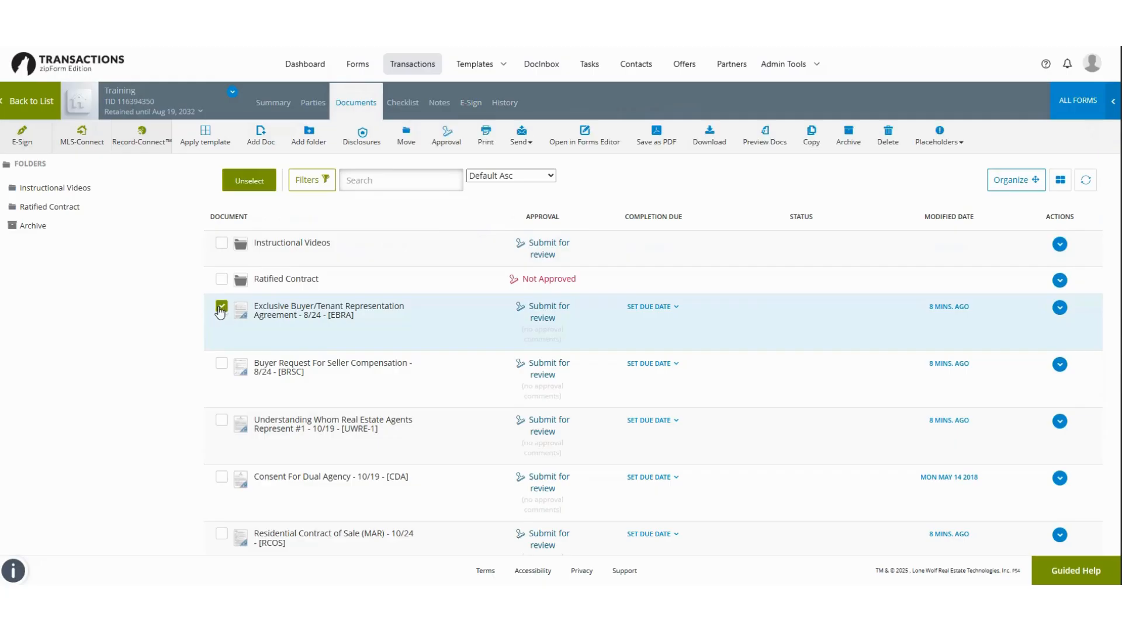
left_click(221, 363)
left_click(222, 420)
left_click(222, 477)
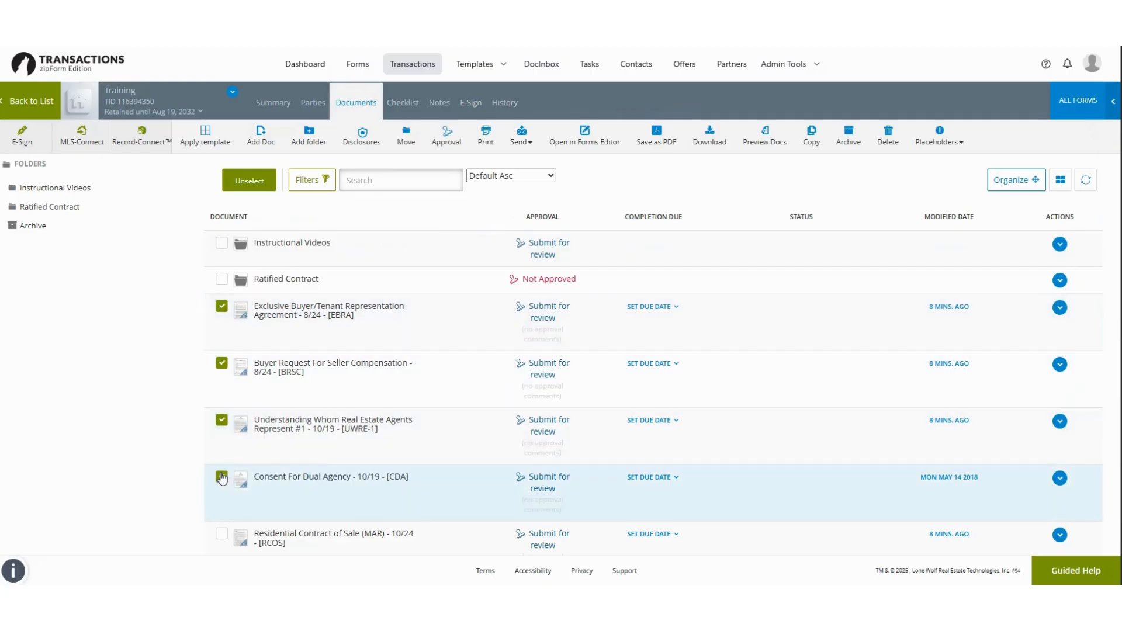
left_click(221, 533)
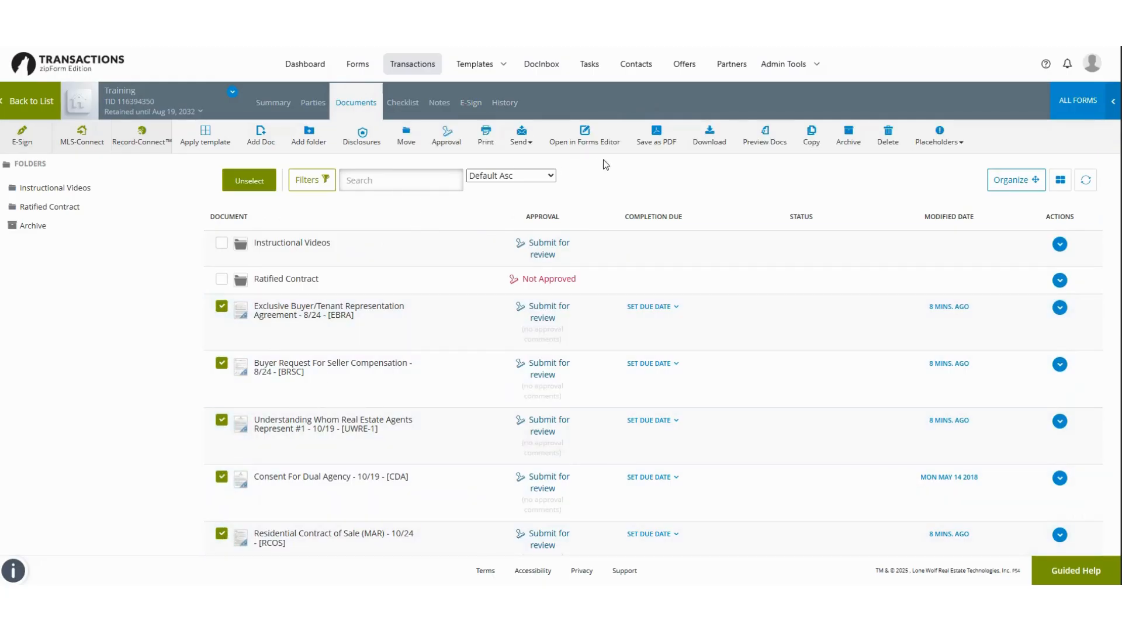
Step: Compile the five forms into one PDF on the device, contract of sale first, and download it
left_click(664, 137)
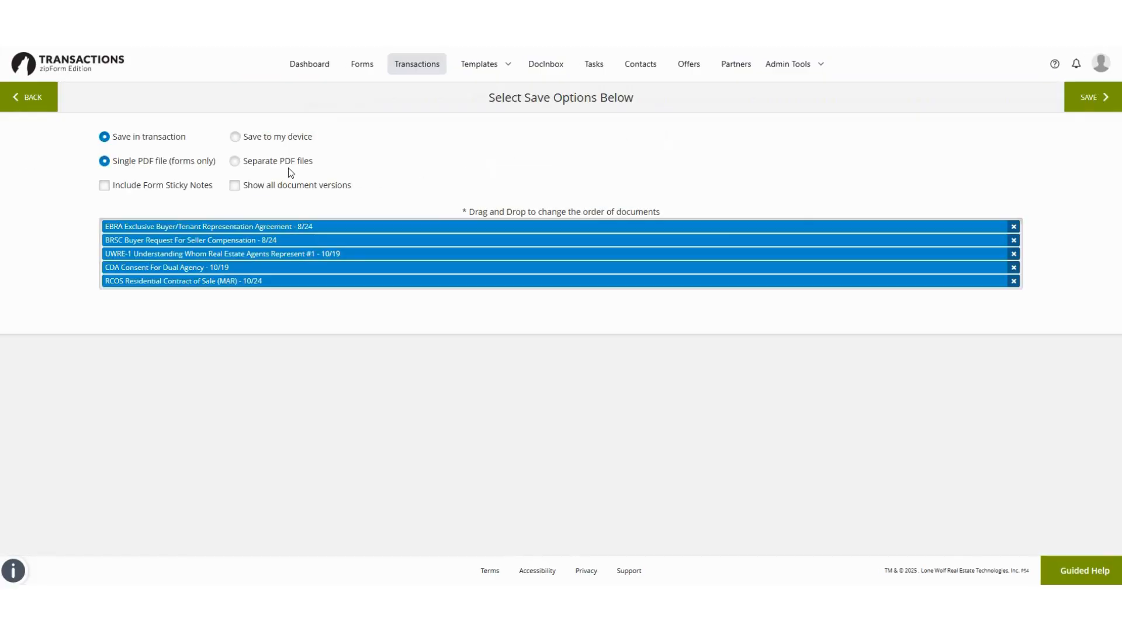
left_click(275, 147)
left_click_drag(224, 240, 338, 254)
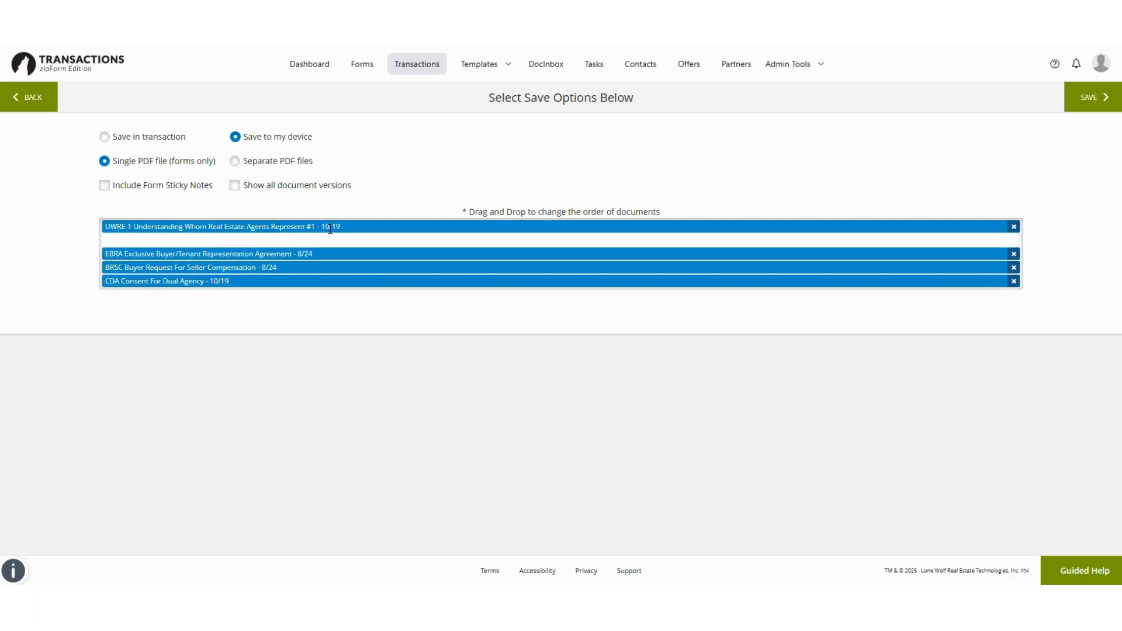
left_click(1100, 108)
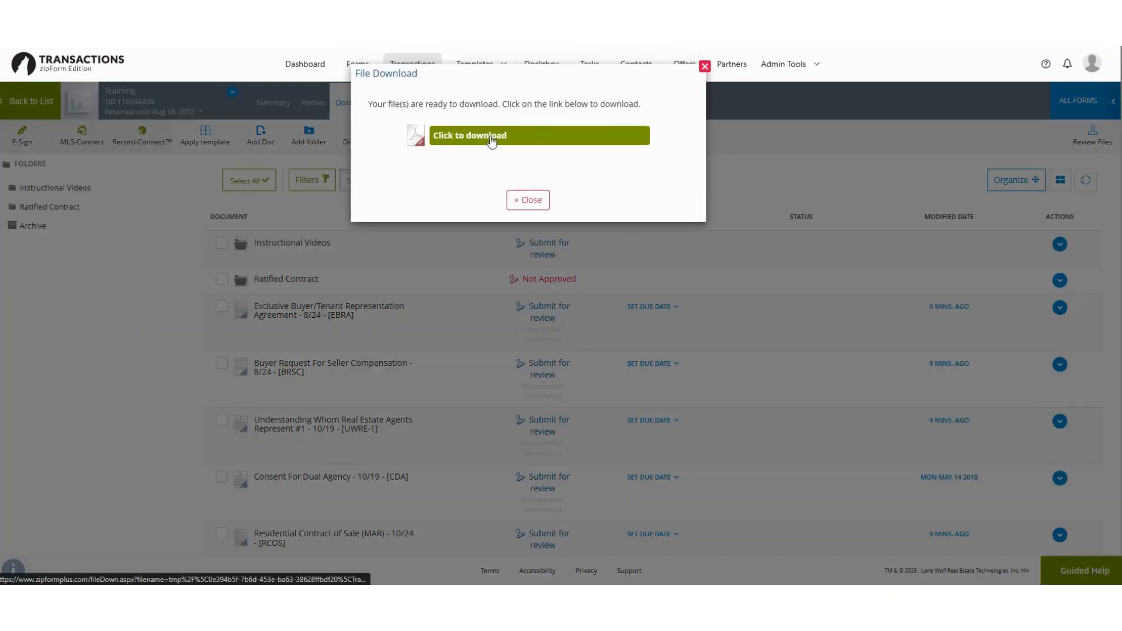
left_click(490, 140)
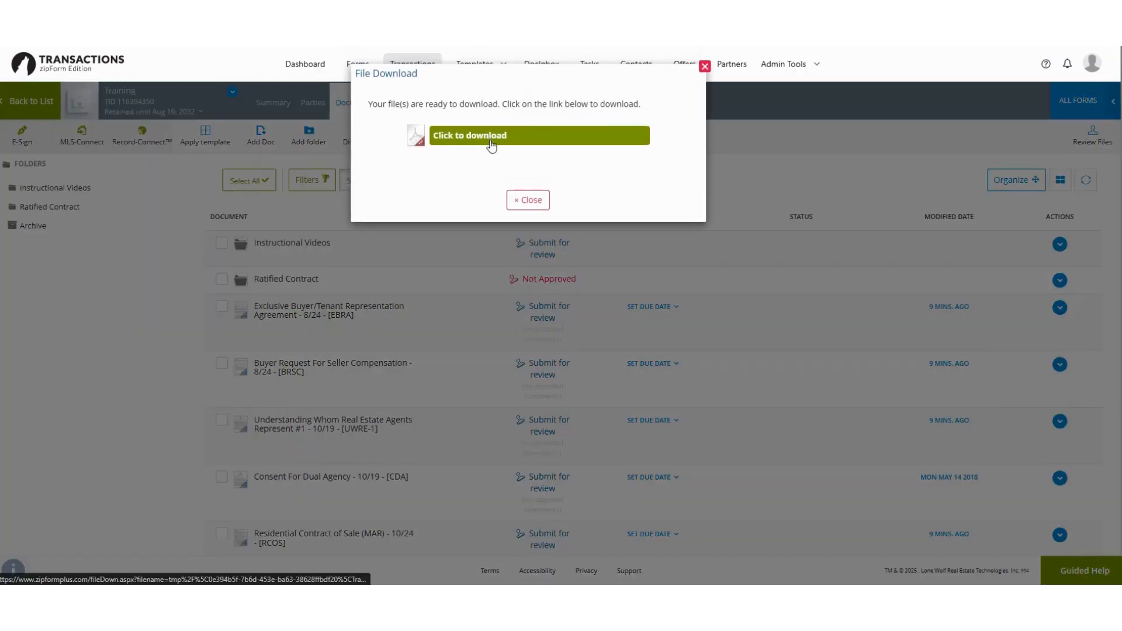
left_click(705, 66)
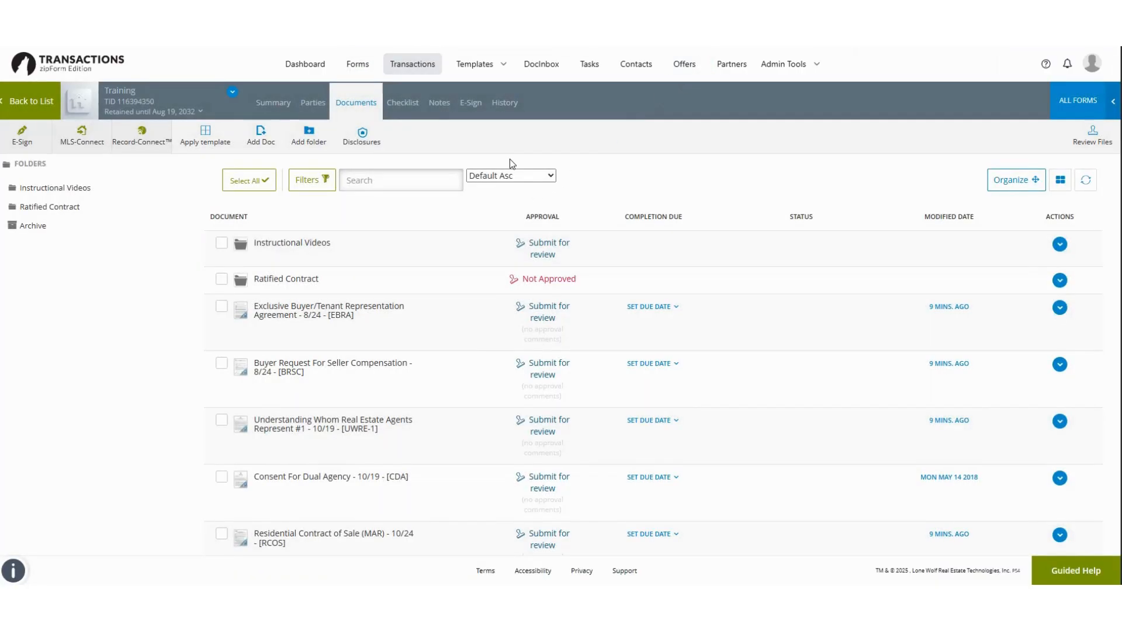